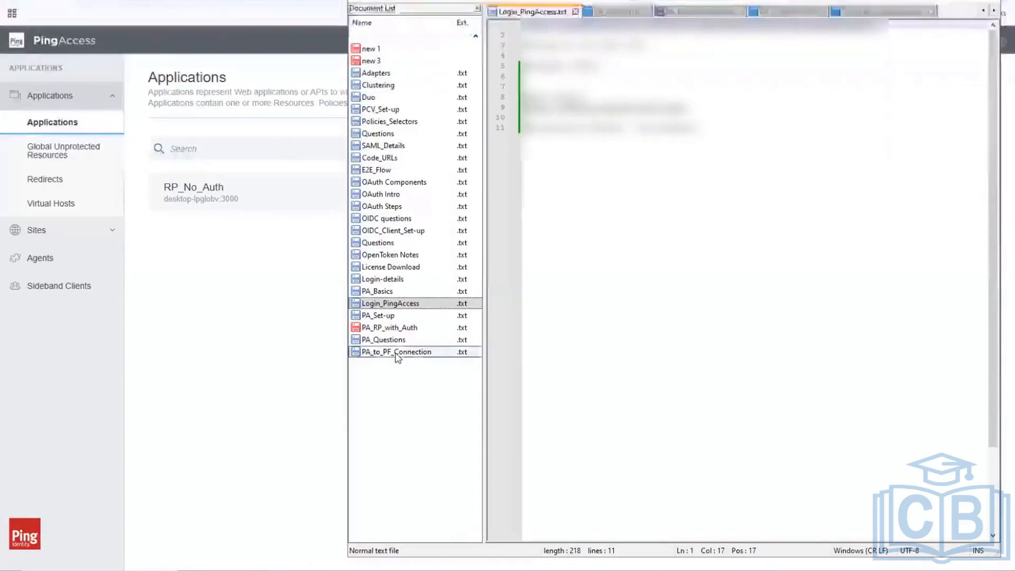
# Save the PA_RP_with_Auth notes in Notepad++ and open a new blank browser tab.
pyautogui.click(394, 328)
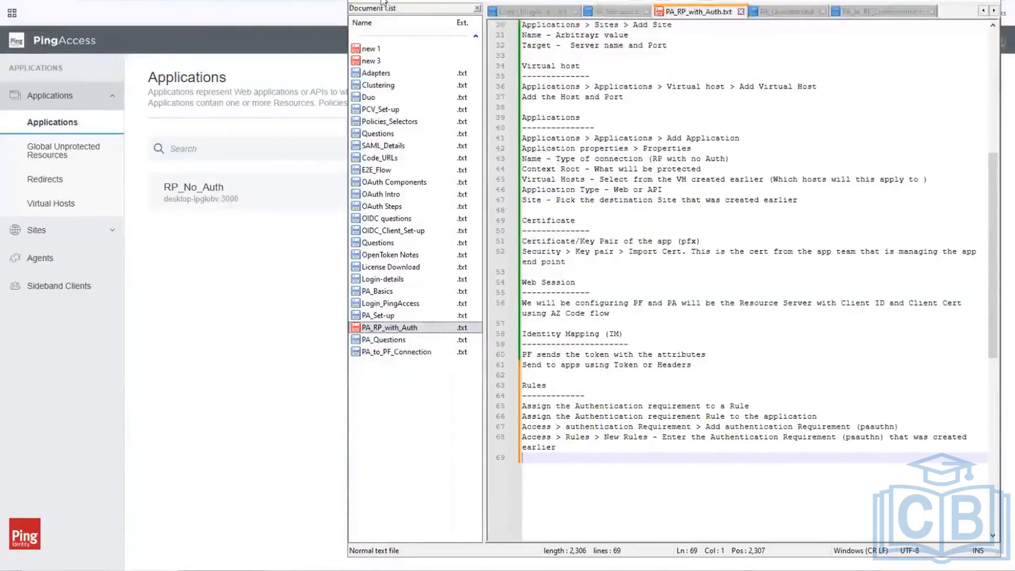
pyautogui.hotkey('ctrl', 's')
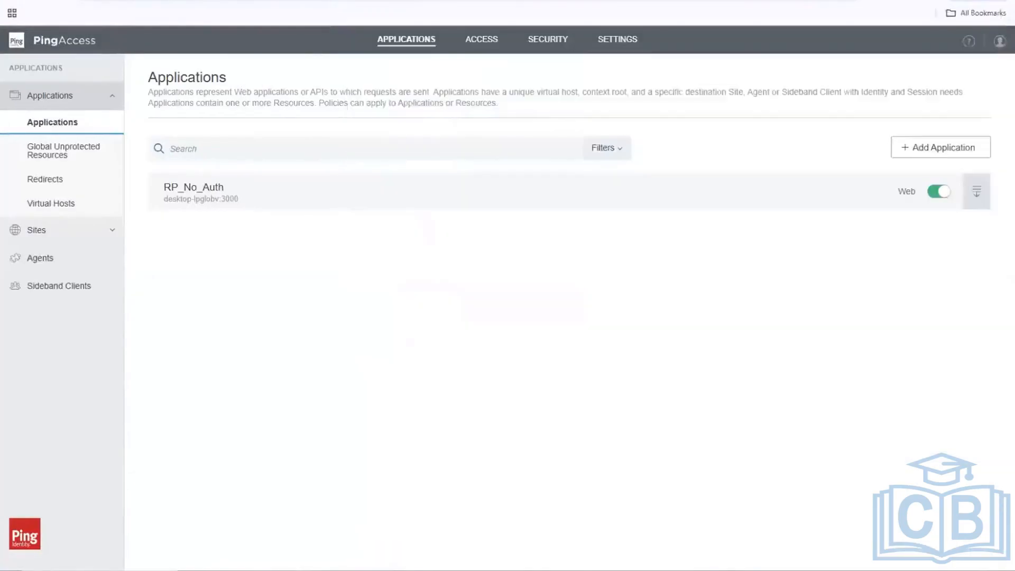
pyautogui.hotkey('ctrl', 't')
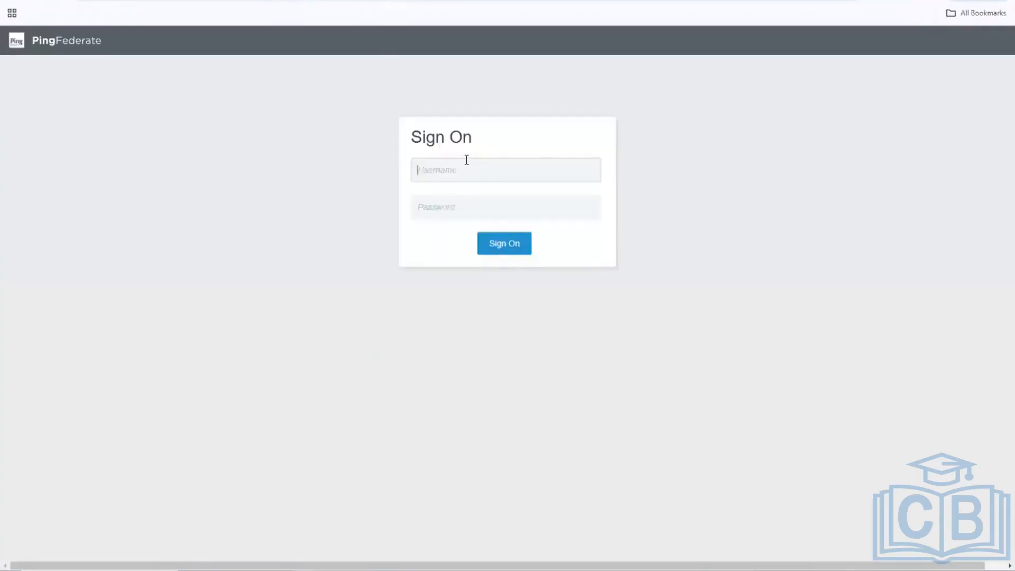
# Sign in to the PingFederate admin console with the saved admin username and its password.
pyautogui.click(472, 175)
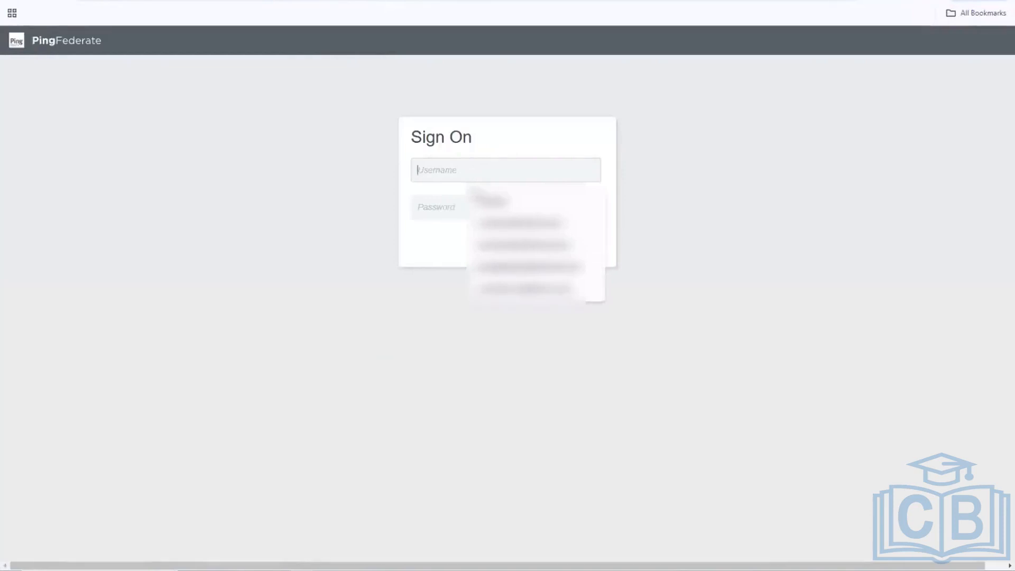
pyautogui.click(422, 209)
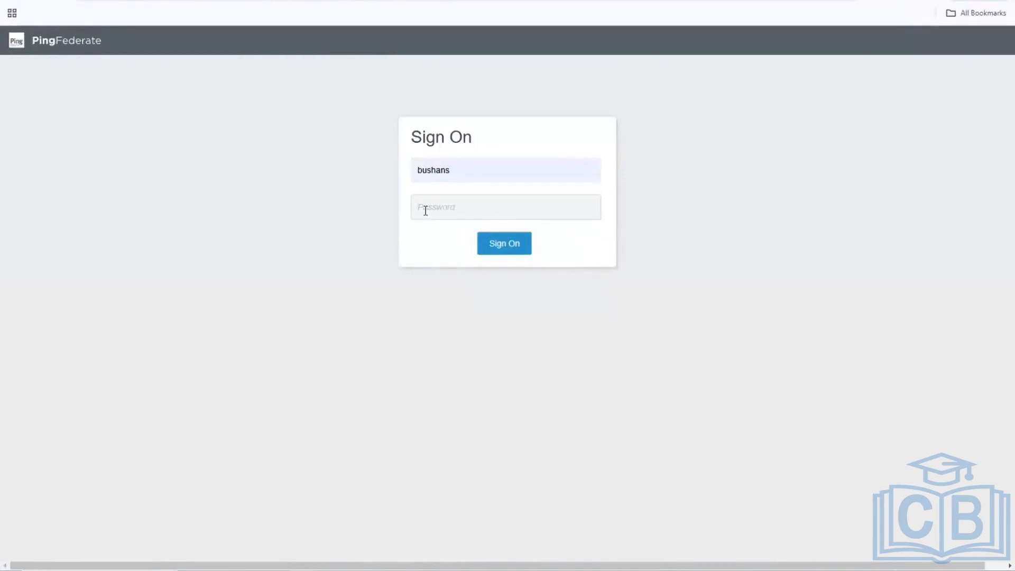
pyautogui.write('•••••••••')
pyautogui.press('Return')
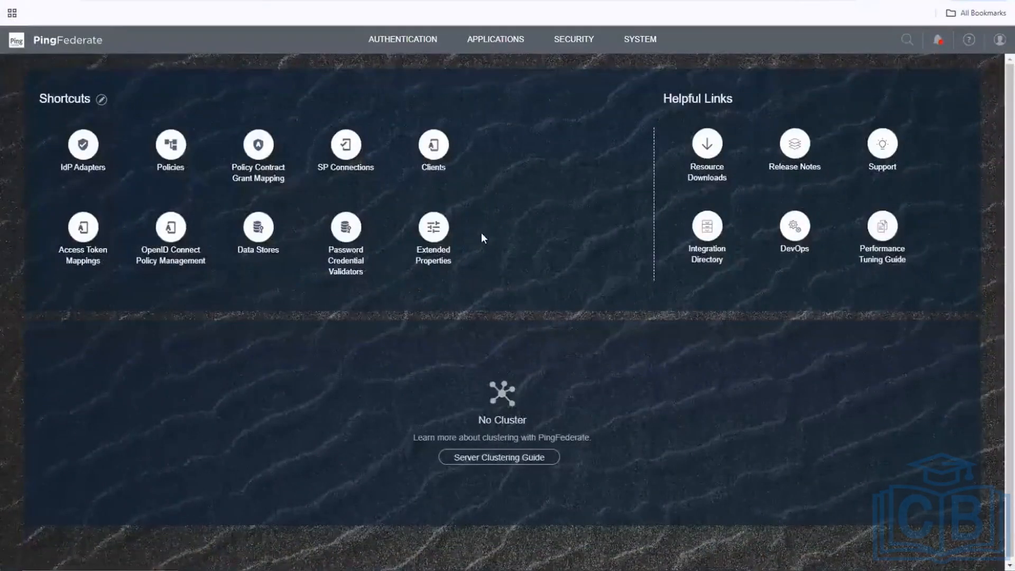
# Go to Authentication > Selectors and start a new selector instance.
pyautogui.click(431, 42)
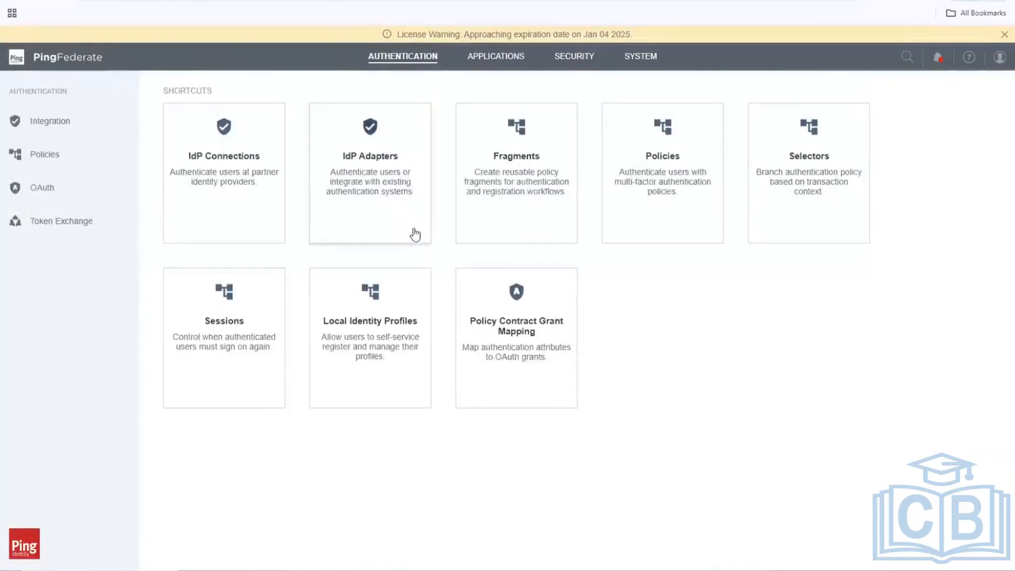
pyautogui.click(793, 211)
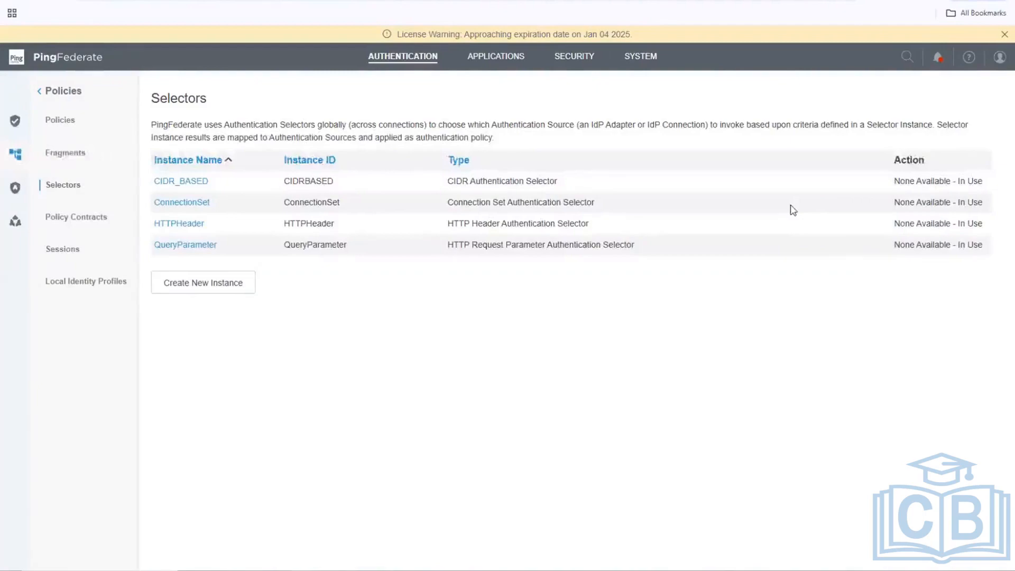
pyautogui.click(209, 288)
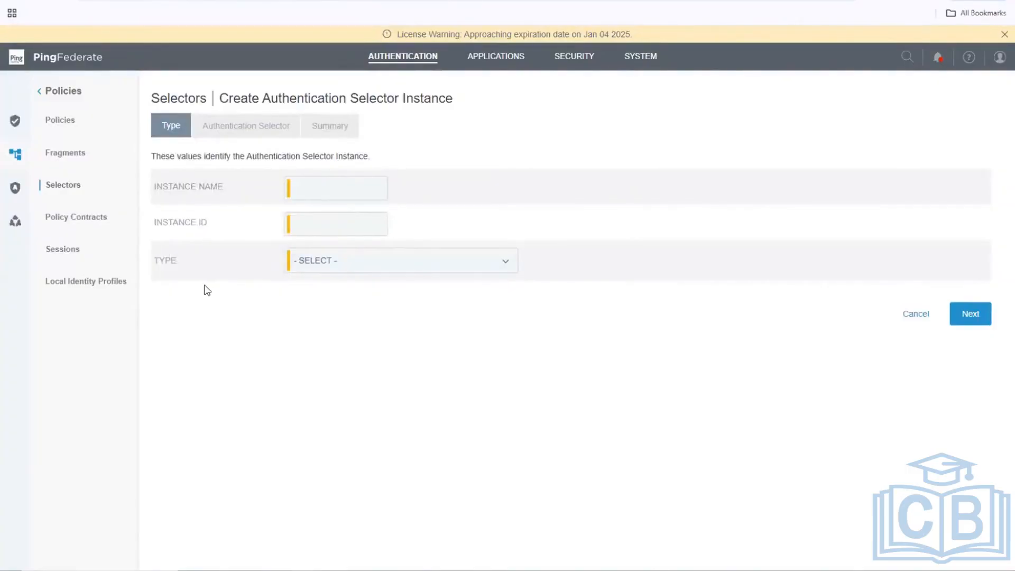
# Name the selector instance Auth_Context_Request_Param_Selector, correcting typos along the way.
pyautogui.click(327, 188)
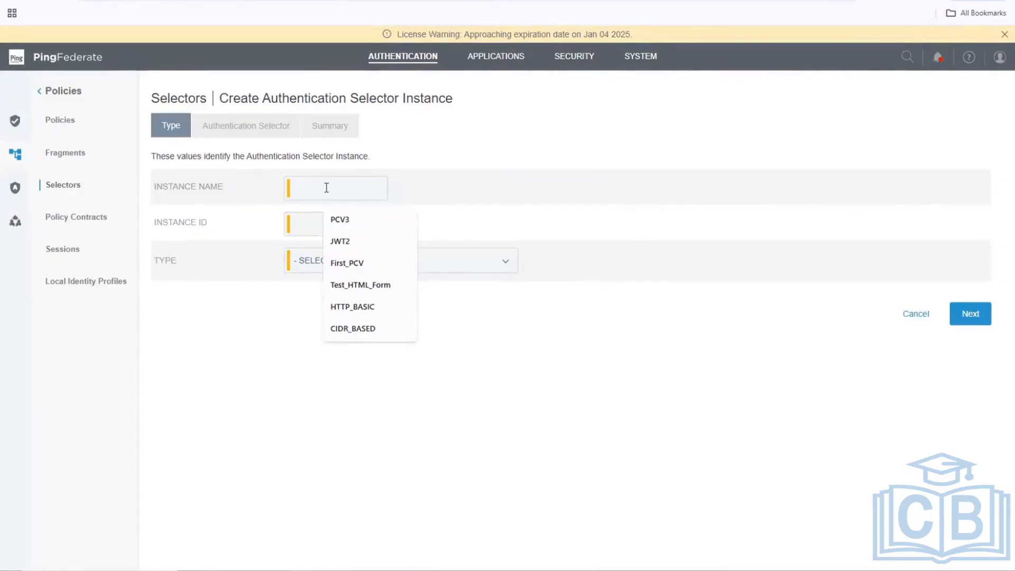
pyautogui.write('A')
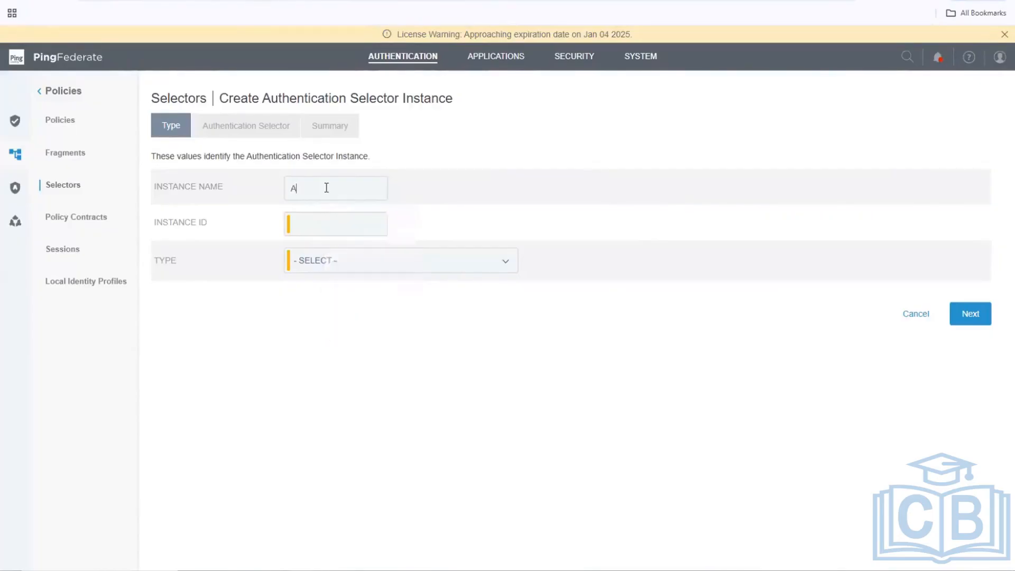
pyautogui.write('uth_Conn')
pyautogui.press('BackSpace')
pyautogui.press('BackSpace')
pyautogui.write('n')
pyautogui.write('test')
pyautogui.write('xt')
pyautogui.write('_Requ')
pyautogui.write('estor')
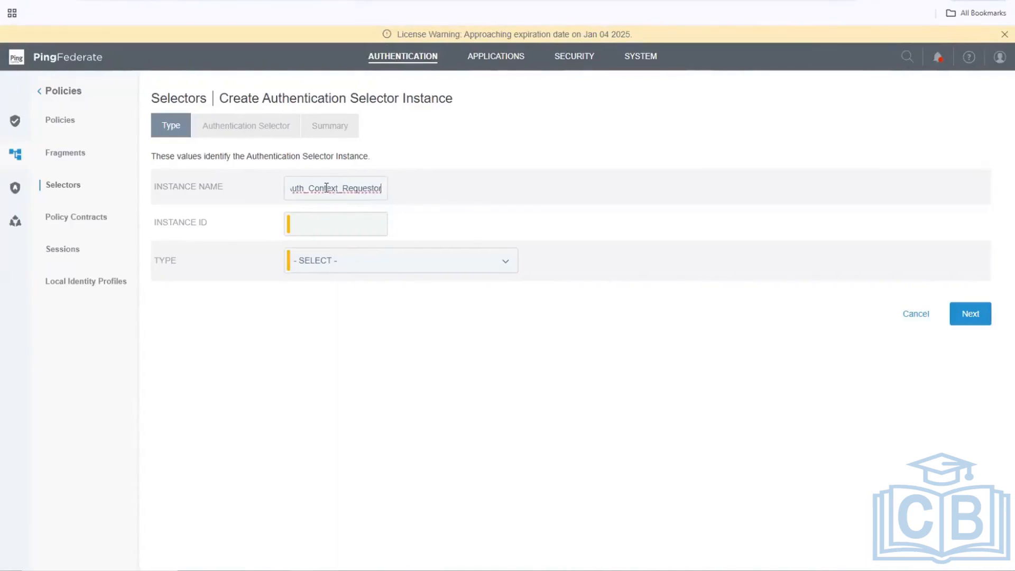
pyautogui.write('_Sel')
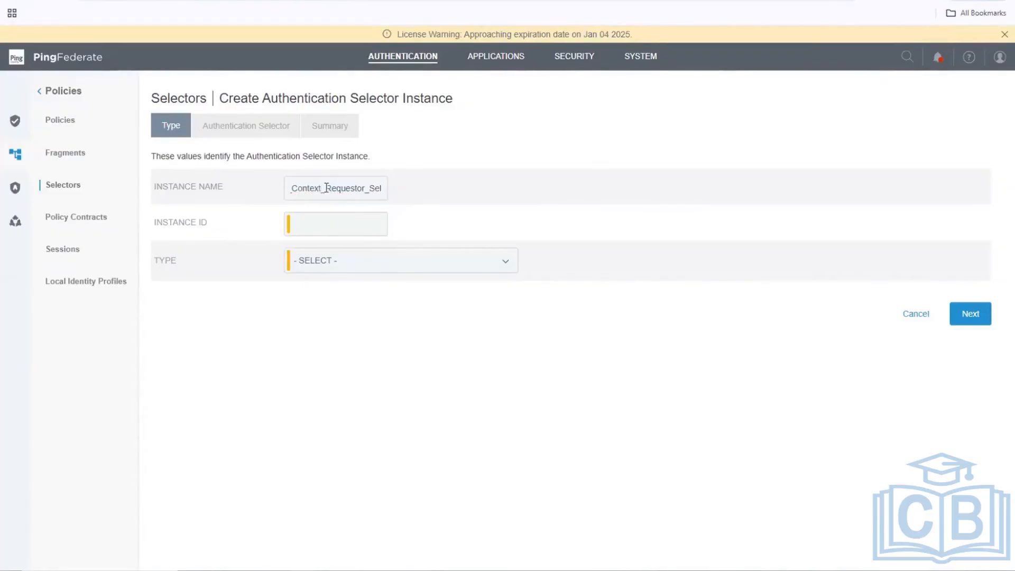
pyautogui.write('ector')
pyautogui.press('Home')
pyautogui.press('Right')
pyautogui.press('Right')
pyautogui.press('Right')
pyautogui.press('Right')
pyautogui.press('Right')
pyautogui.press('Right')
pyautogui.press('Right')
pyautogui.press('Right')
pyautogui.press('Right')
pyautogui.press('Right')
pyautogui.press('BackSpace')
pyautogui.press('BackSpace')
pyautogui.write('_S')
pyautogui.press('BackSpace')
pyautogui.write('Param')
# Set instance ID ACRSelect and type Requested AuthN Context Authentication Selector, then continue.
pyautogui.click(324, 226)
pyautogui.write('ACR')
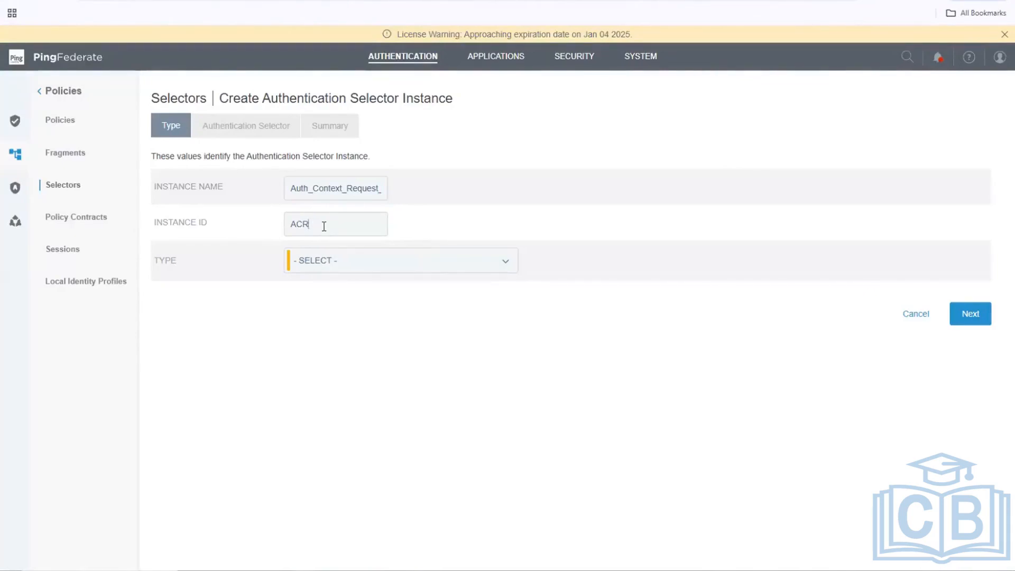
pyautogui.write('_Se')
pyautogui.write('l')
pyautogui.press('BackSpace')
pyautogui.press('BackSpace')
pyautogui.press('BackSpace')
pyautogui.press('BackSpace')
pyautogui.press('BackSpace')
pyautogui.write('RSelect')
pyautogui.click(322, 271)
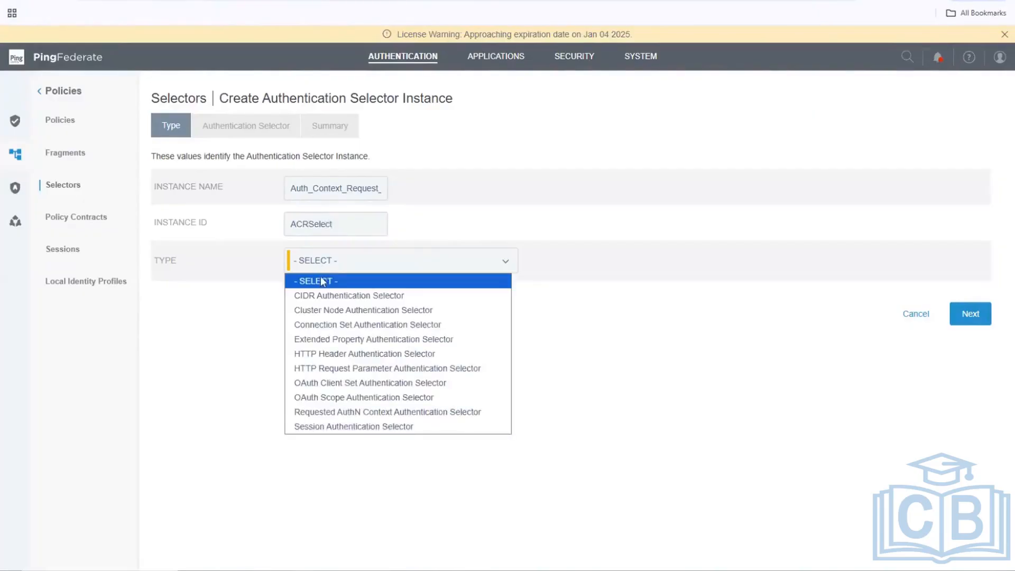
pyautogui.click(331, 412)
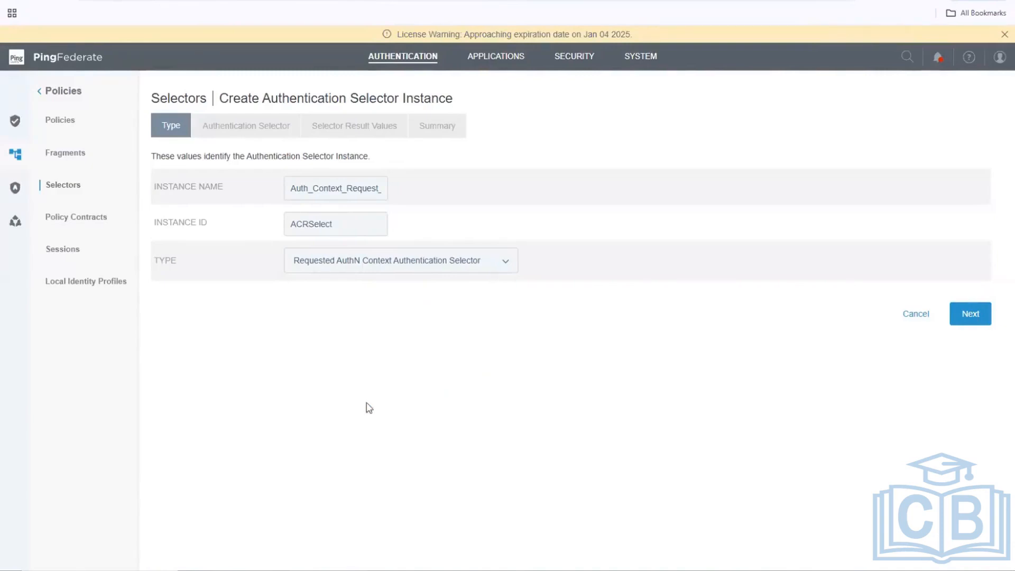
pyautogui.click(970, 315)
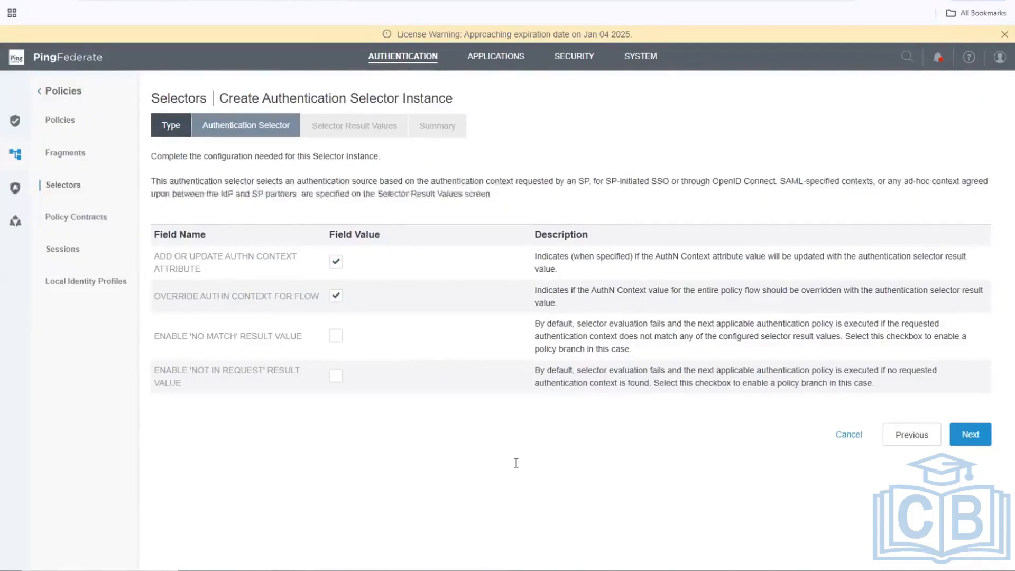
# Keep the default context options and enter PA as a placeholder selector result value.
pyautogui.click(971, 436)
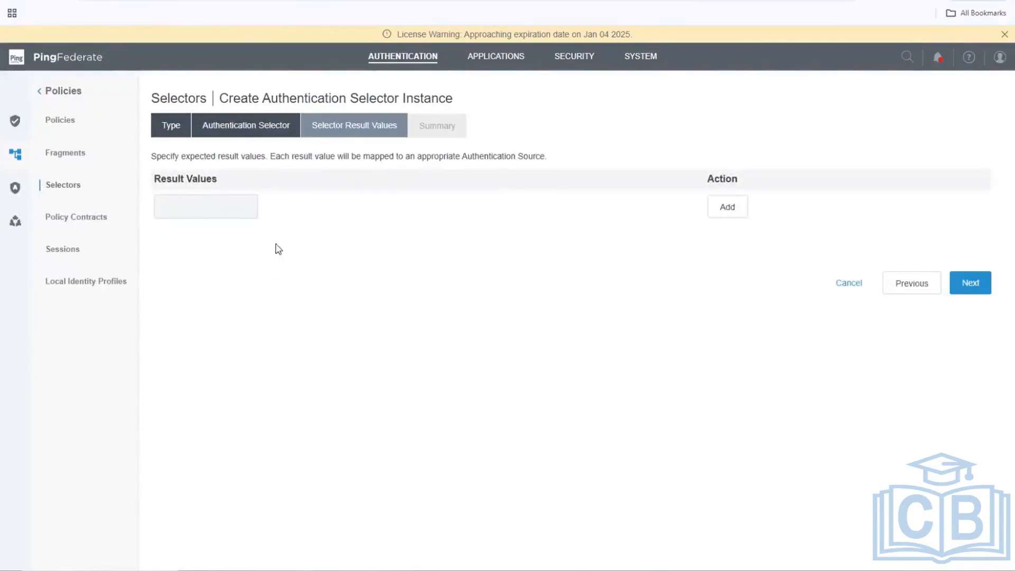
pyautogui.click(231, 207)
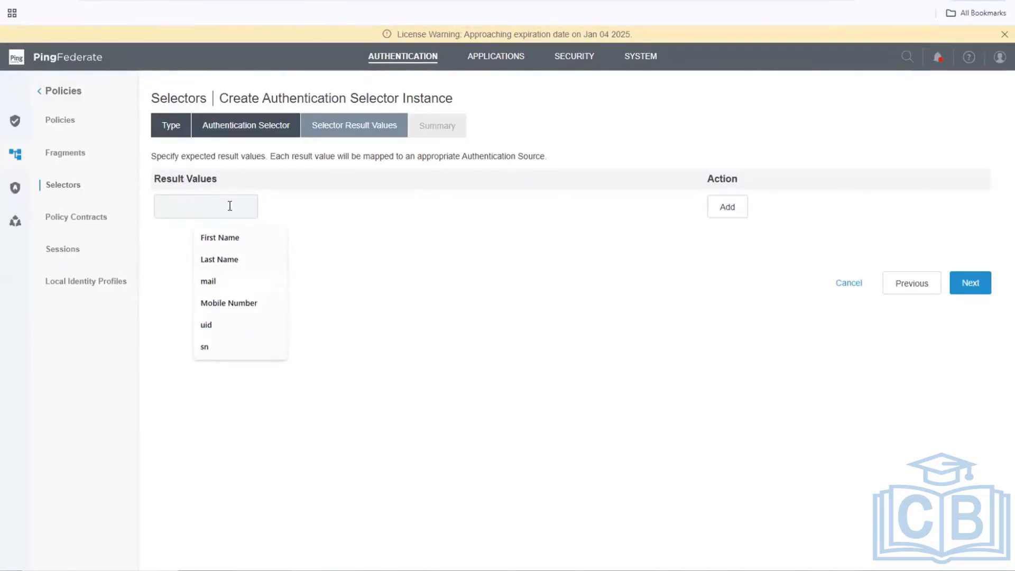
pyautogui.write('PA')
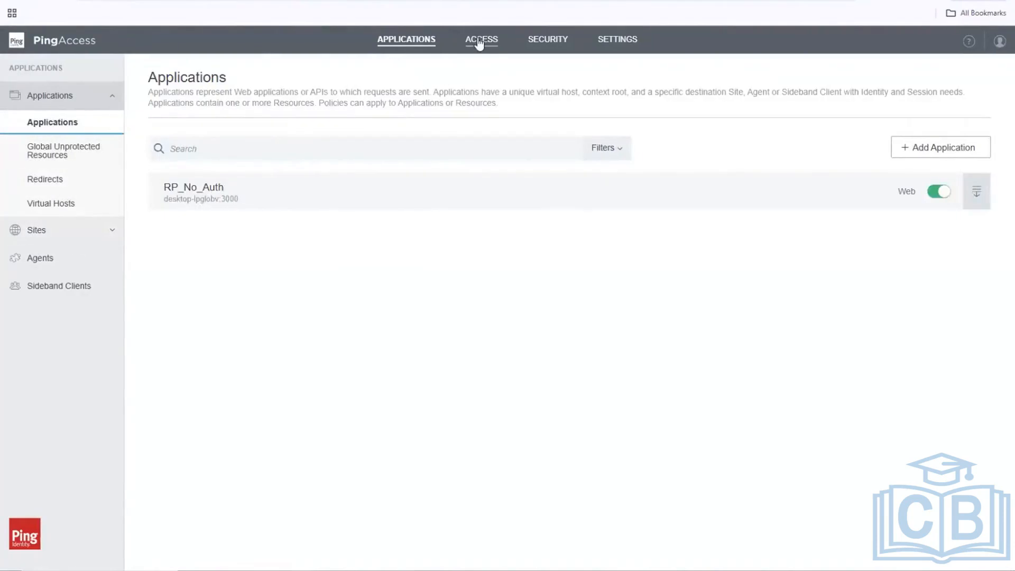
# Copy the paauthn requirement name from PingAccess Authentication Requirements, then select PingFederate's PA placeholder.
pyautogui.click(479, 42)
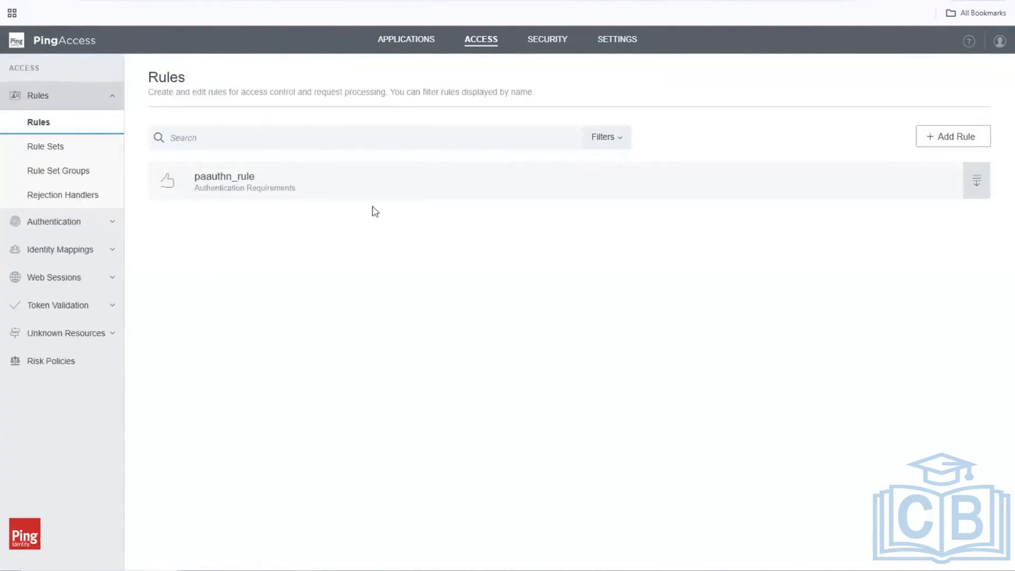
pyautogui.click(52, 223)
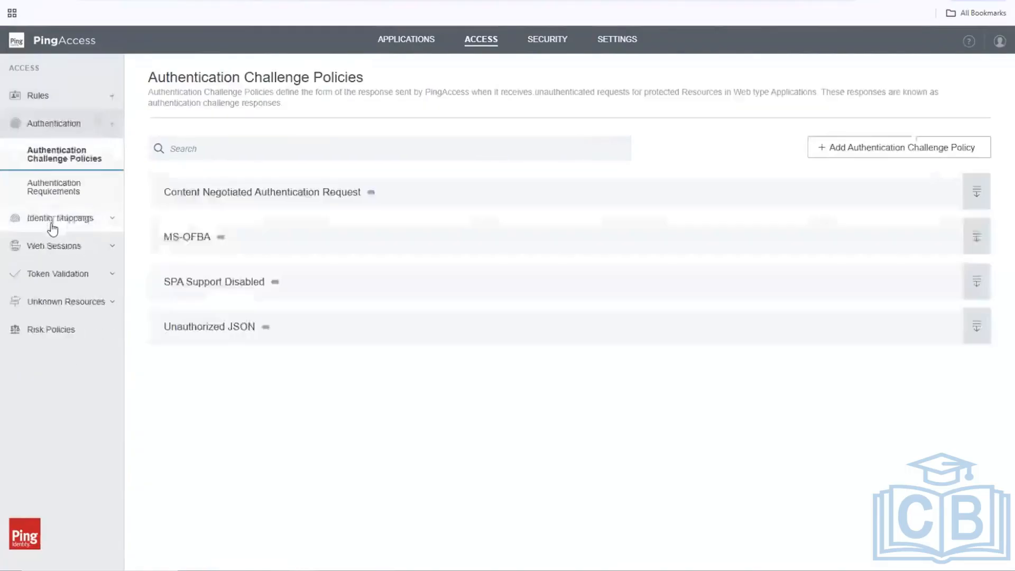
pyautogui.click(55, 197)
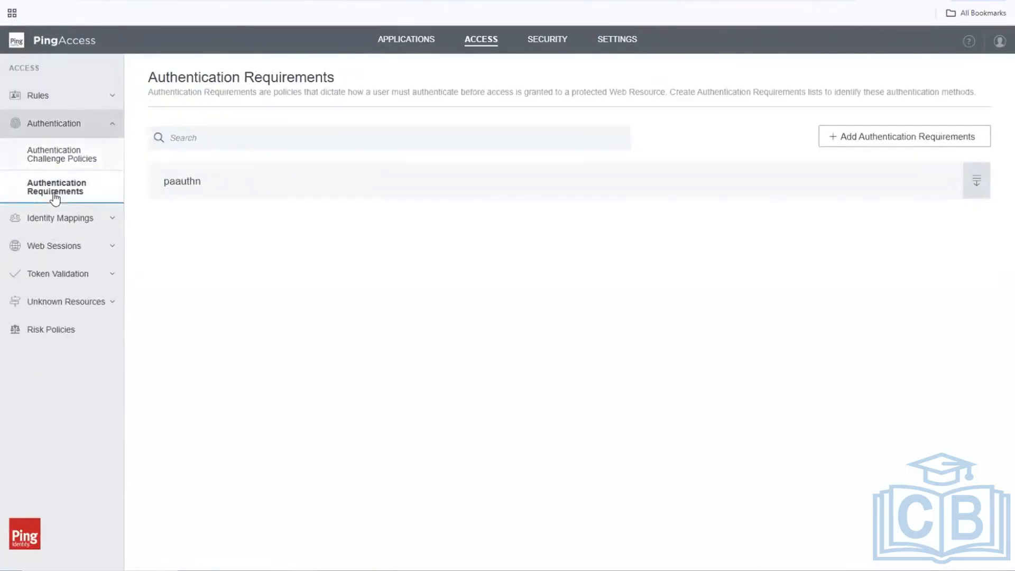
pyautogui.doubleClick(174, 182)
pyautogui.rightClick(182, 191)
pyautogui.click(210, 203)
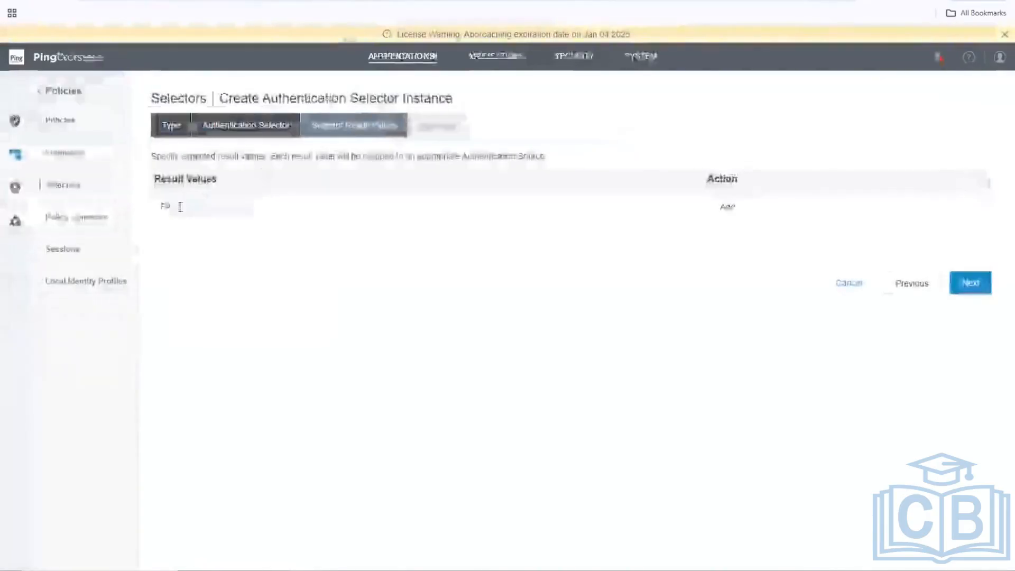
pyautogui.doubleClick(177, 207)
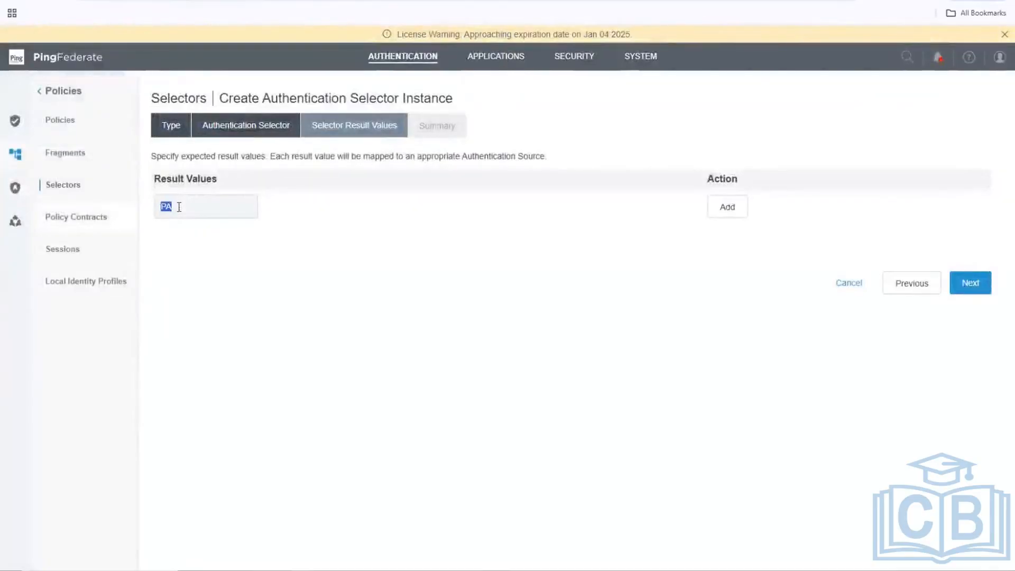
# Replace PA with paauthn, add it as the result value, and go to the Summary.
pyautogui.hotkey('ctrl', 'v')
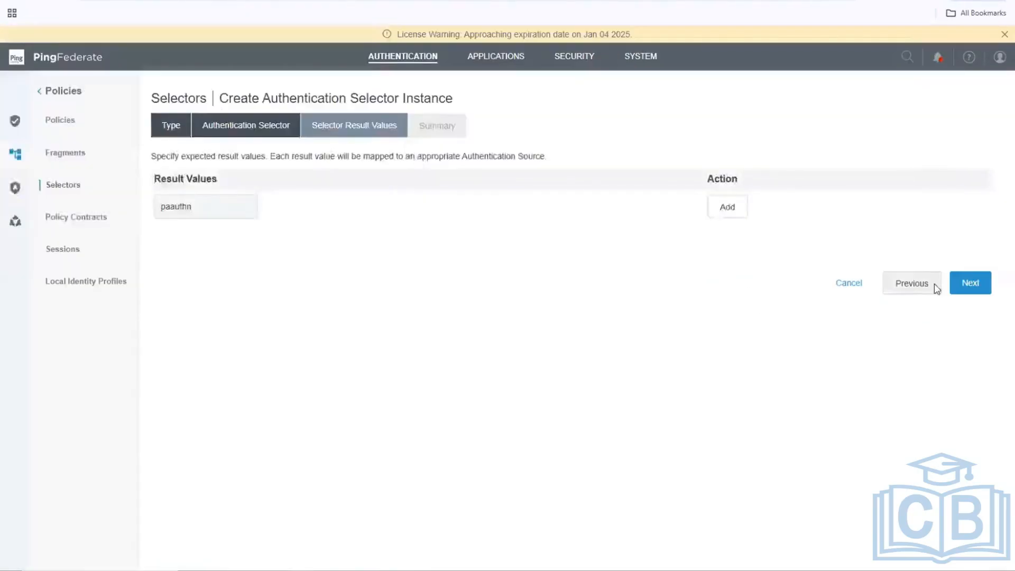
pyautogui.click(976, 285)
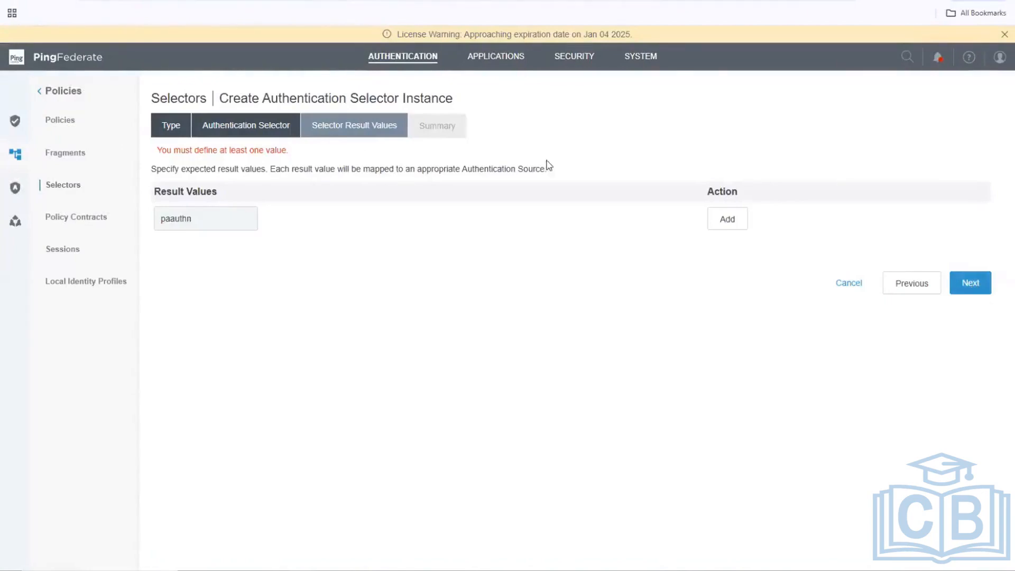
pyautogui.click(726, 222)
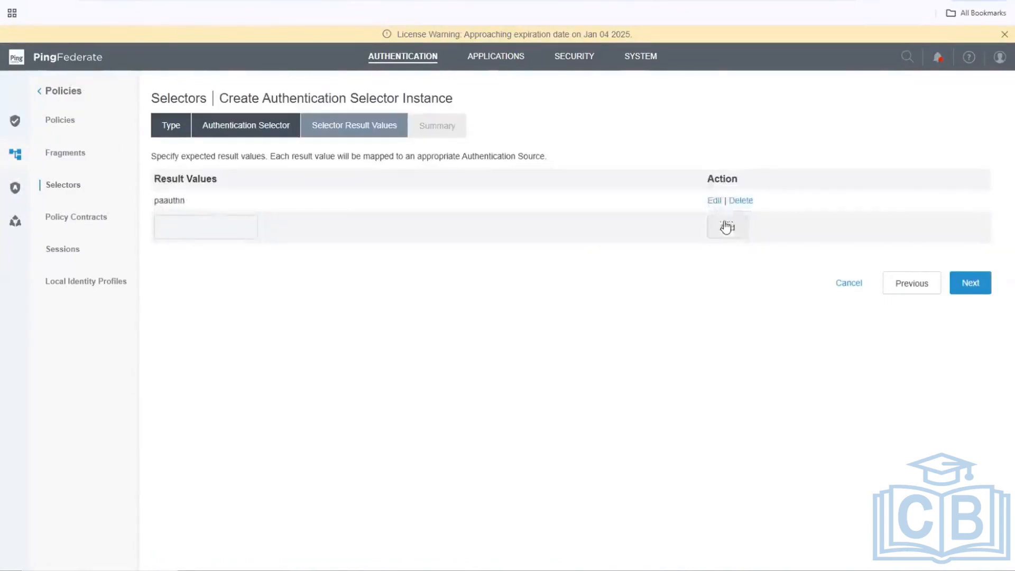
pyautogui.click(975, 289)
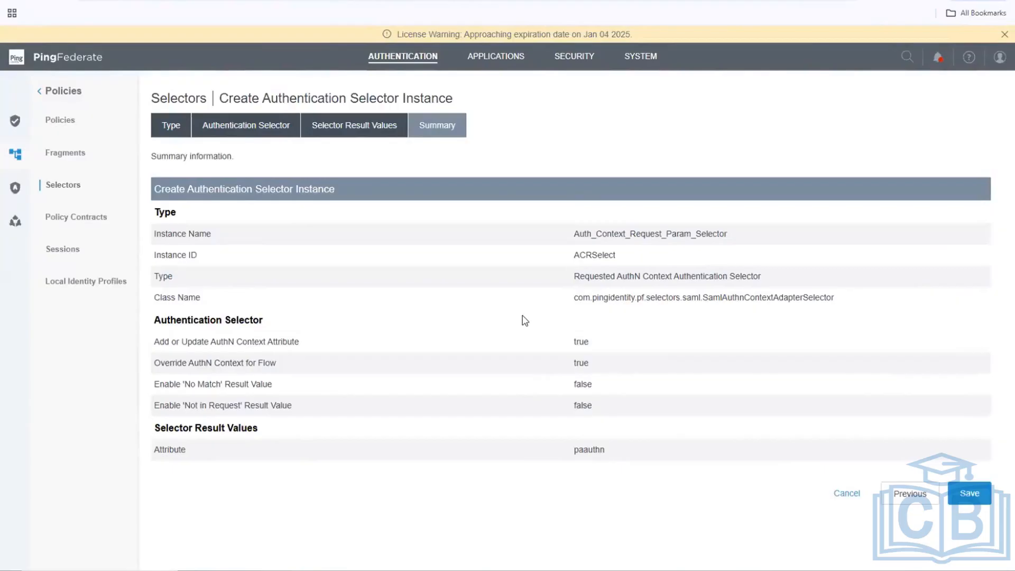
# Review the ACRSelect summary and save the selector instance.
pyautogui.scroll(-1, 525, 321)
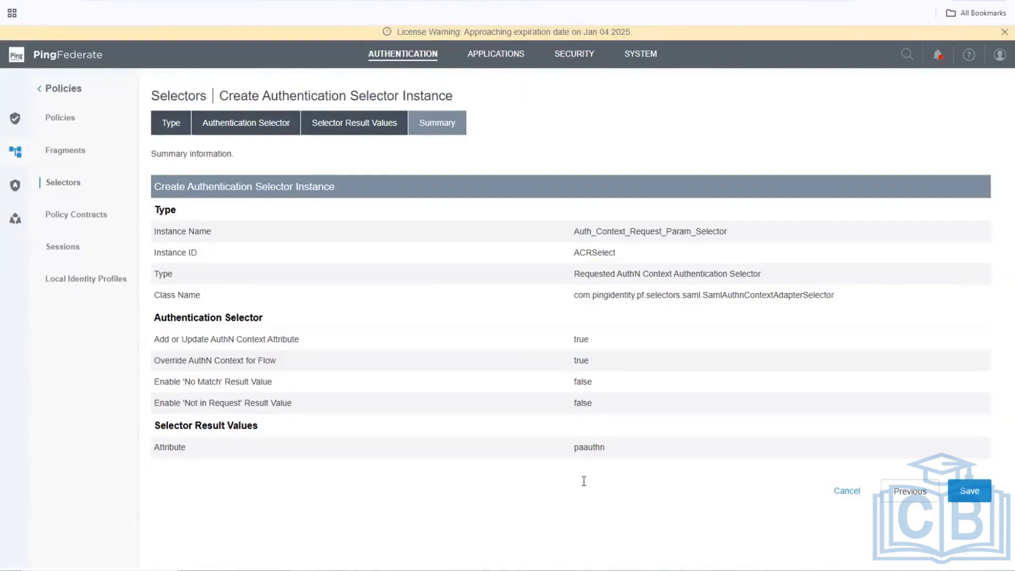
pyautogui.click(962, 500)
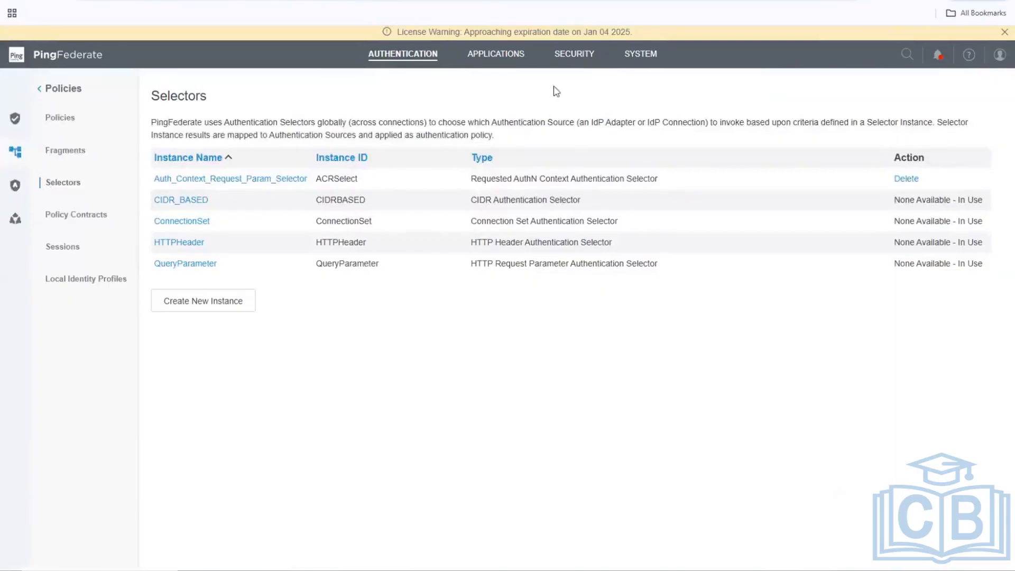
# Open the PingFederate authentication Policies page from the sidebar.
pyautogui.click(61, 120)
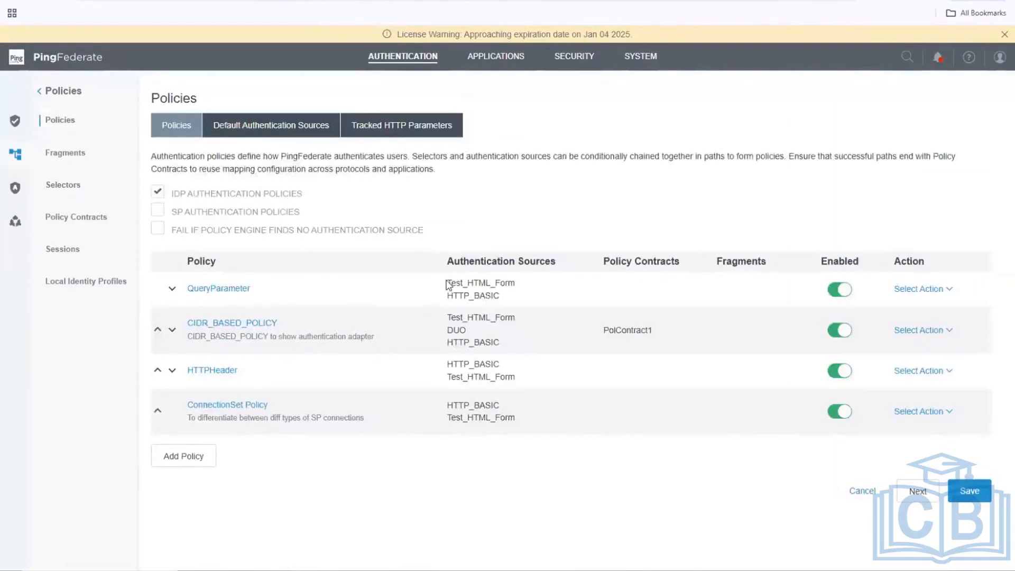
# Add a new policy named PA_Policy described as 'Policy to connect to Ping Access'.
pyautogui.click(191, 461)
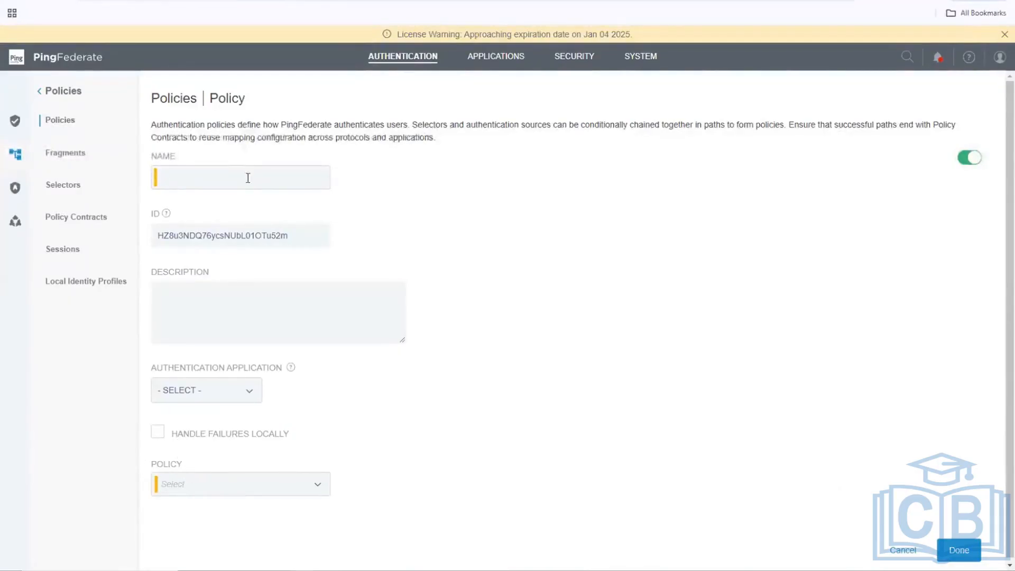
pyautogui.write('OA')
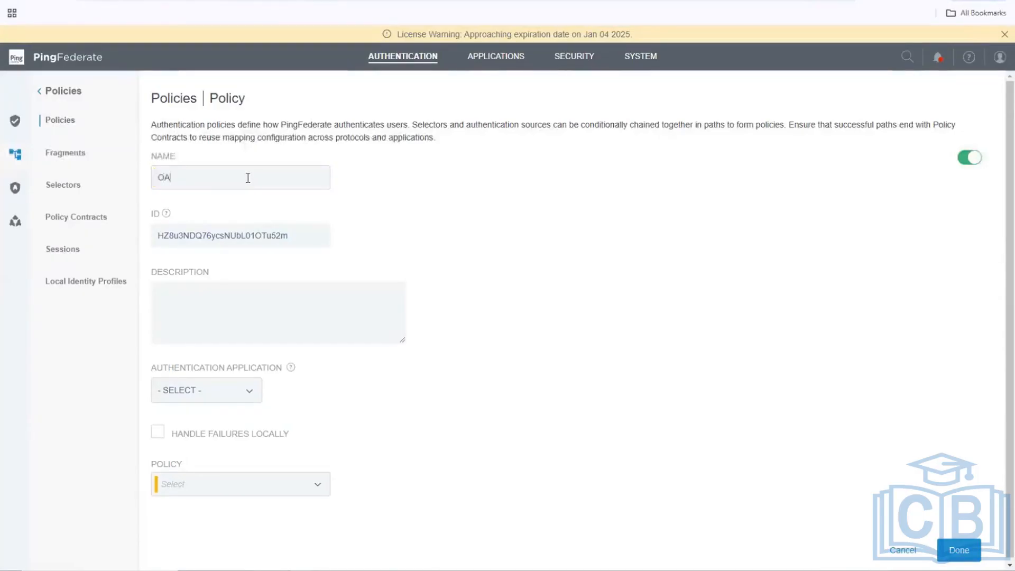
pyautogui.press('BackSpace')
pyautogui.press('BackSpace')
pyautogui.write('PA_Policy')
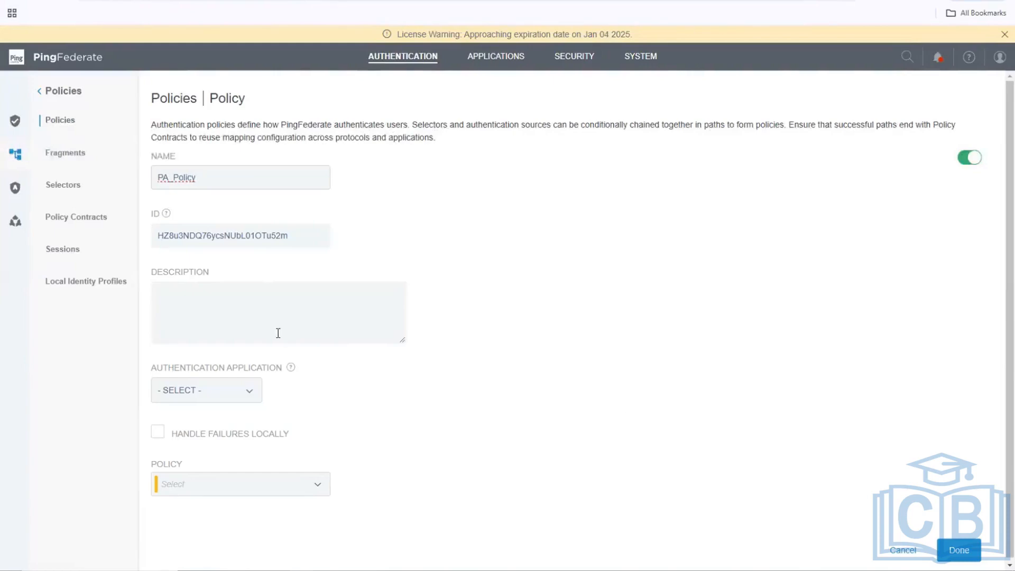
pyautogui.click(263, 319)
pyautogui.click(263, 316)
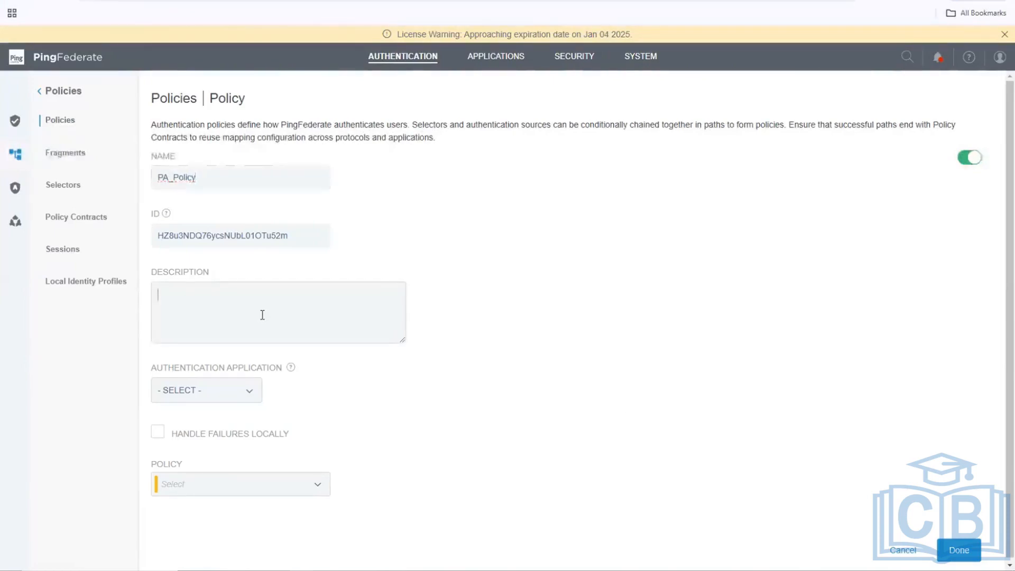
pyautogui.write('Policy to connect to PO')
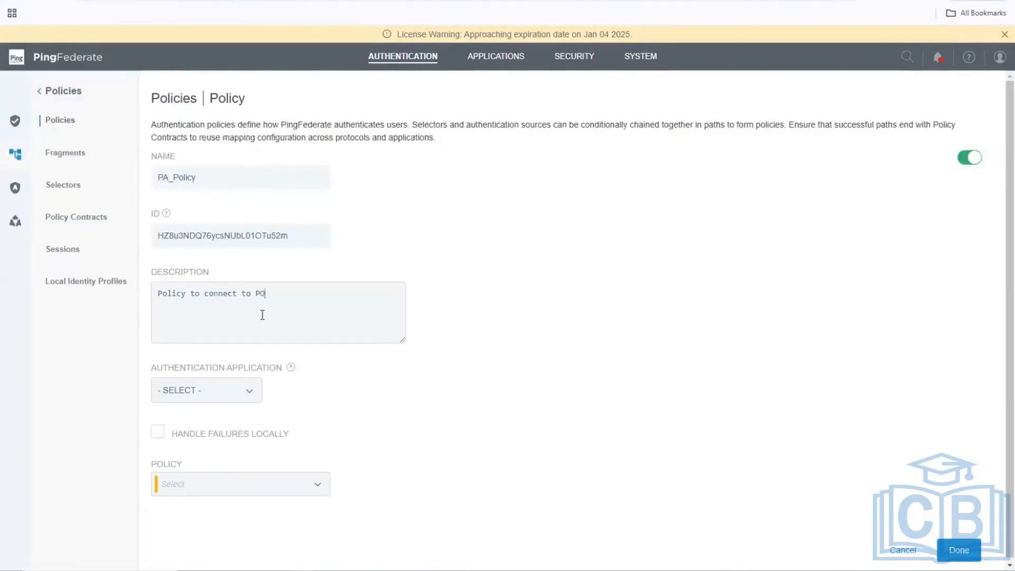
pyautogui.press('BackSpace')
pyautogui.write('ing ac')
pyautogui.write('ss')
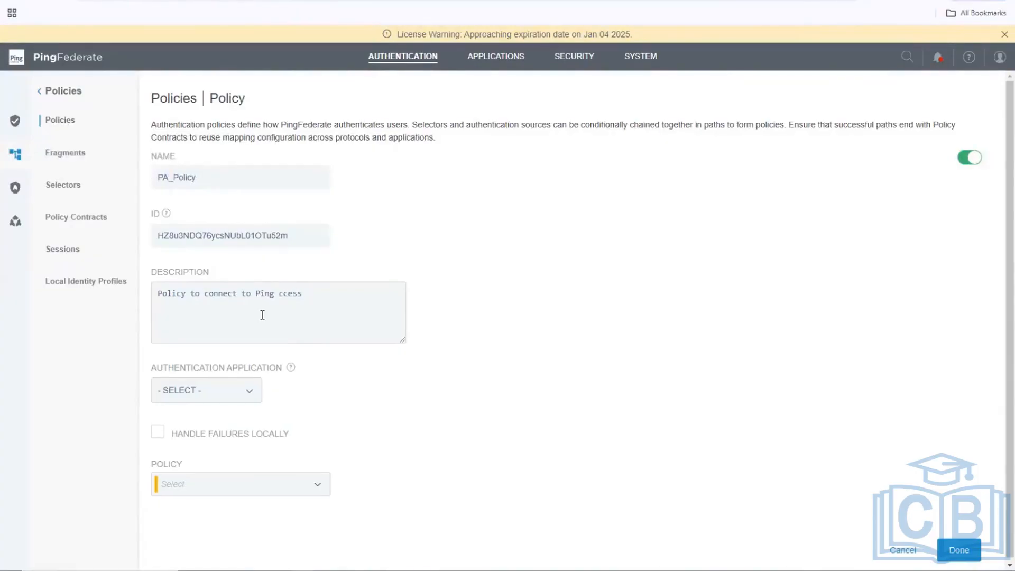
pyautogui.write('A')
# Leave the Authentication Application at - SELECT - after briefly choosing Default_Auth_API.
pyautogui.click(246, 392)
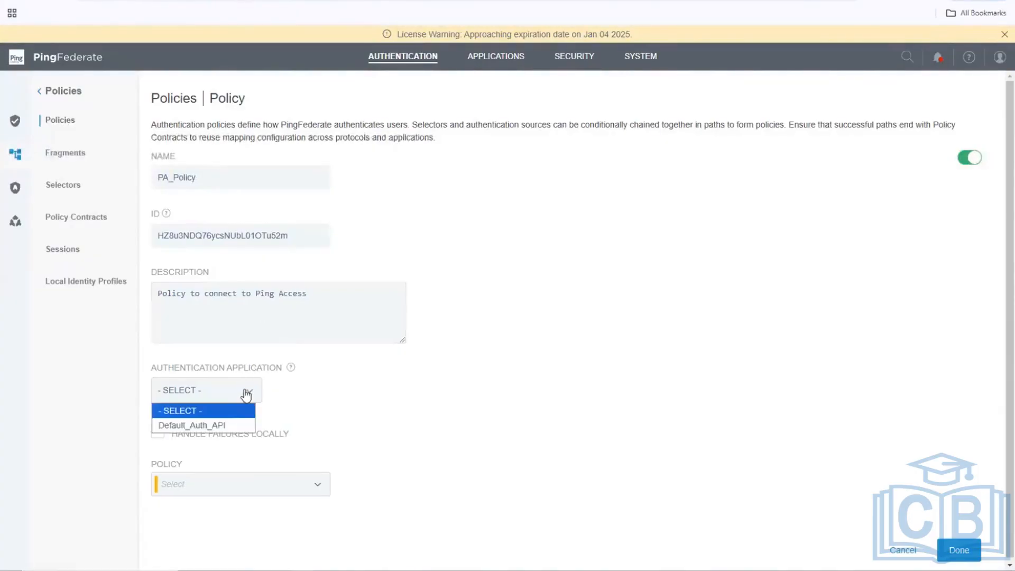
pyautogui.click(221, 426)
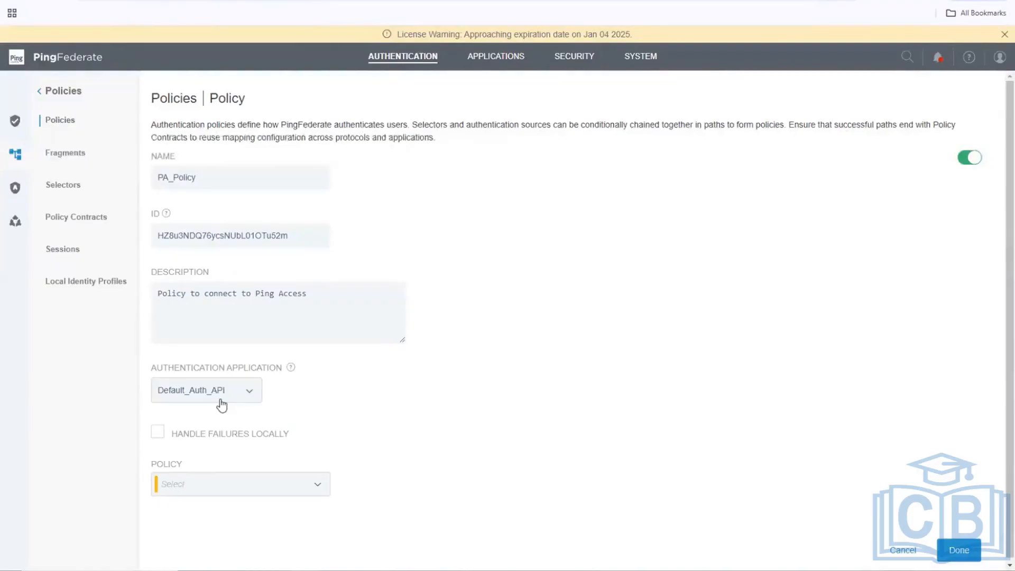
pyautogui.click(220, 401)
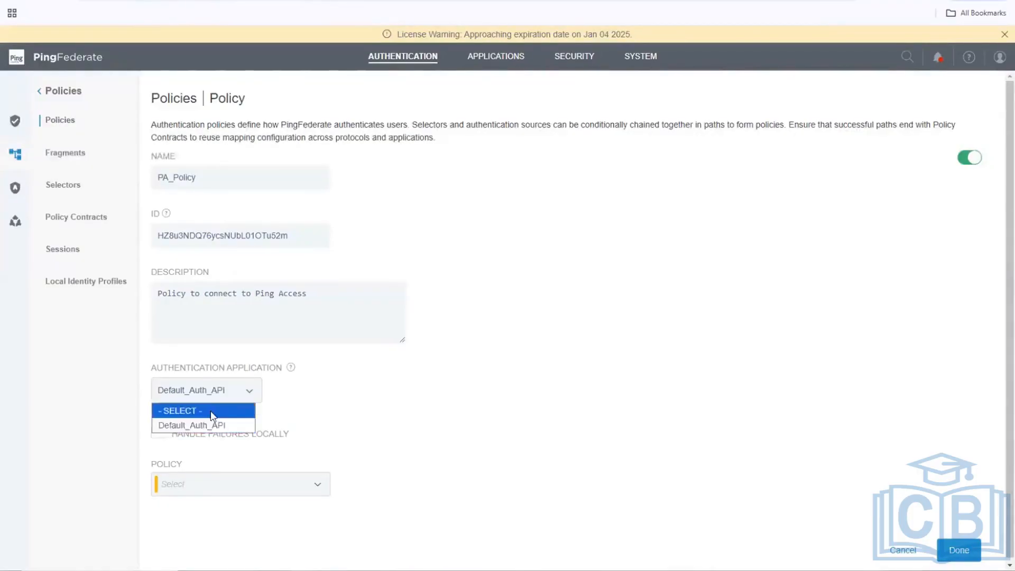
pyautogui.click(212, 412)
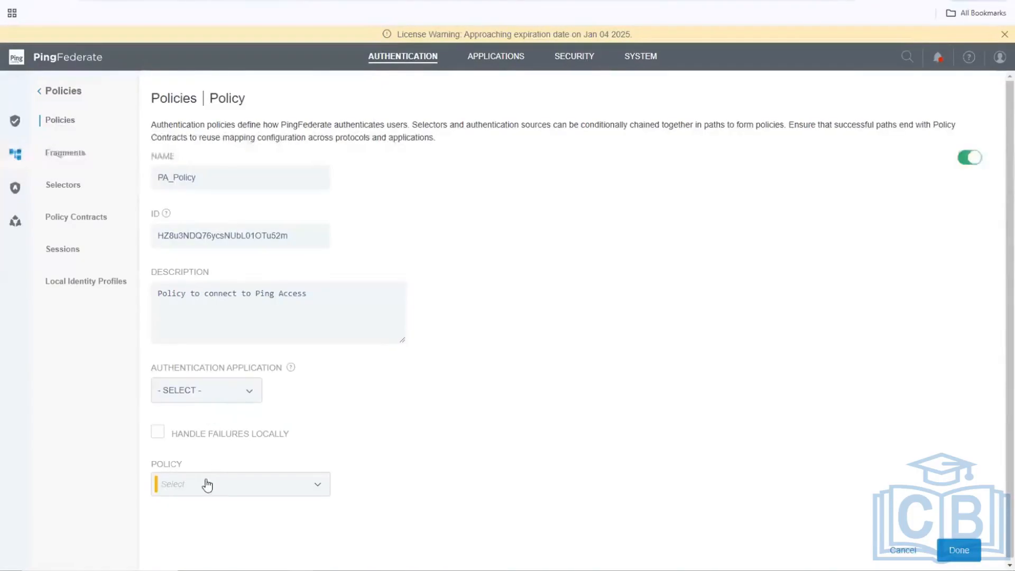
# Start PA_Policy with the ACRSelect selector from the Selectors list, creating a PAAUTHN branch.
pyautogui.click(207, 483)
pyautogui.scroll(-3, 206, 483)
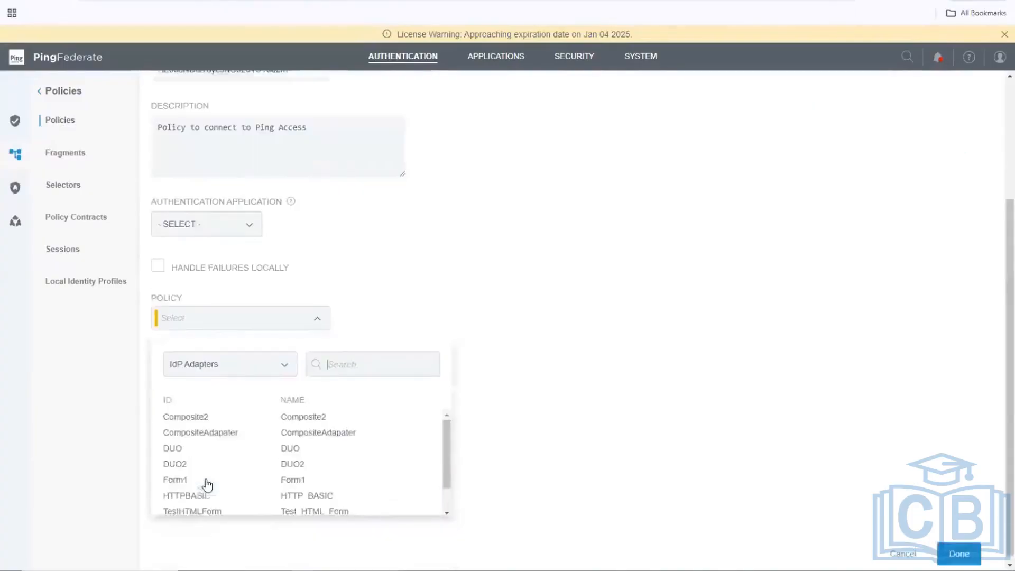
pyautogui.click(285, 367)
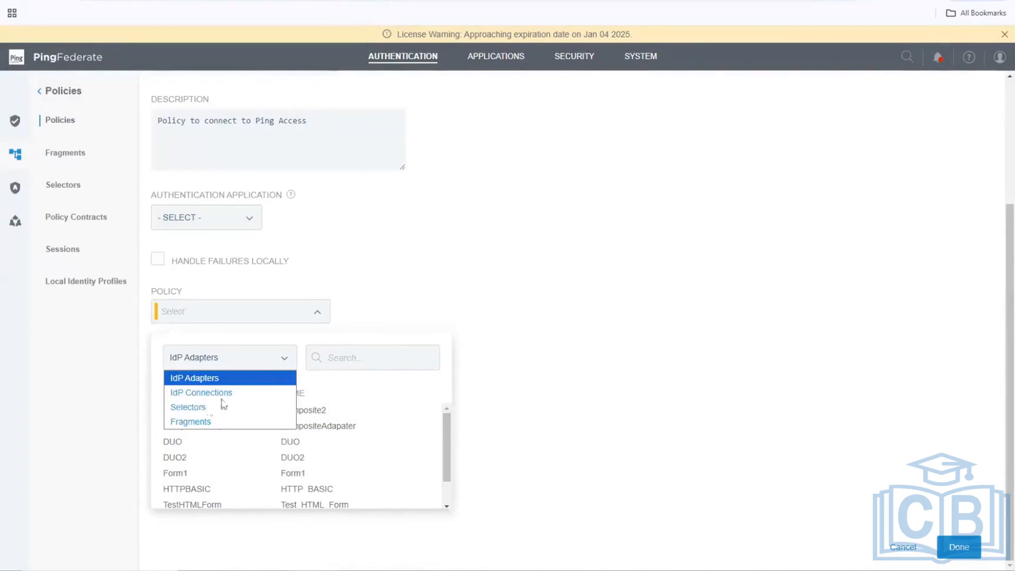
pyautogui.click(208, 409)
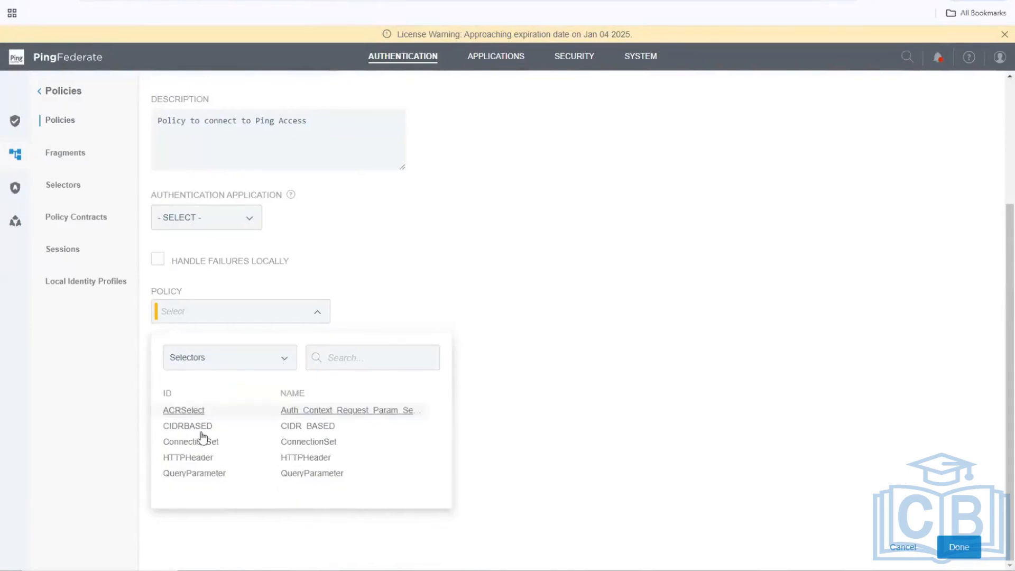
pyautogui.click(370, 417)
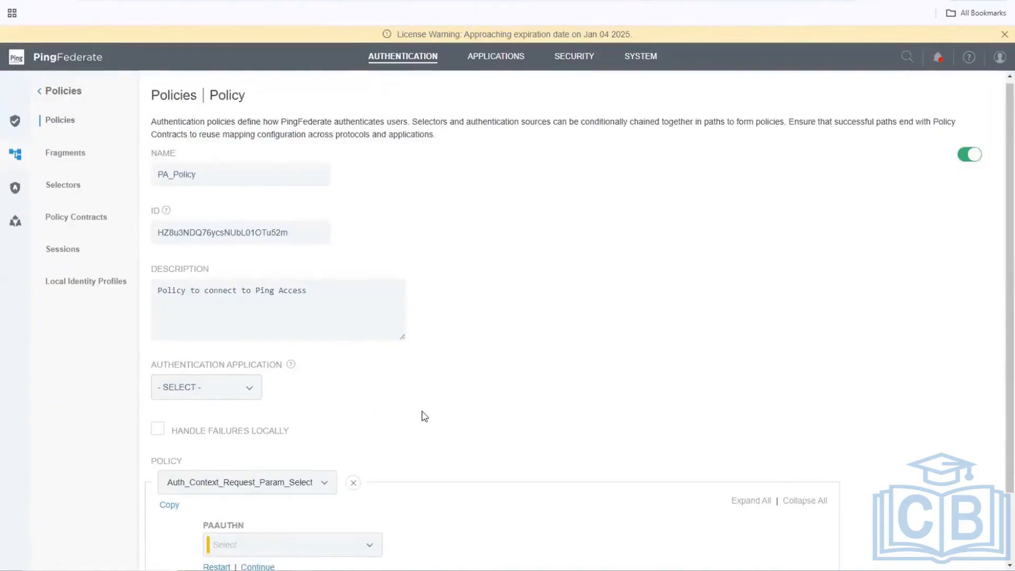
# Set the PAAUTHN branch to run the Test_HTML_Form adapter.
pyautogui.scroll(-2, 423, 416)
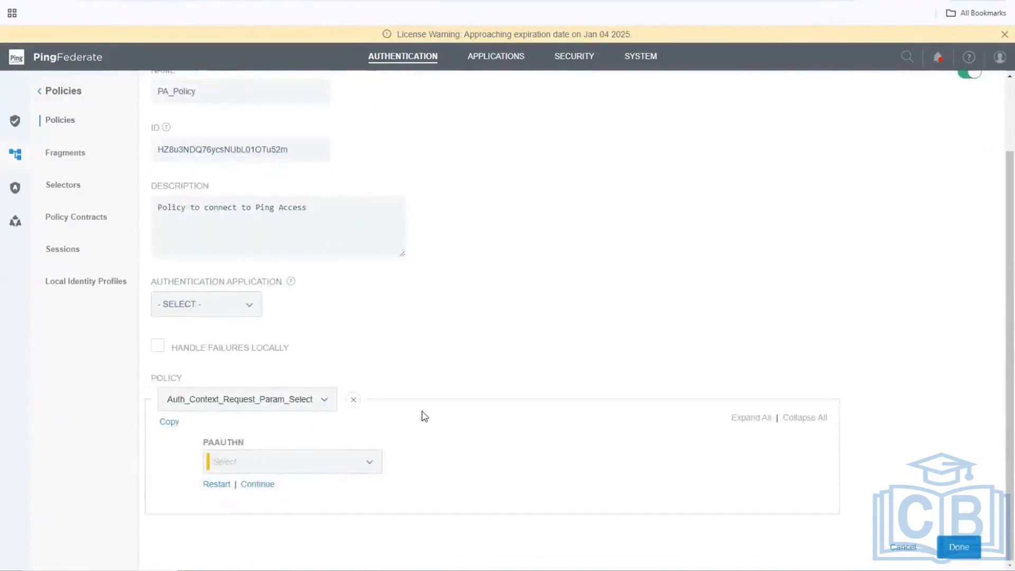
pyautogui.click(370, 466)
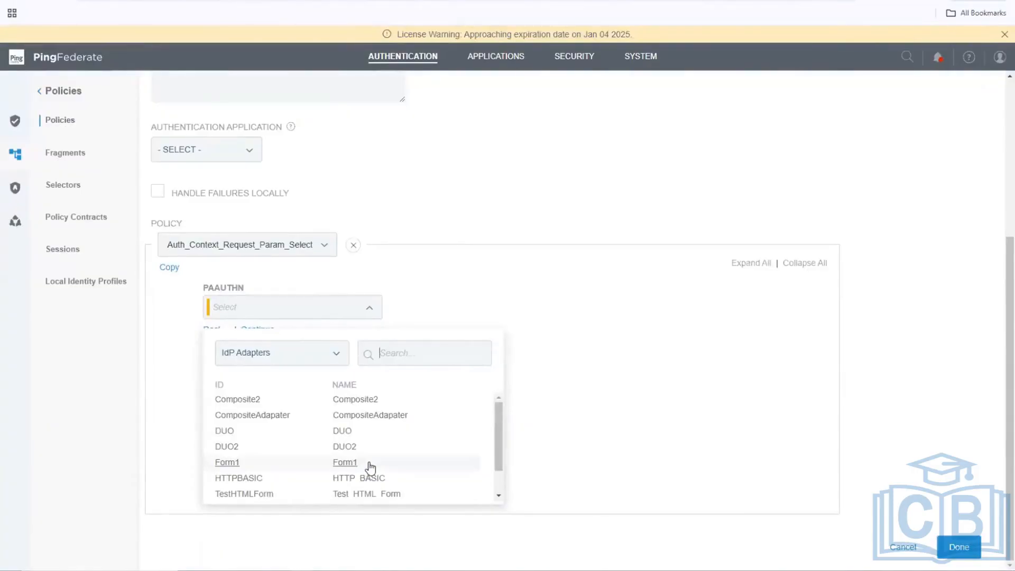
pyautogui.click(267, 494)
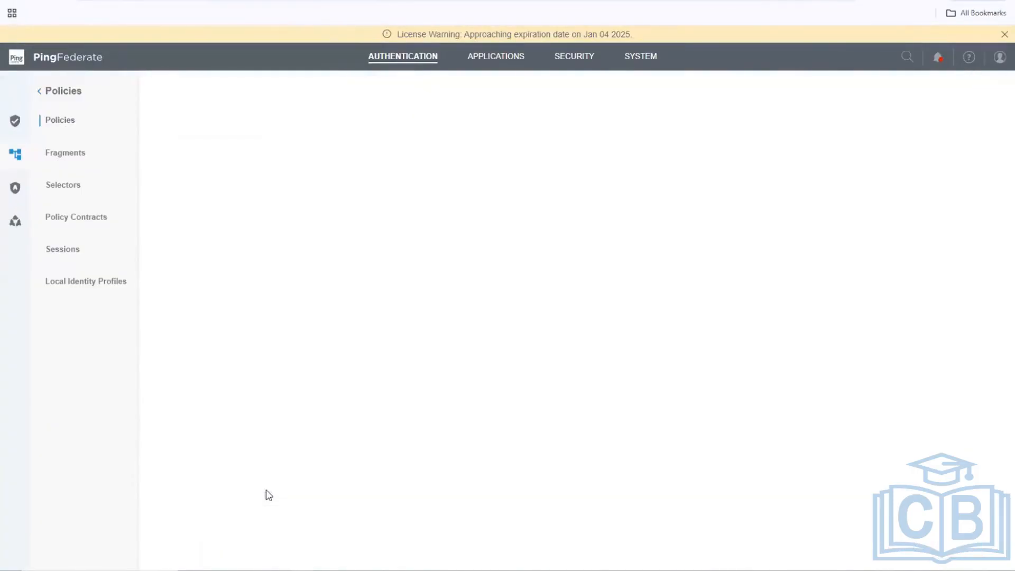
# End the Test_HTML_Form adapter's FAIL outcome with Done.
pyautogui.scroll(-3, 374, 476)
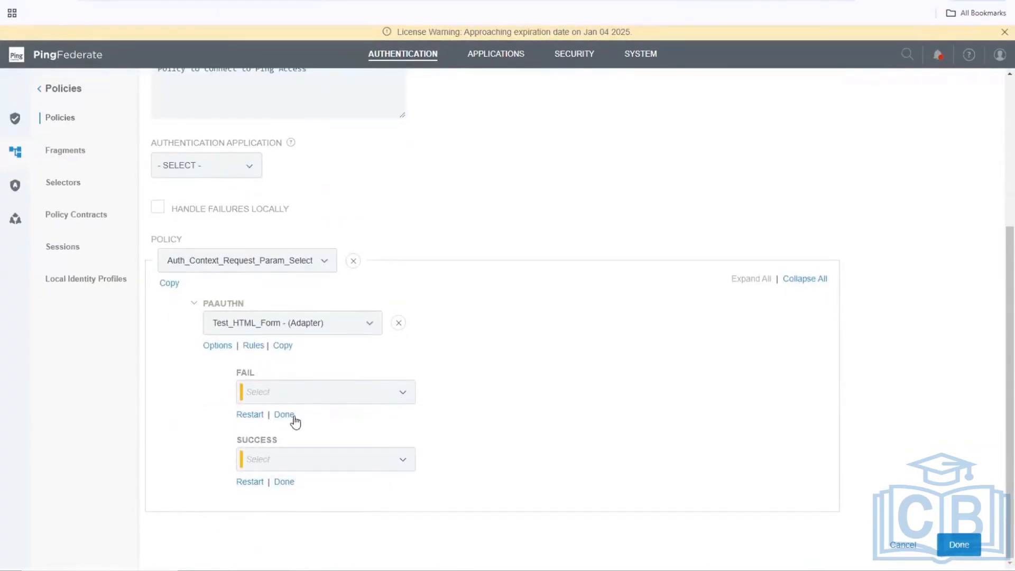
pyautogui.click(407, 401)
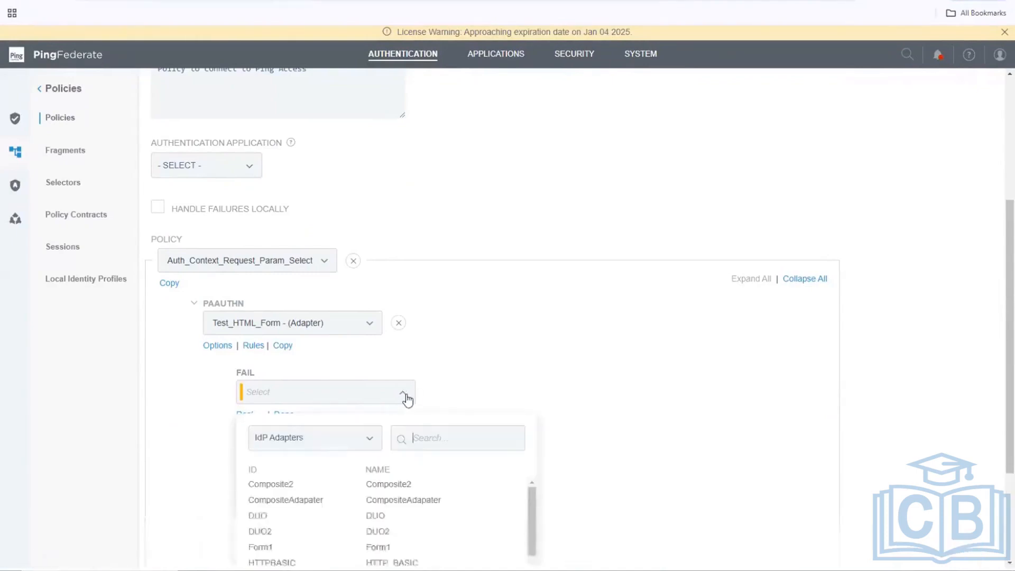
pyautogui.click(362, 405)
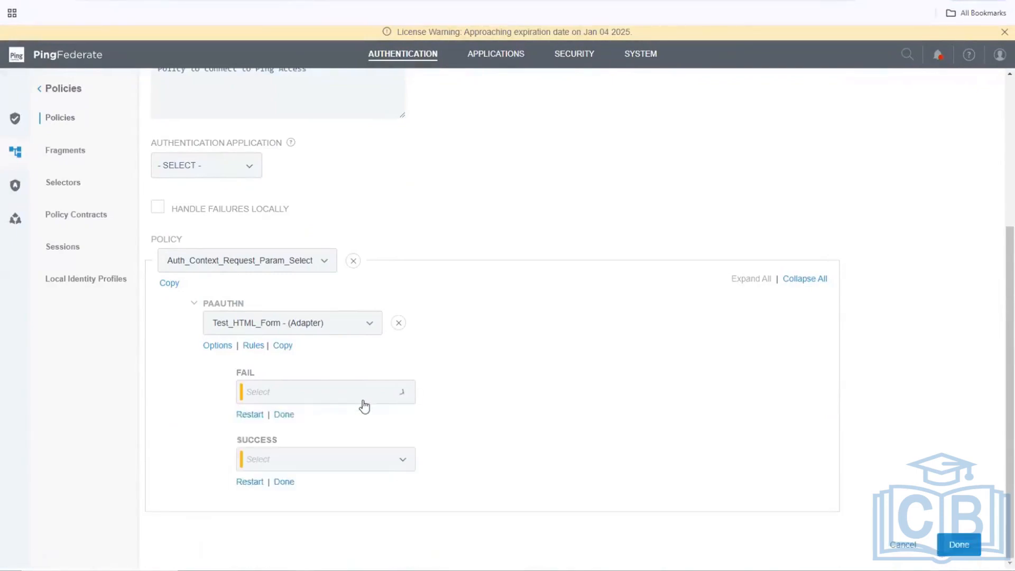
pyautogui.click(287, 416)
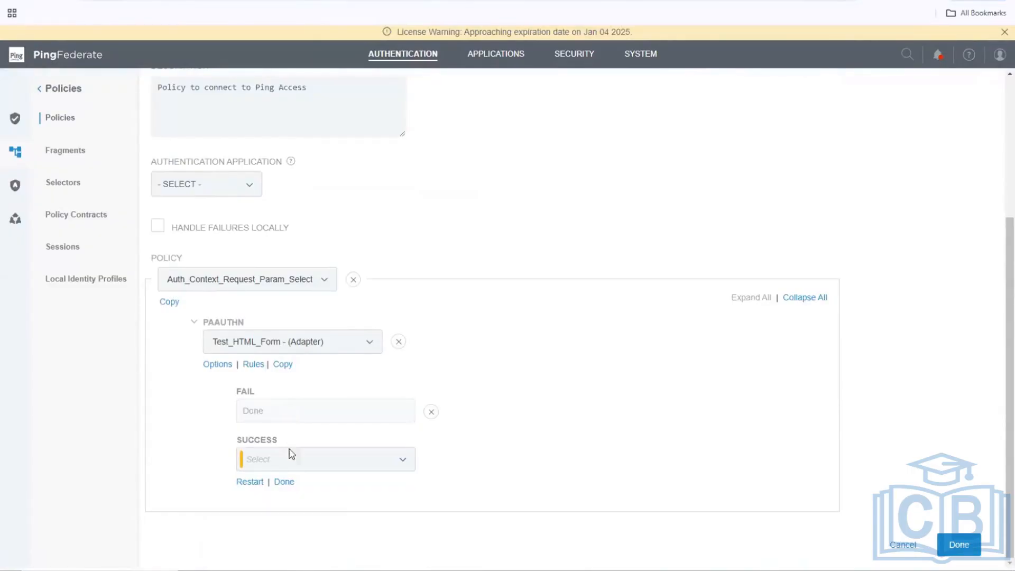
# Point SUCCESS to the PolContract1 policy contract, then open its Contract Mapping.
pyautogui.click(404, 461)
pyautogui.scroll(-3, 408, 463)
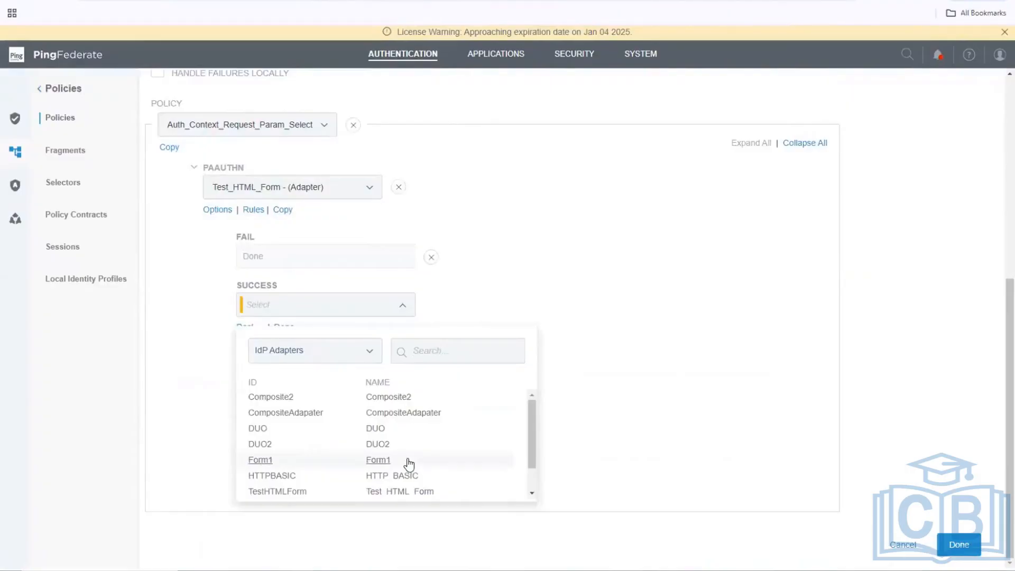
pyautogui.click(185, 446)
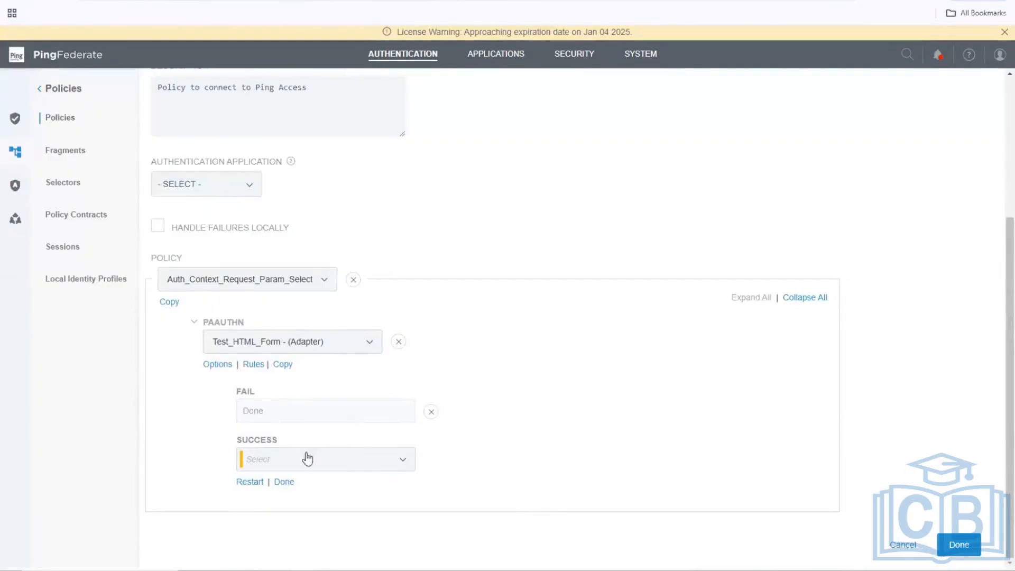
pyautogui.click(403, 468)
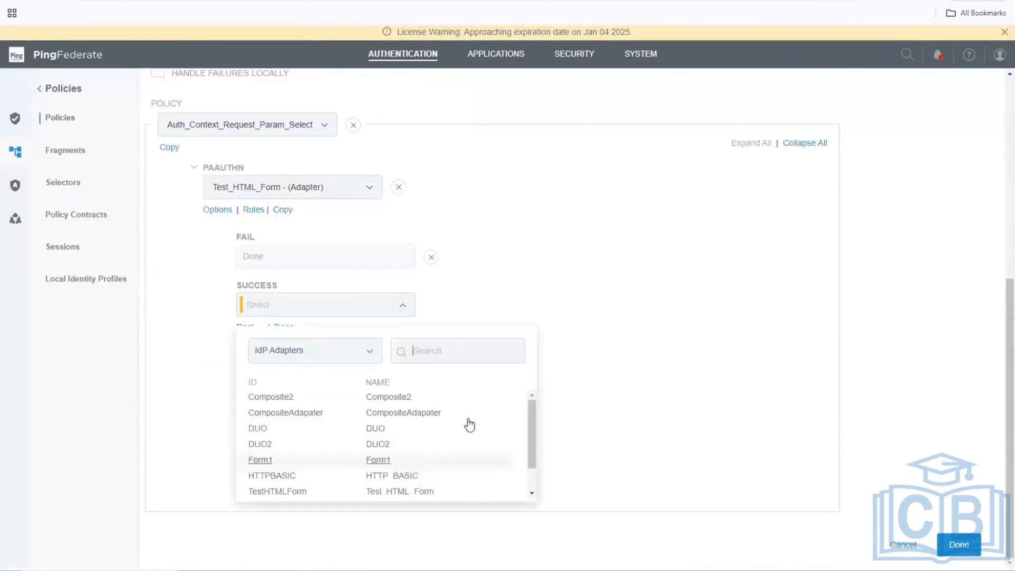
pyautogui.click(371, 359)
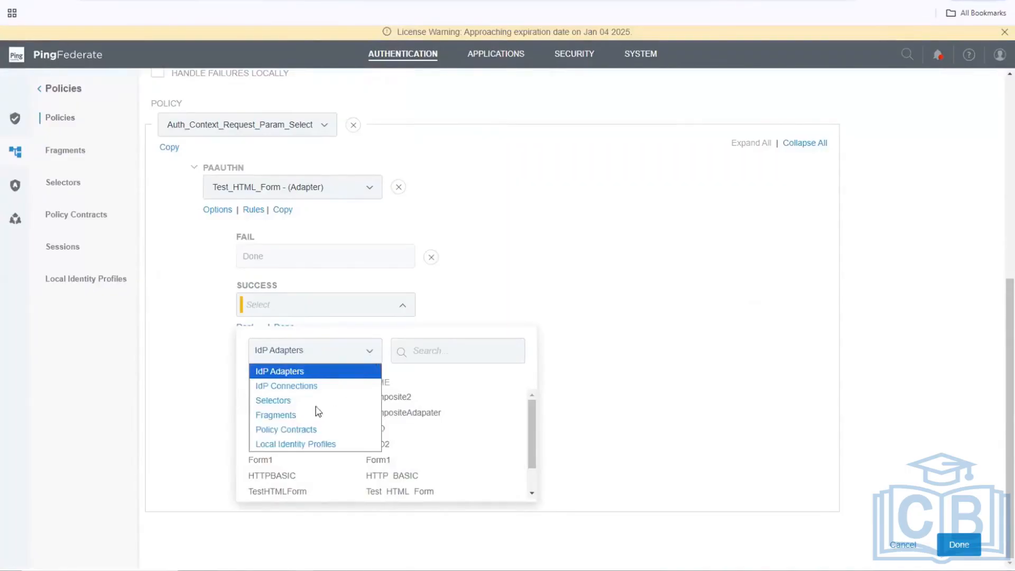
pyautogui.click(304, 430)
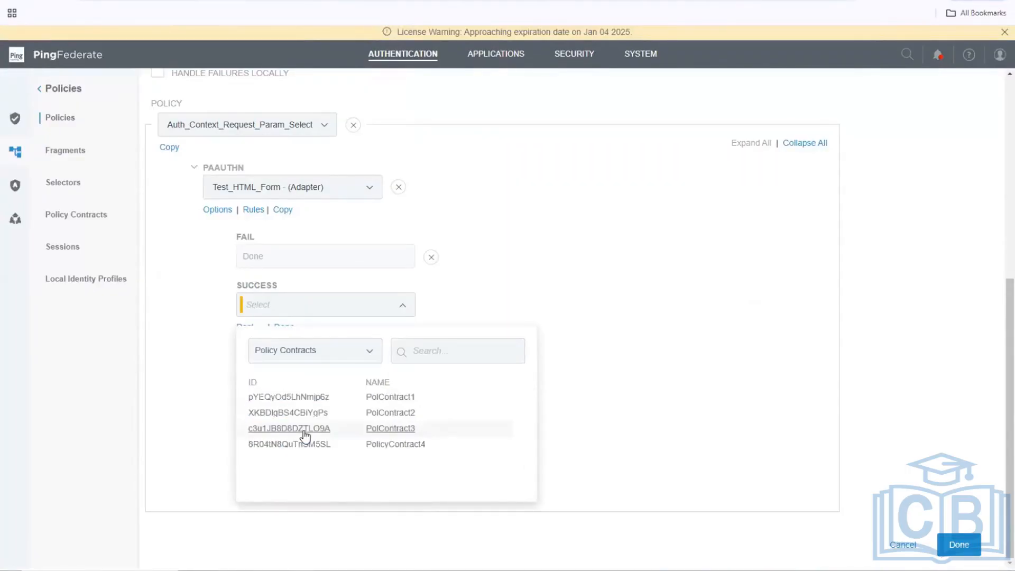
pyautogui.click(411, 402)
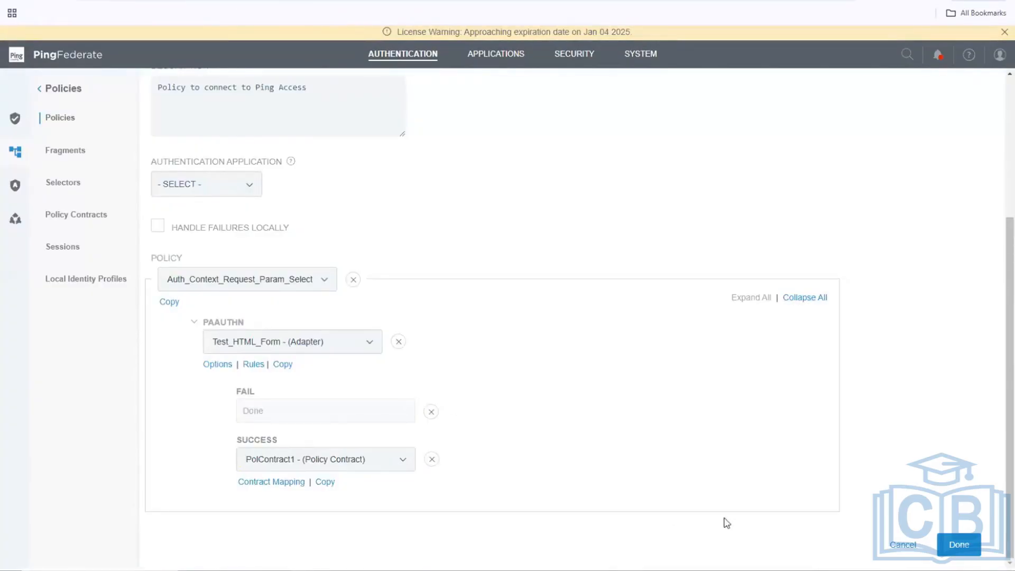
pyautogui.click(292, 483)
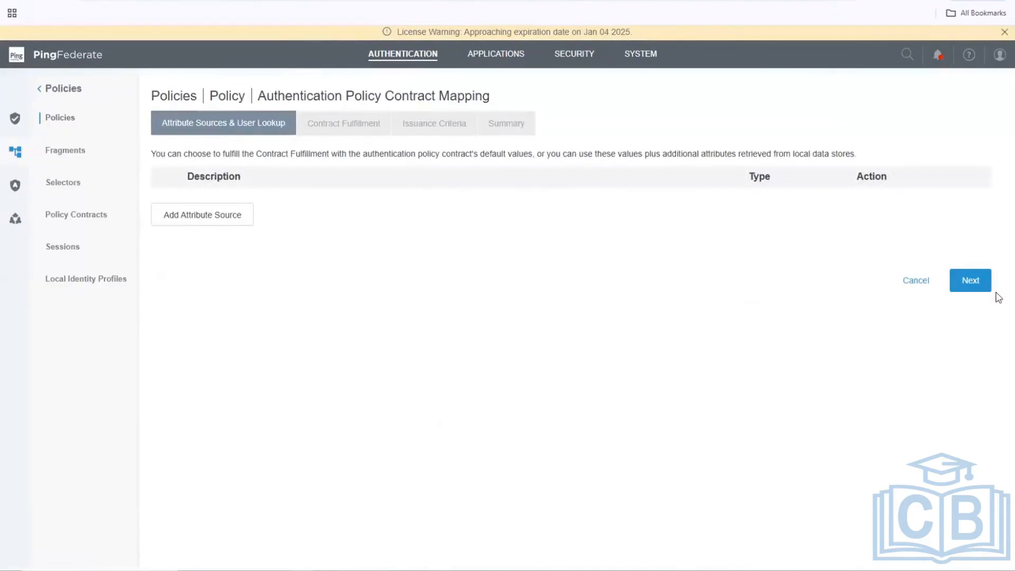
# Fulfill subject from Adapter (TestHTMLForm) username, skip issuance criteria, and reach Summary.
pyautogui.click(971, 281)
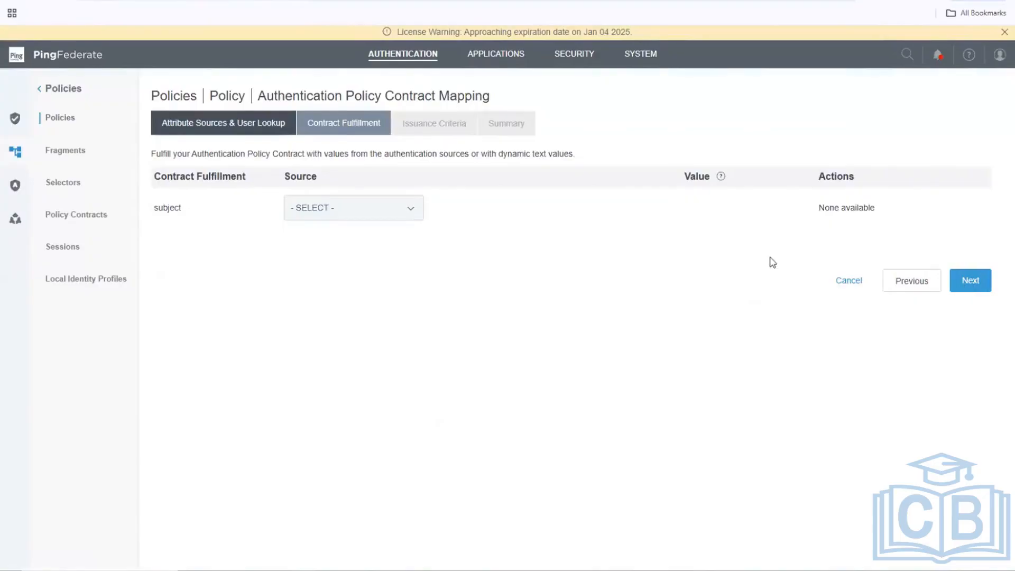
pyautogui.click(361, 218)
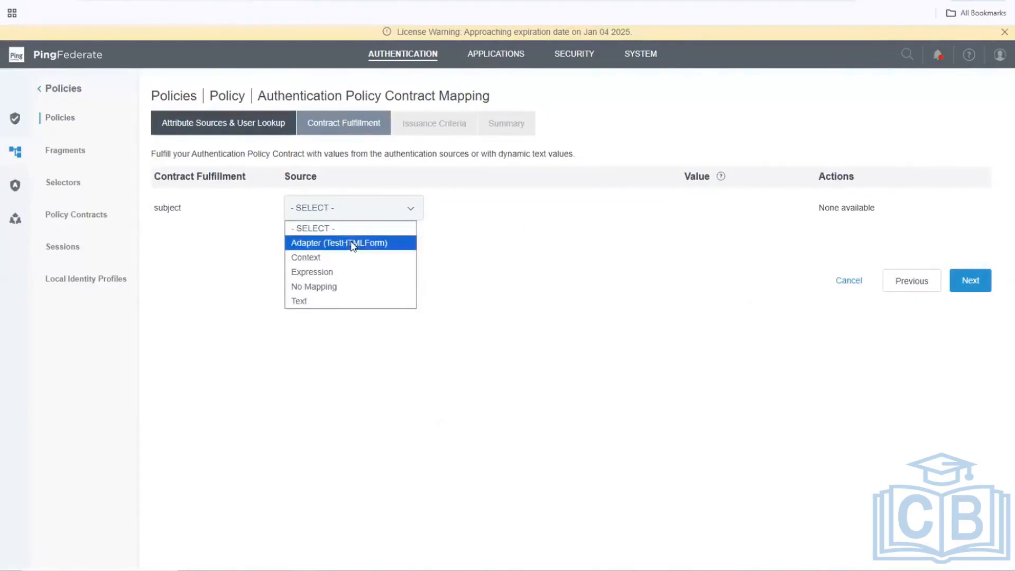
pyautogui.click(353, 243)
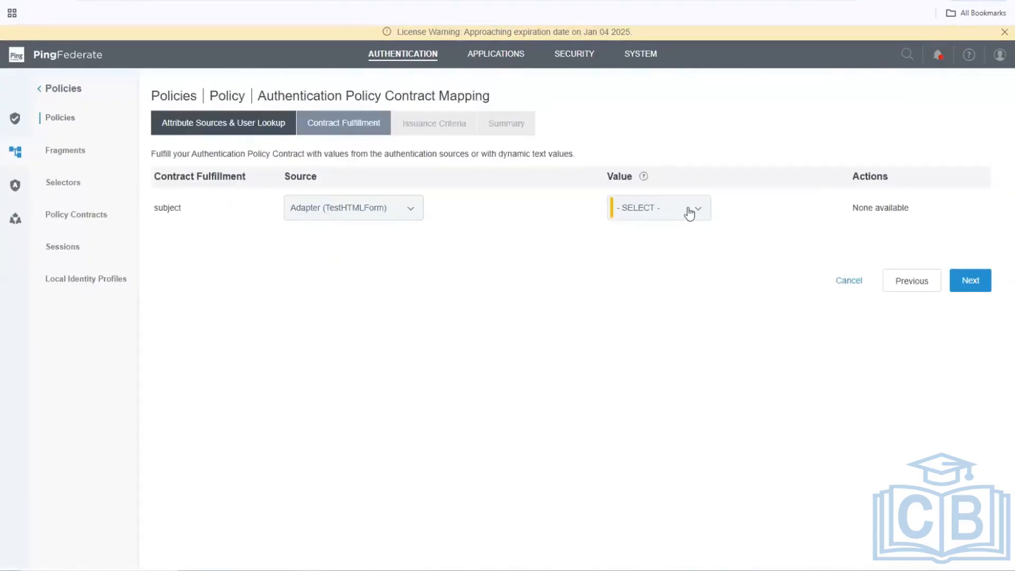
pyautogui.click(665, 214)
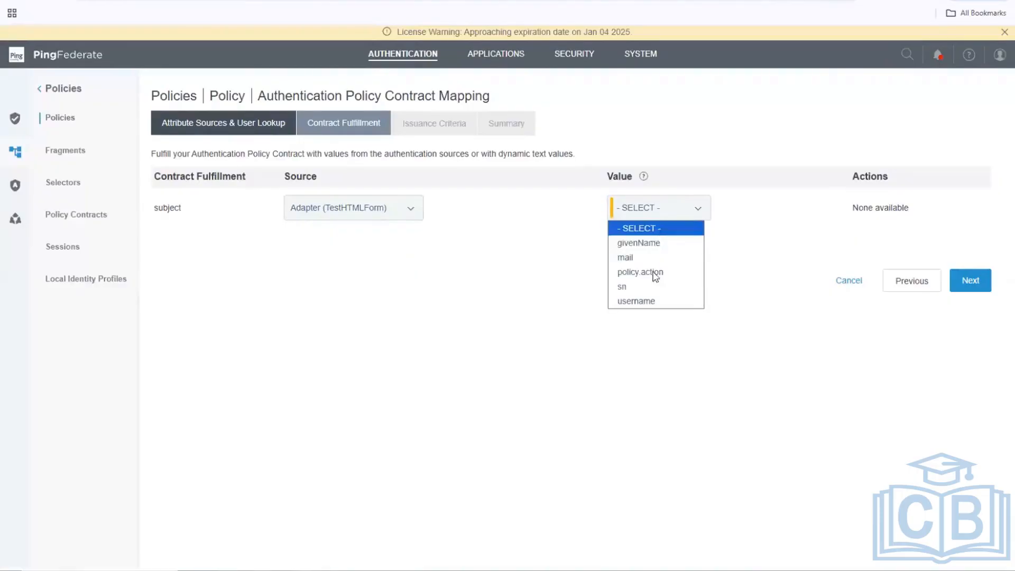
pyautogui.click(648, 301)
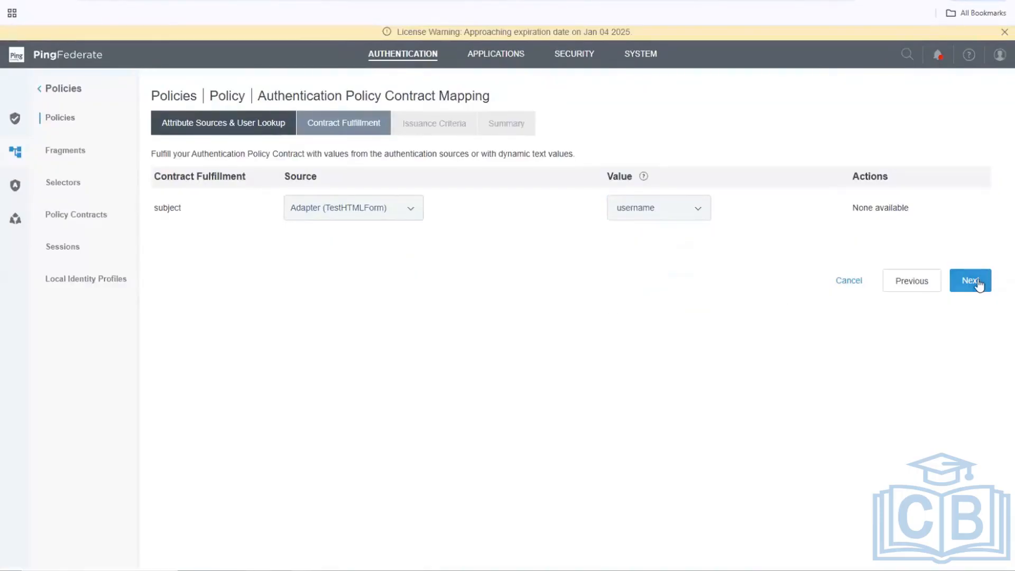
pyautogui.click(978, 284)
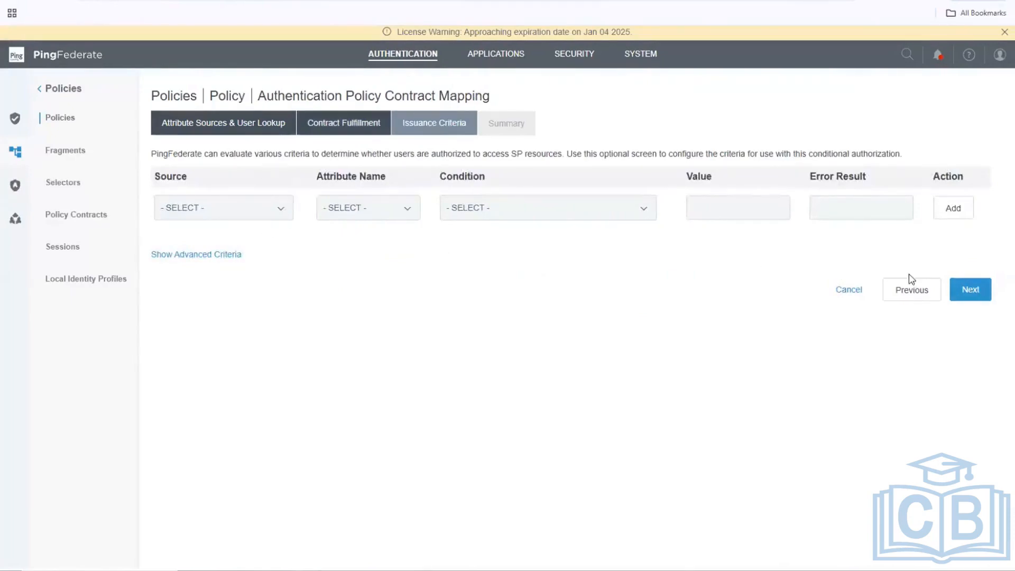
pyautogui.click(959, 291)
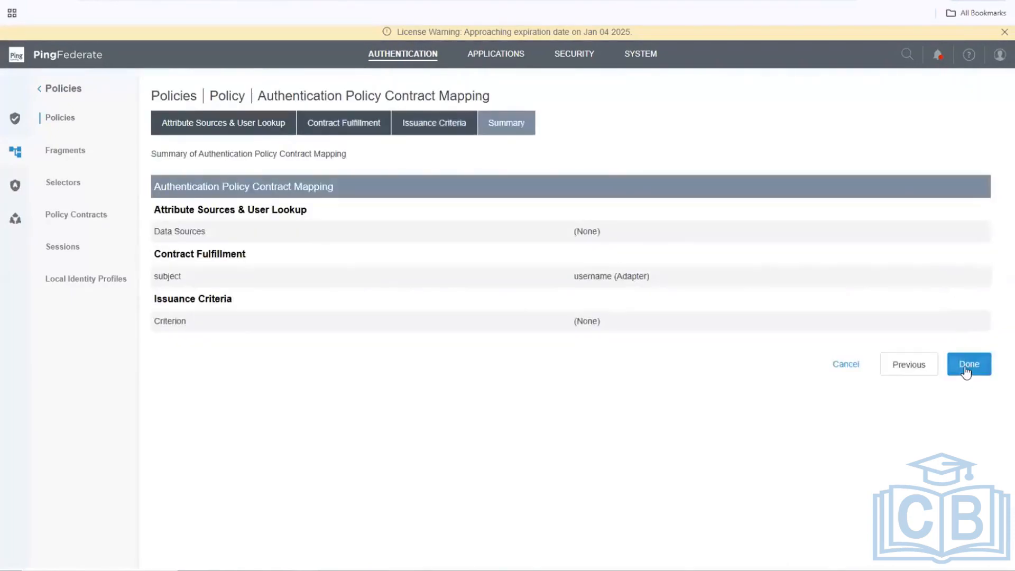
# Finish the PolContract1 mapping and review PA_Policy's FAIL and SUCCESS branches.
pyautogui.click(966, 370)
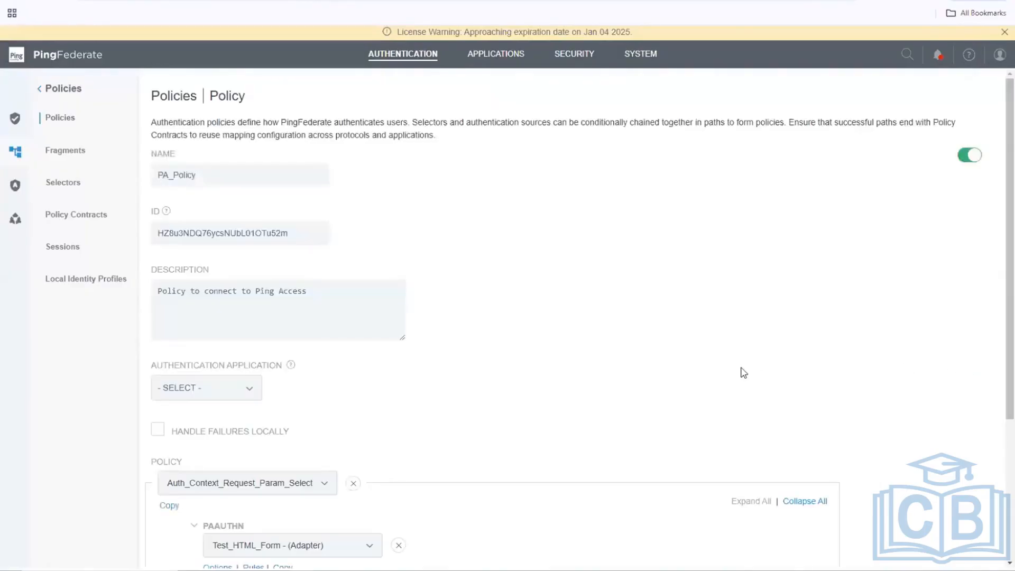
pyautogui.scroll(-2, 744, 373)
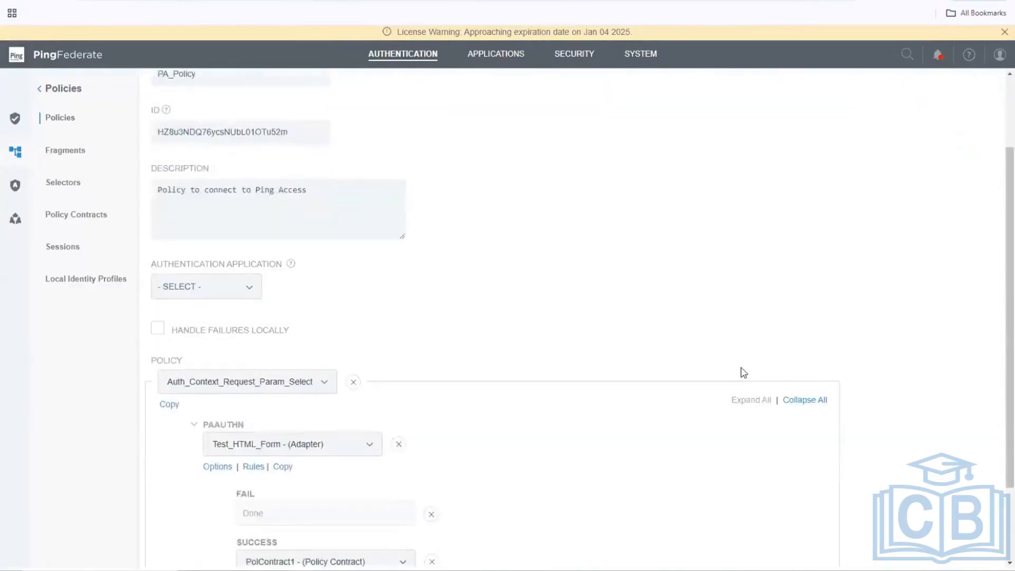
pyautogui.scroll(-2, 744, 373)
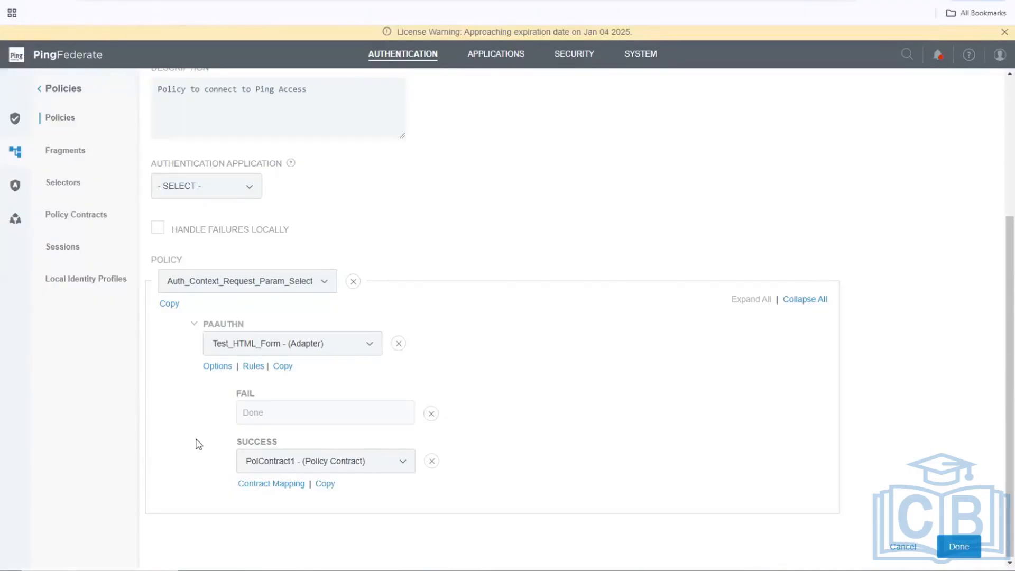
# Close the PA_Policy editor, move PA_Policy to the top of the list, and save.
pyautogui.click(966, 548)
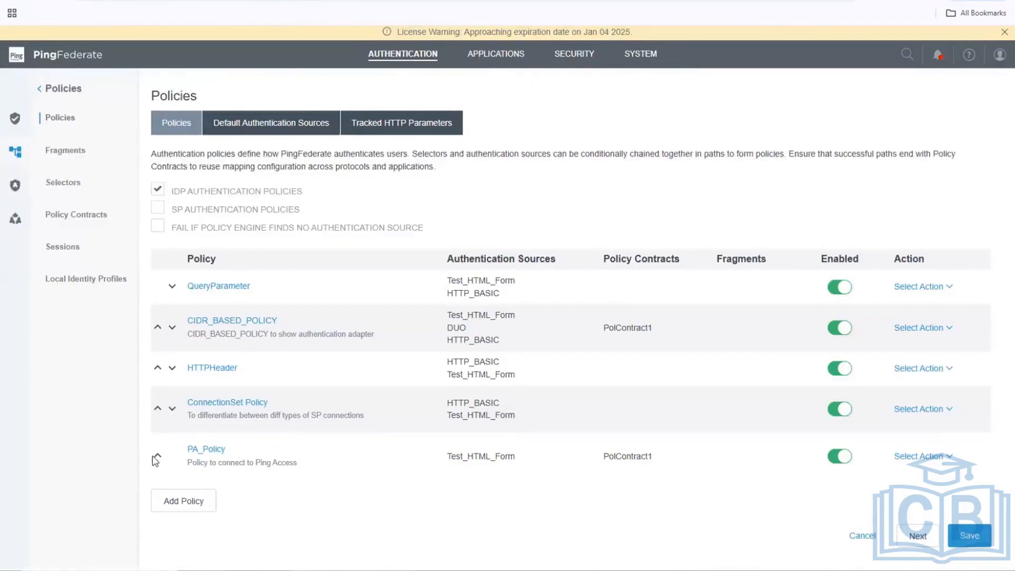
pyautogui.click(157, 327)
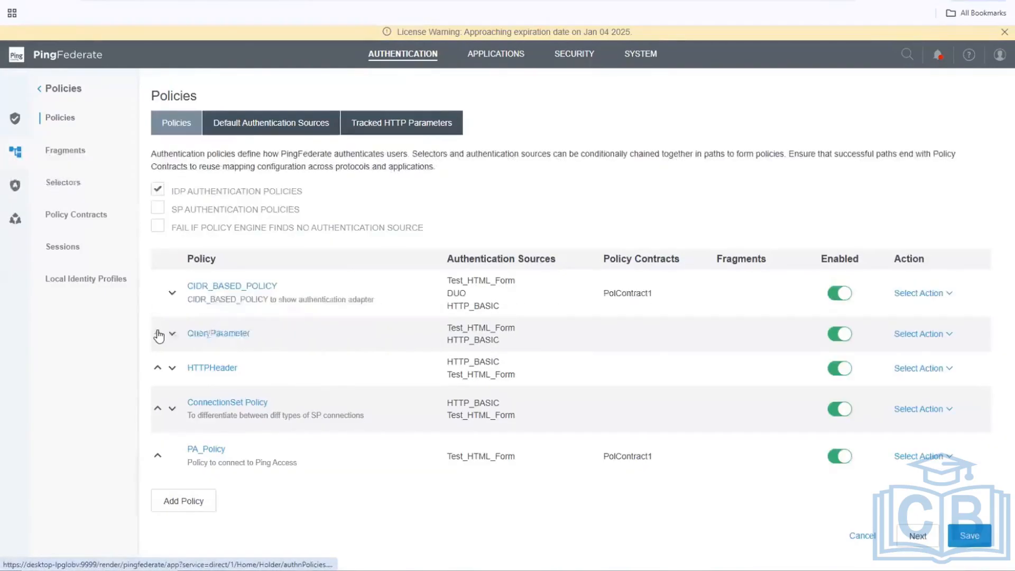
pyautogui.click(157, 459)
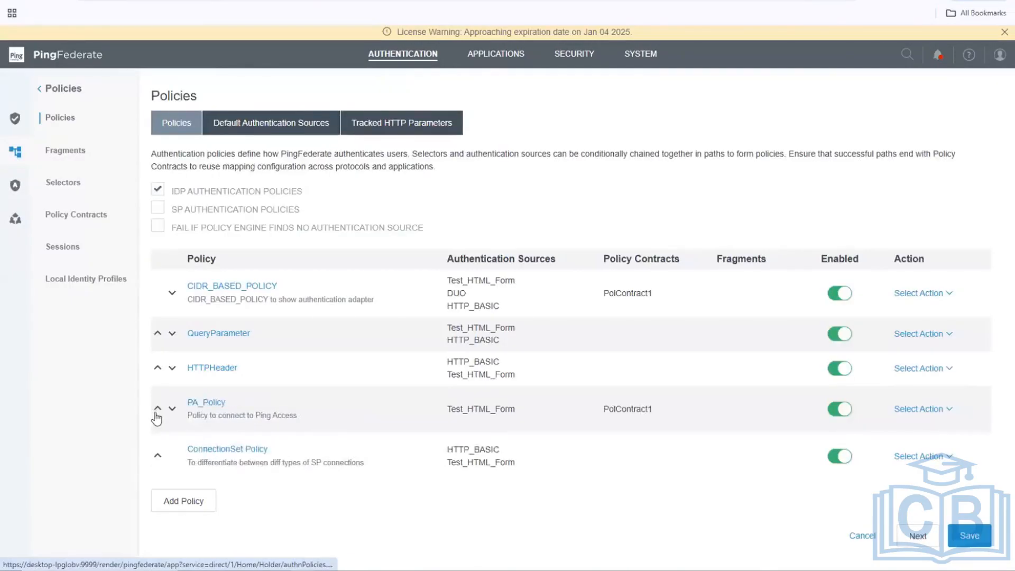
pyautogui.click(157, 412)
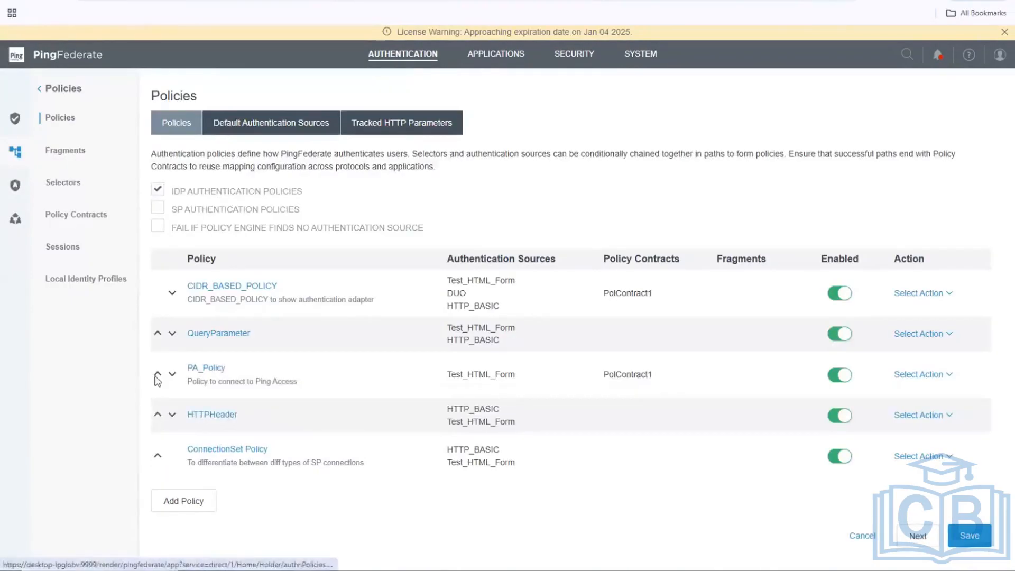
pyautogui.click(158, 377)
pyautogui.click(157, 340)
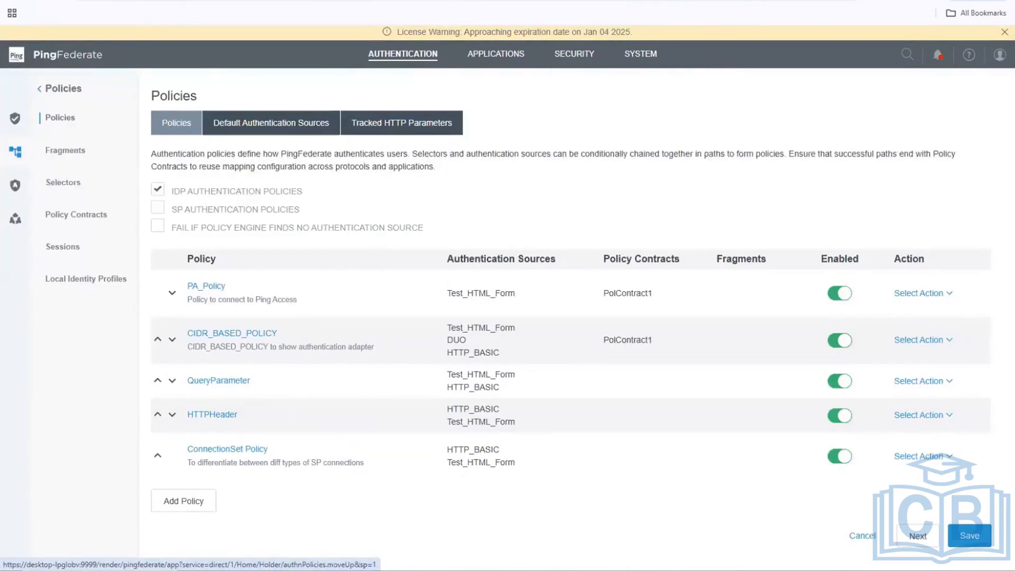
pyautogui.click(973, 534)
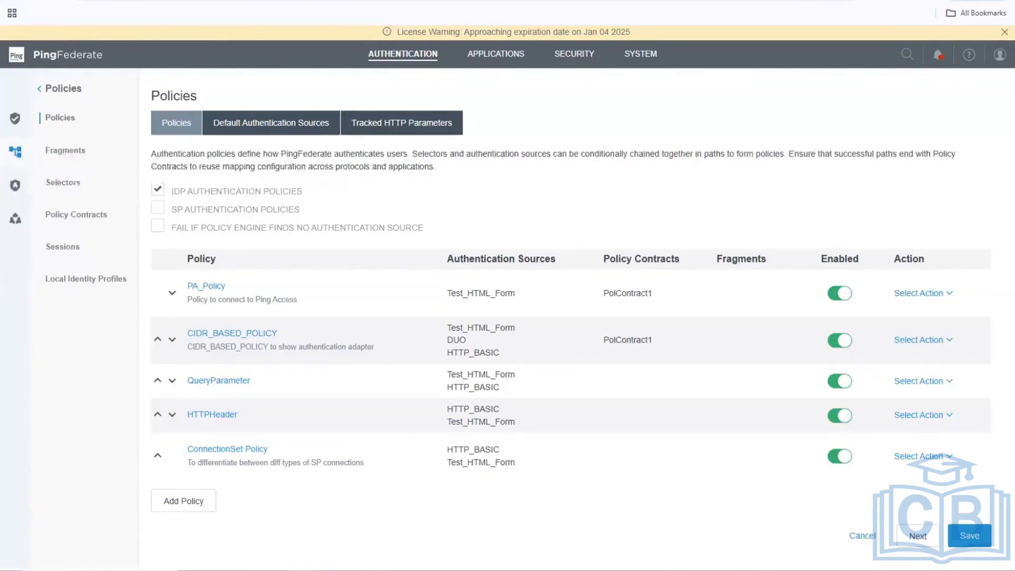
# Go to APPLICATIONS and open the Access Token Mappings page.
pyautogui.click(484, 55)
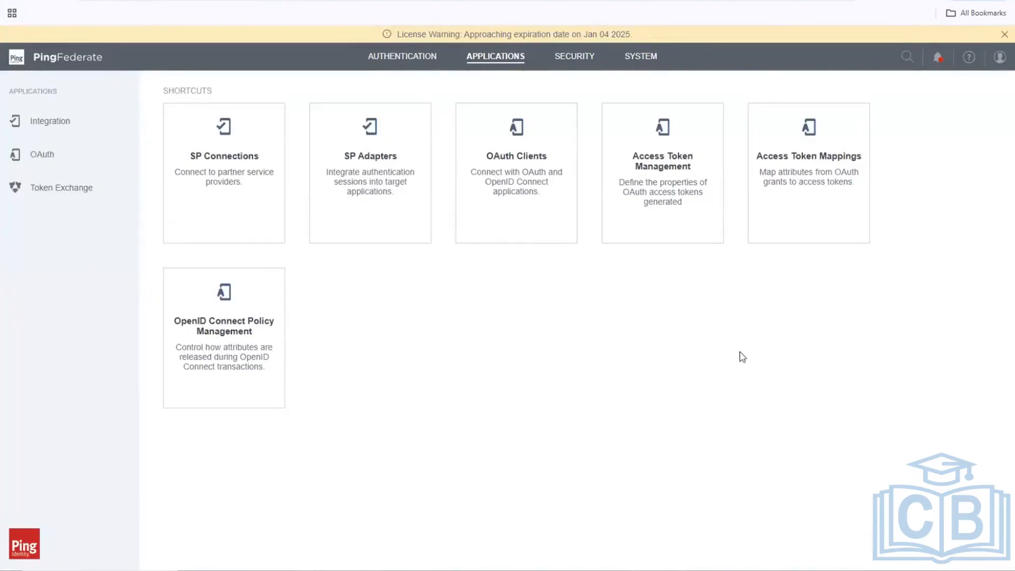
pyautogui.click(786, 200)
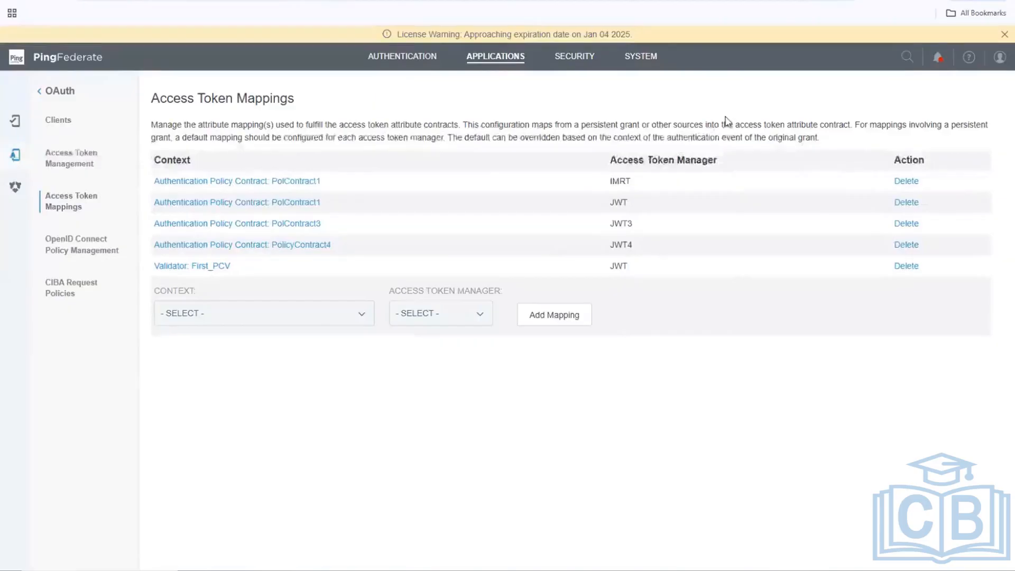
# Cancel and close the McAfee scan popup, then start a new client from OAuth Clients.
pyautogui.click(685, 166)
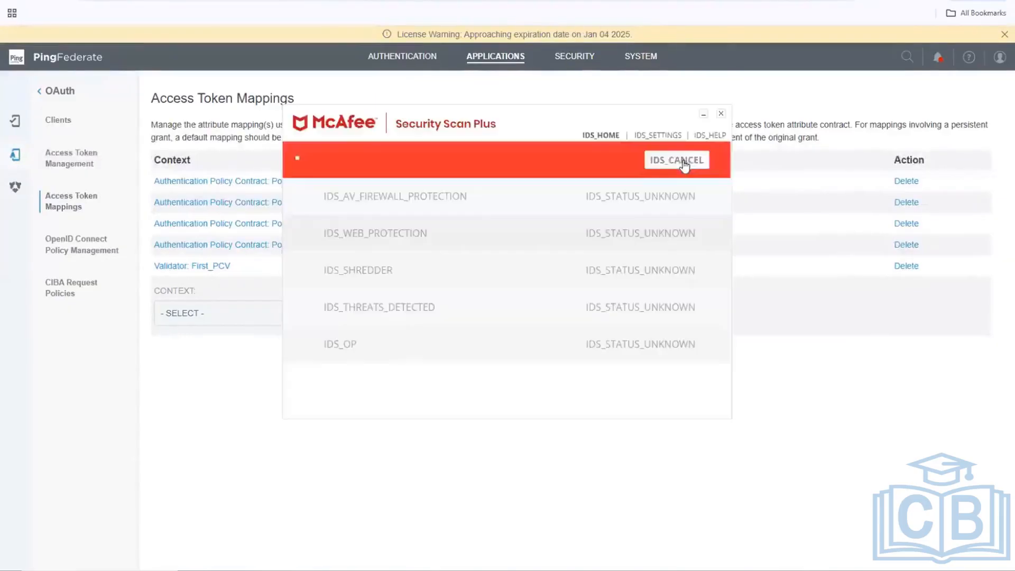
pyautogui.click(721, 113)
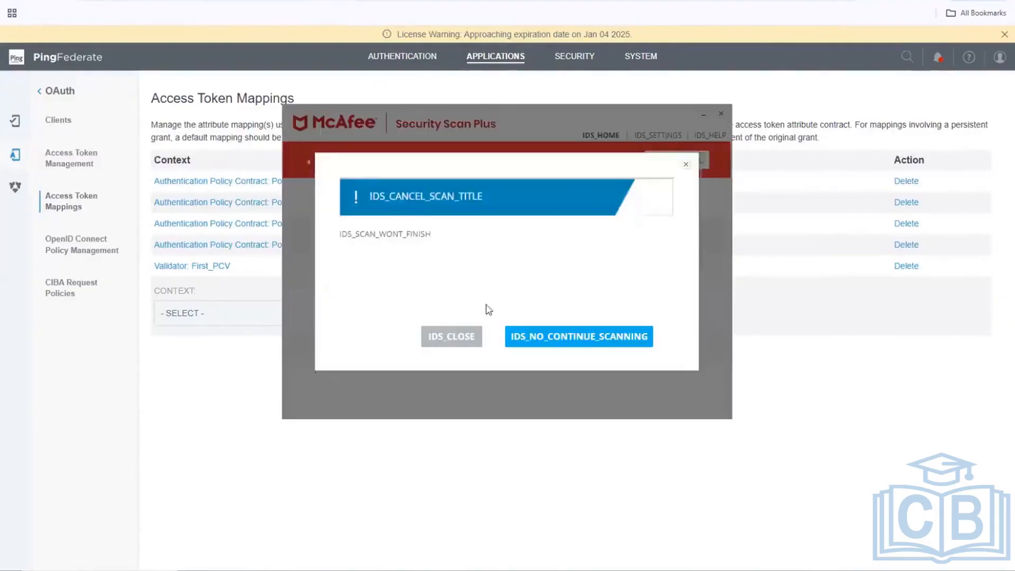
pyautogui.click(450, 338)
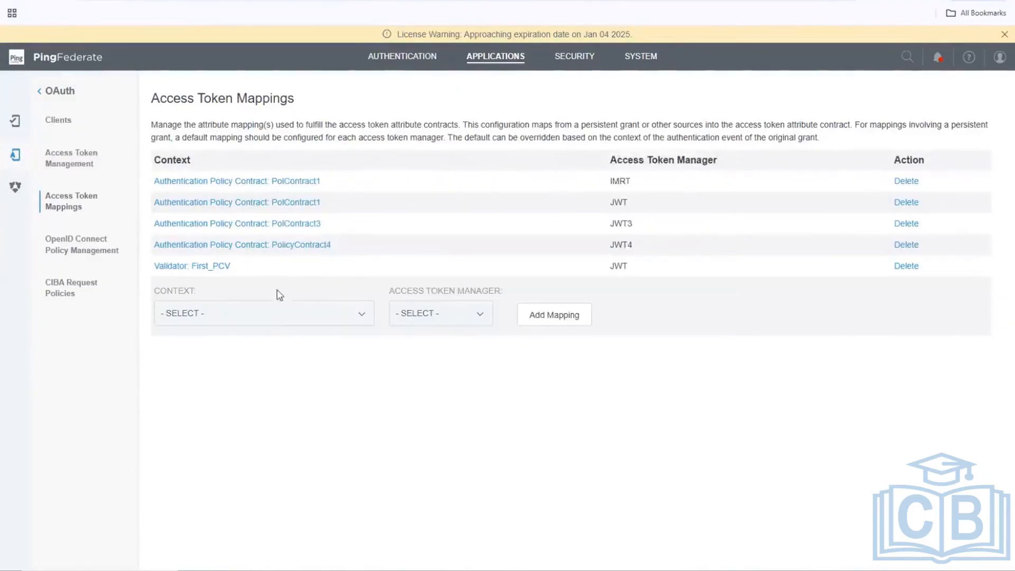
pyautogui.click(79, 124)
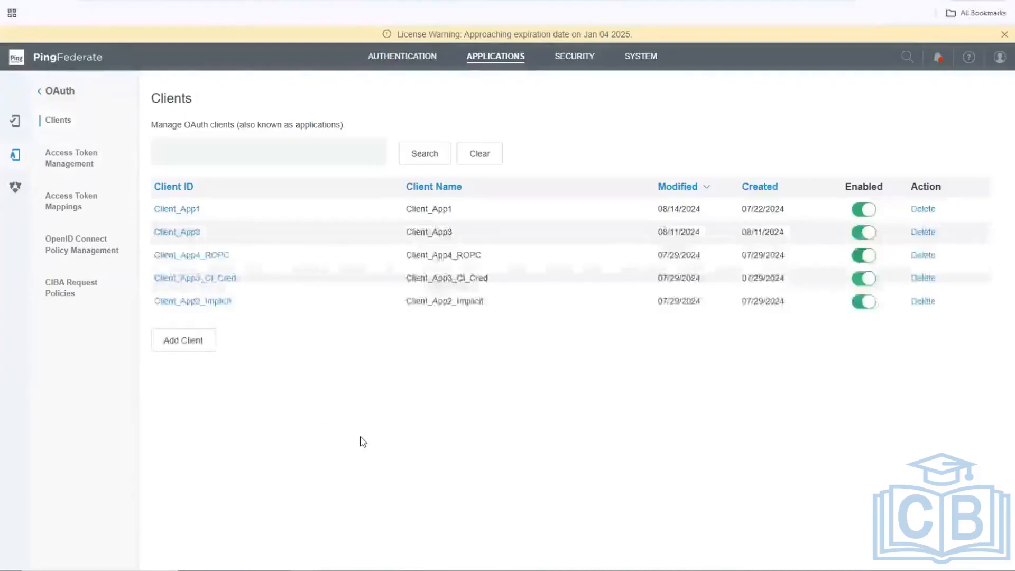
pyautogui.click(191, 345)
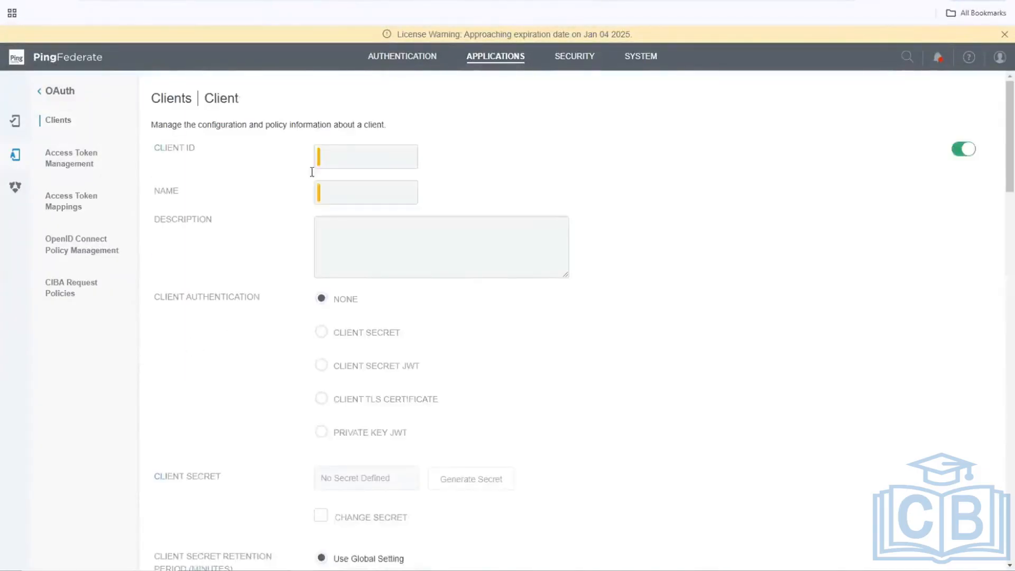
# Enter PA_App_Client as the Client ID and paste the same value into Name.
pyautogui.click(341, 164)
pyautogui.write('PA_App_Client')
pyautogui.hotkey('ctrl', 'a')
pyautogui.hotkey('ctrl', 'c')
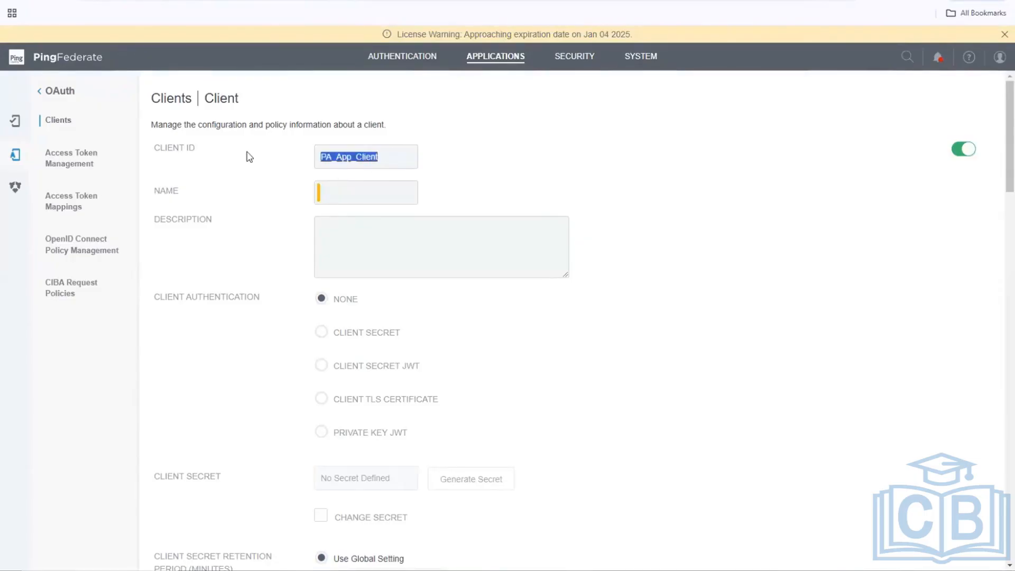
pyautogui.click(367, 197)
pyautogui.hotkey('ctrl', 'v')
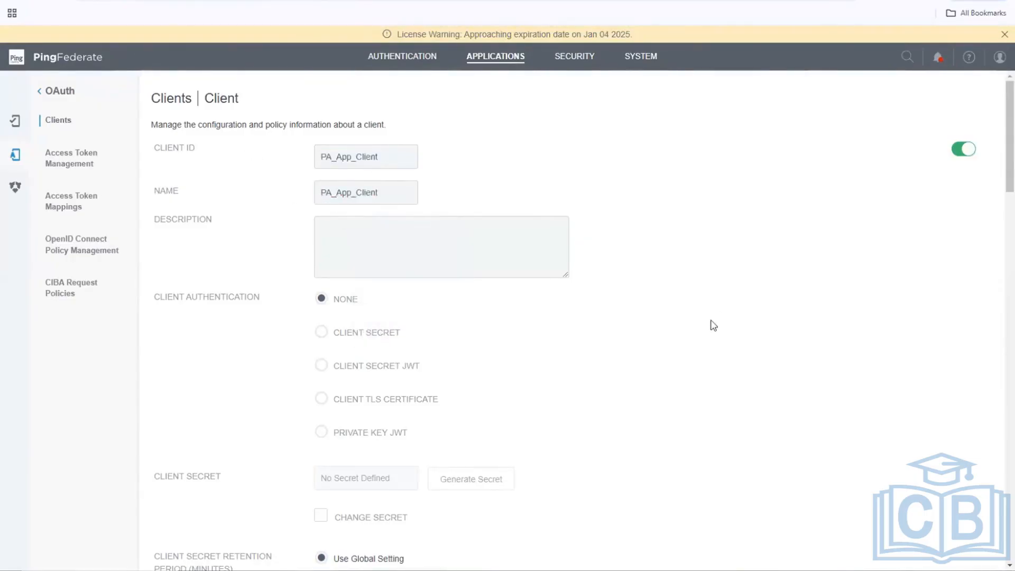
pyautogui.scroll(-2, 714, 326)
pyautogui.scroll(2, 714, 326)
# Choose Client Secret authentication, tick Change Secret, and type a new client secret value.
pyautogui.click(363, 334)
pyautogui.scroll(-4, 555, 337)
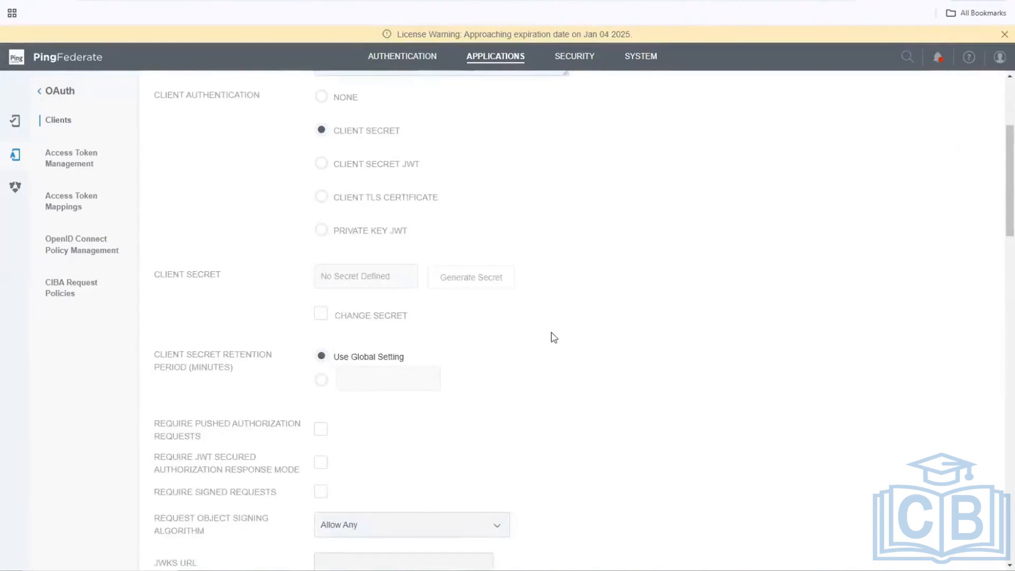
pyautogui.click(395, 316)
pyautogui.click(380, 279)
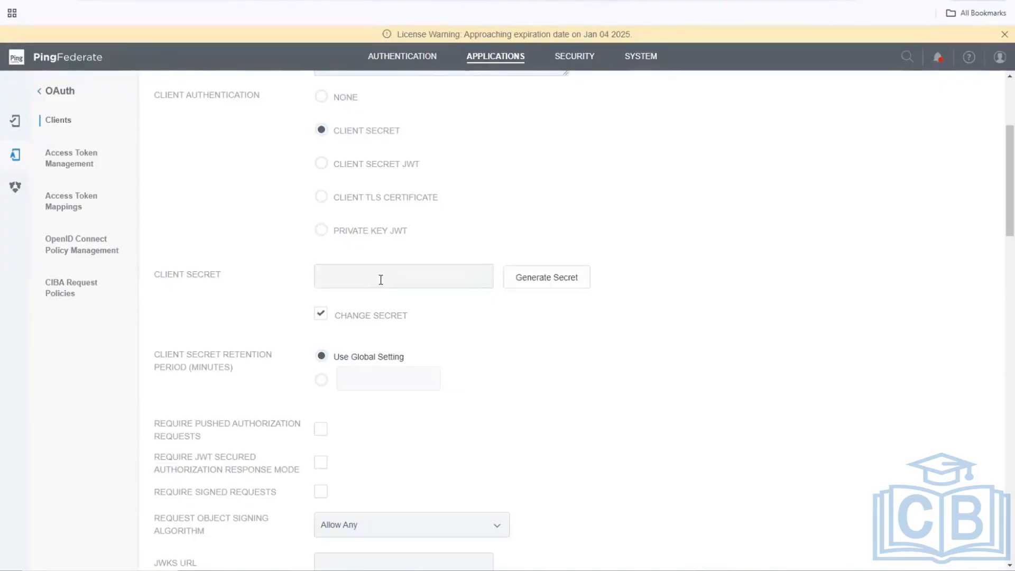
pyautogui.write('abcd12345')
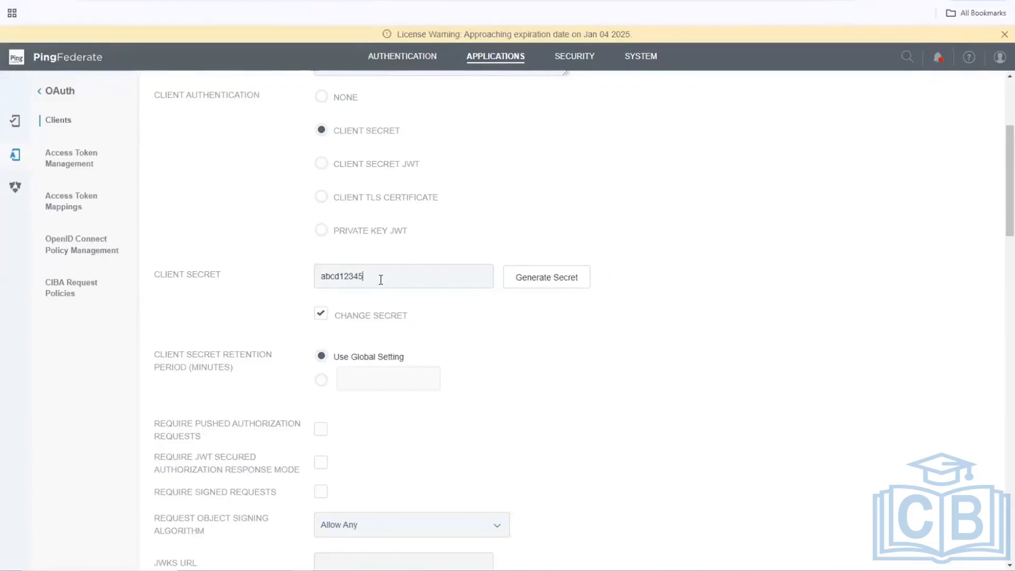
pyautogui.press('BackSpace')
pyautogui.scroll(-2, 495, 364)
pyautogui.scroll(-5, 494, 364)
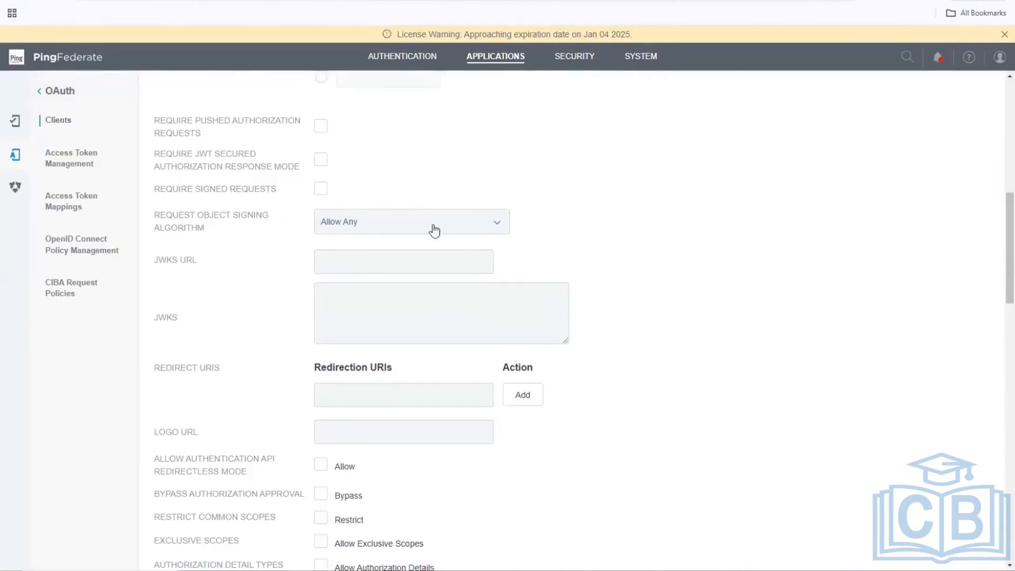
pyautogui.click(395, 399)
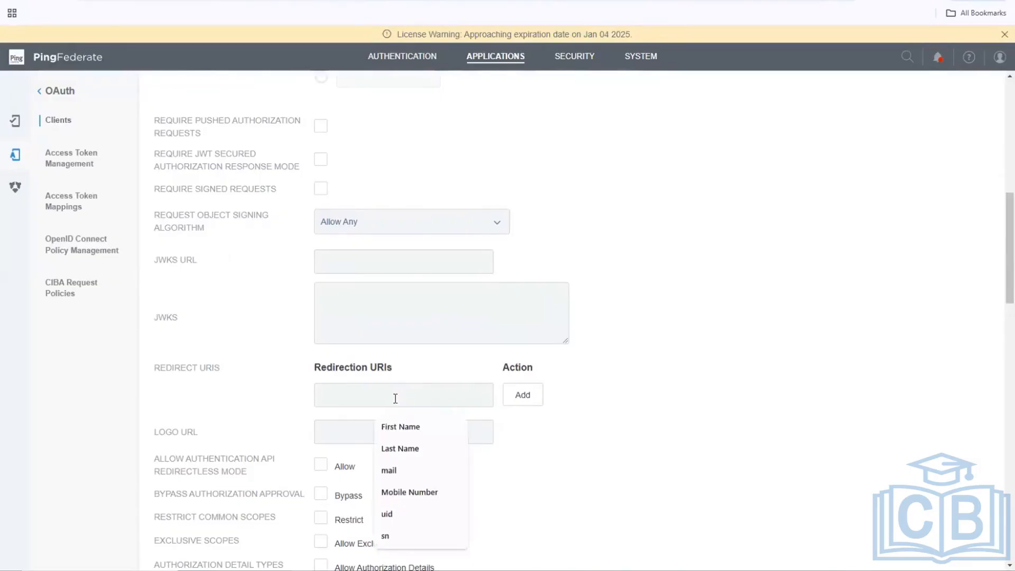
pyautogui.scroll(-2, 396, 398)
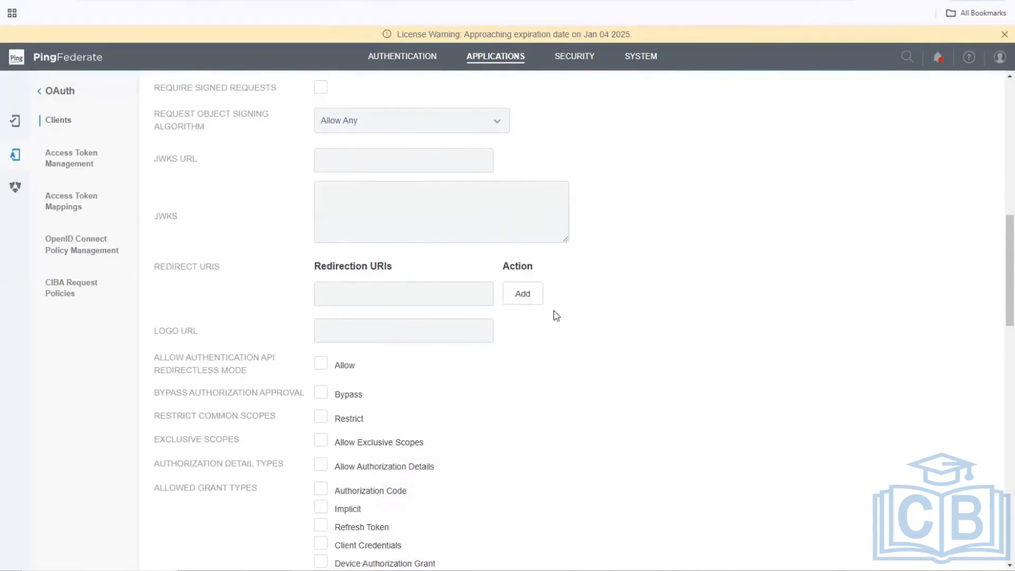
pyautogui.write('https://')
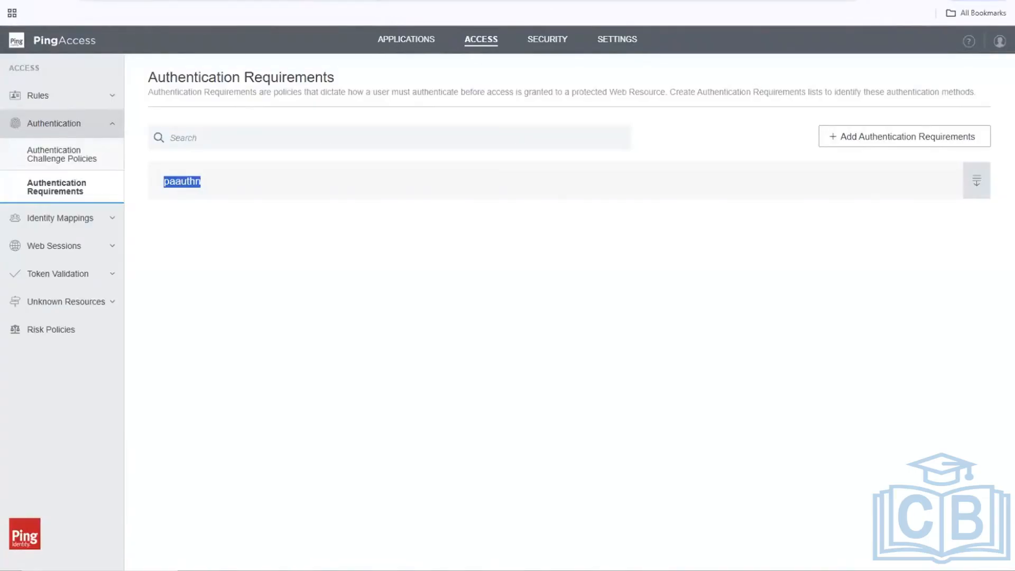
pyautogui.click(467, 1)
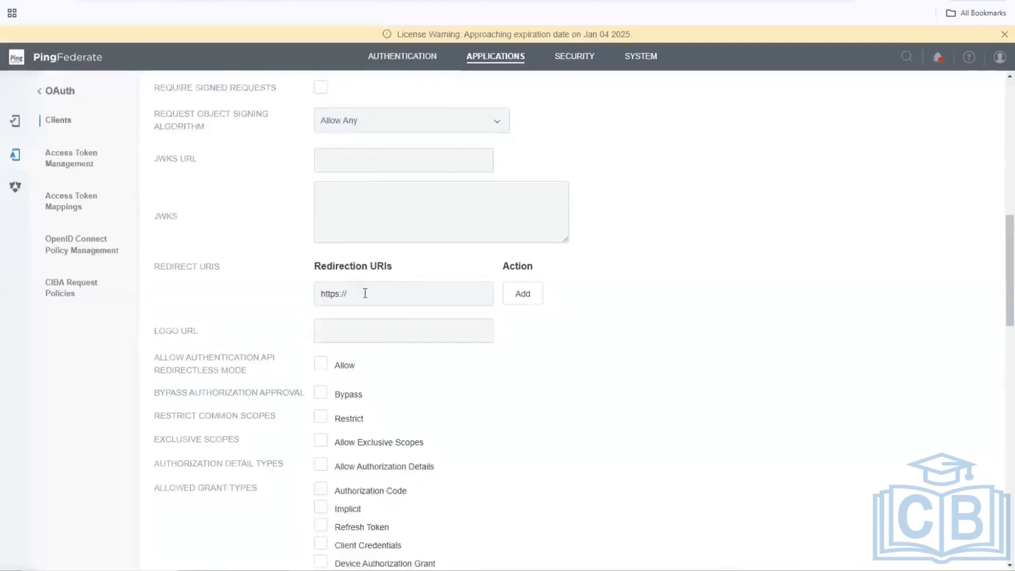
pyautogui.moveTo(363, 293); pyautogui.dragTo(249, 295)
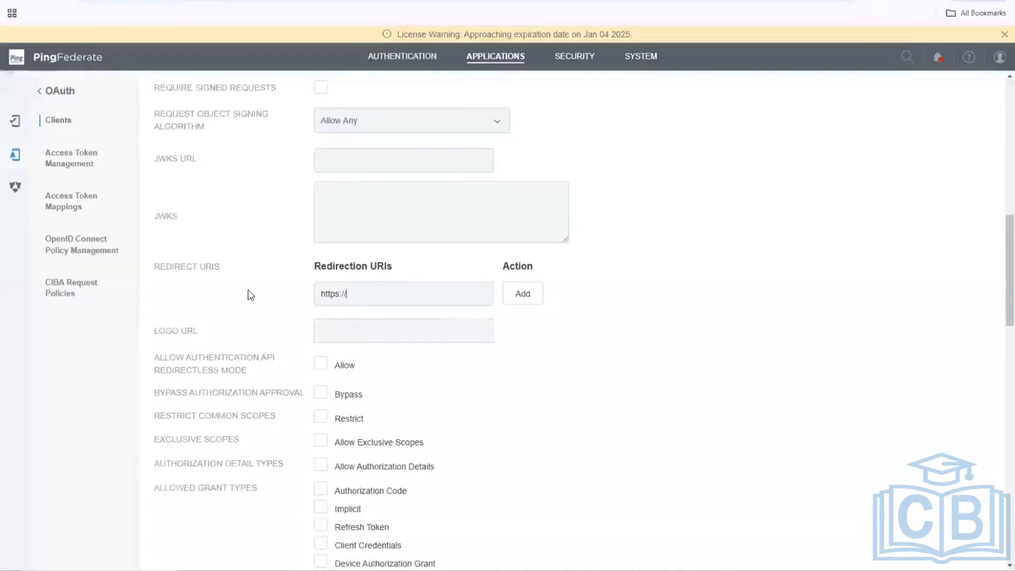
pyautogui.write('https://desktop-lpglobv/')
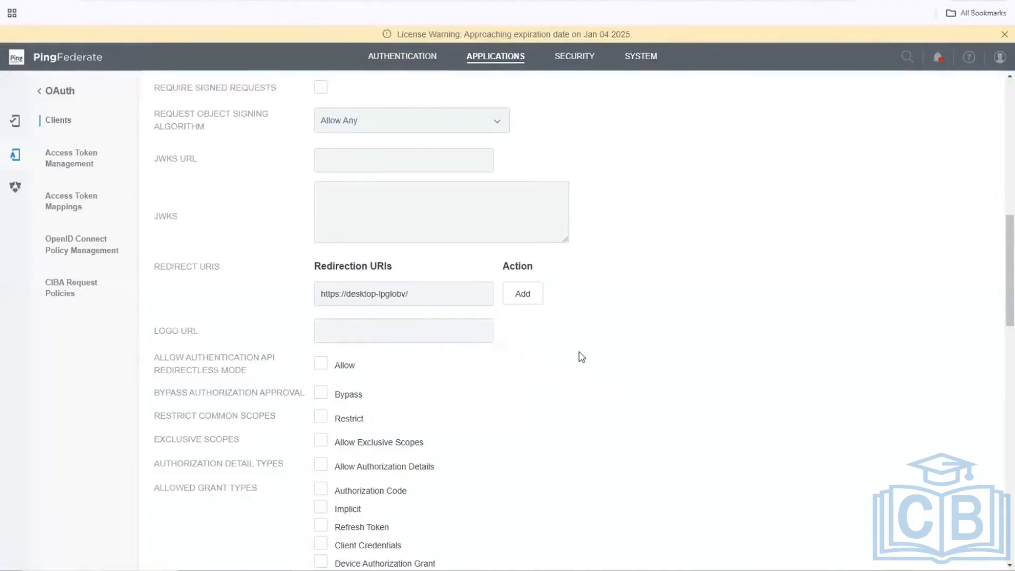
pyautogui.press('BackSpace')
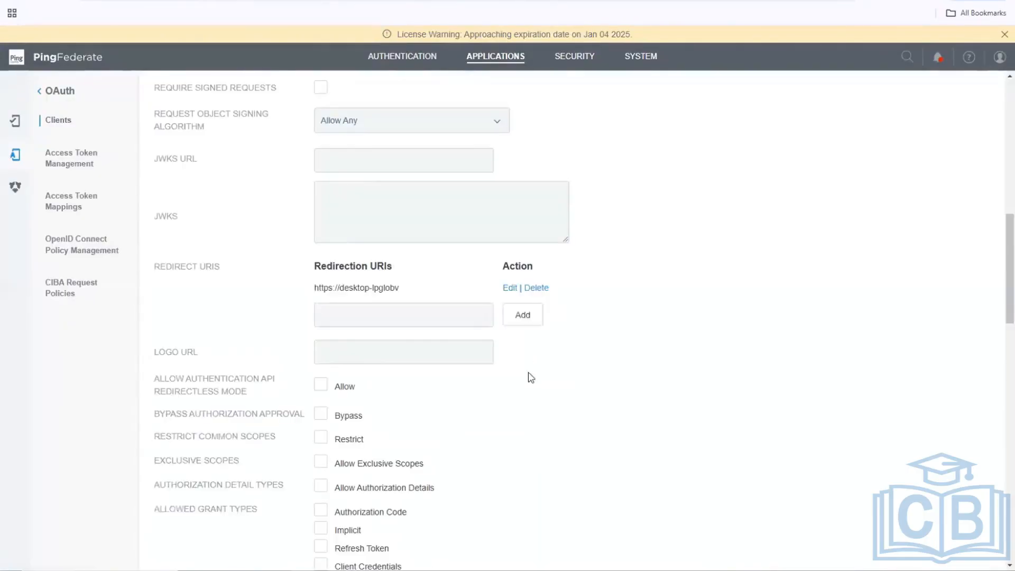
pyautogui.scroll(-4, 530, 376)
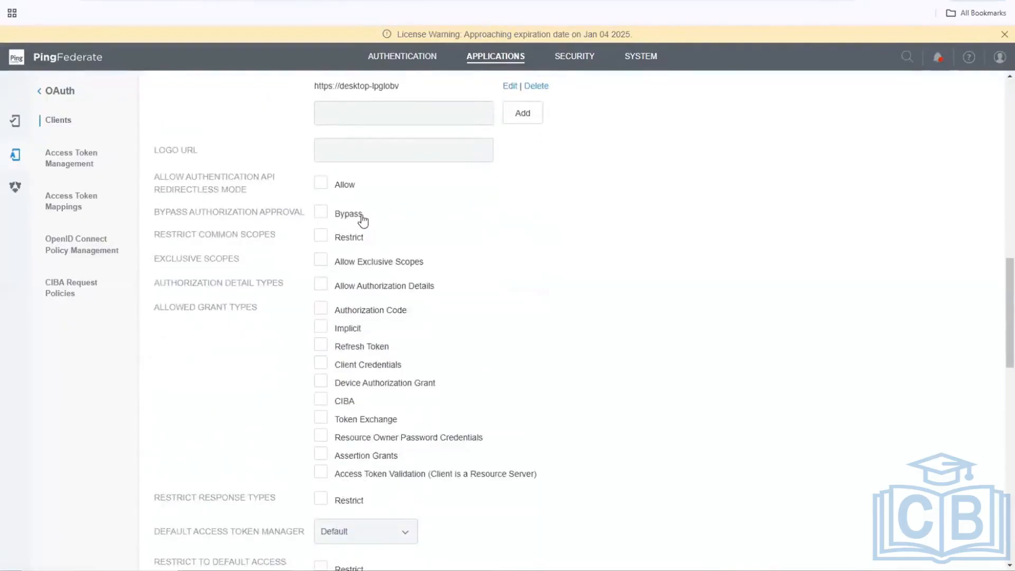
pyautogui.click(363, 221)
pyautogui.click(405, 314)
pyautogui.click(349, 349)
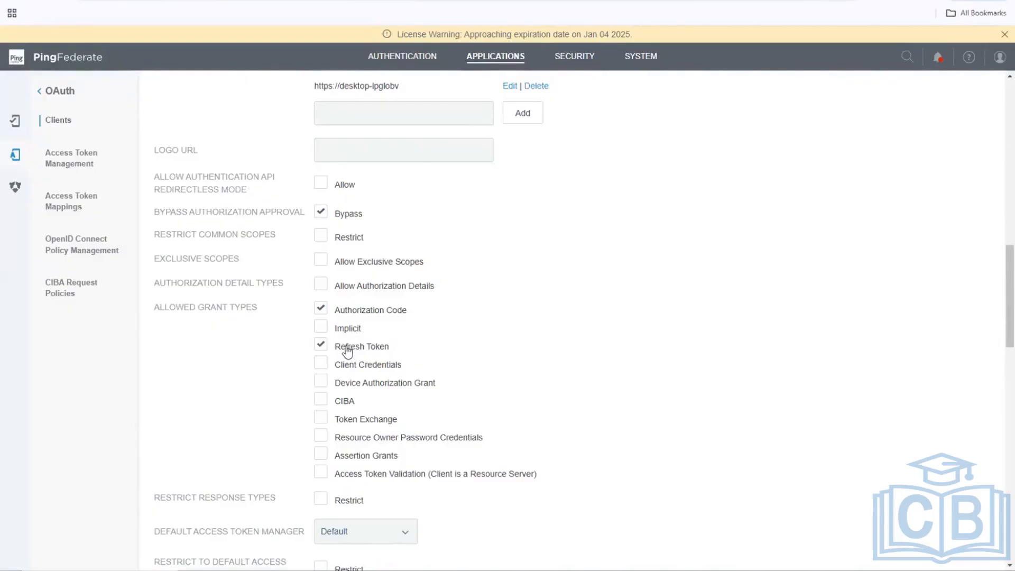
pyautogui.click(349, 352)
# Close the yellow License Warning banner and scroll down the client form.
pyautogui.click(1001, 35)
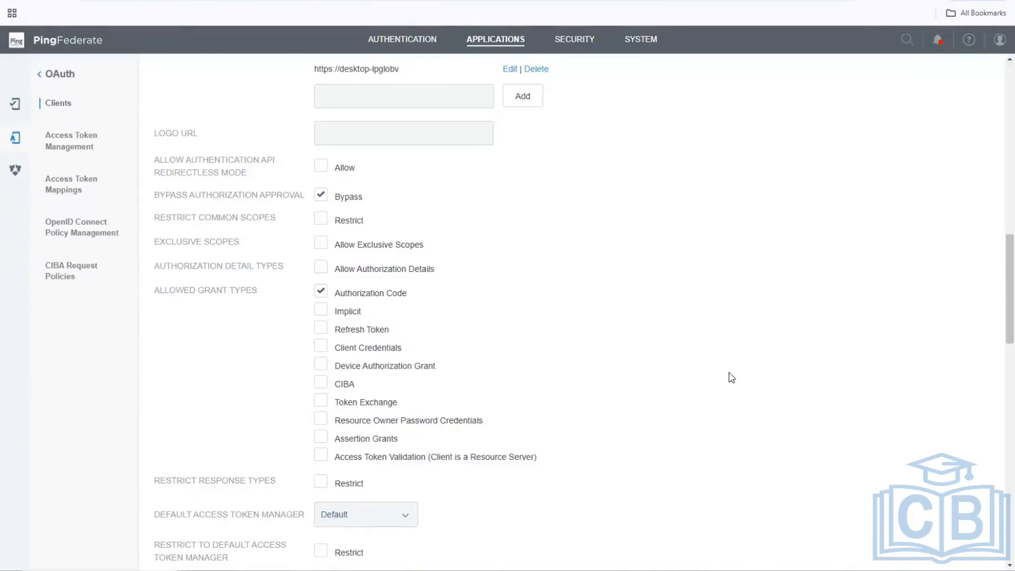
pyautogui.scroll(-2, 730, 370)
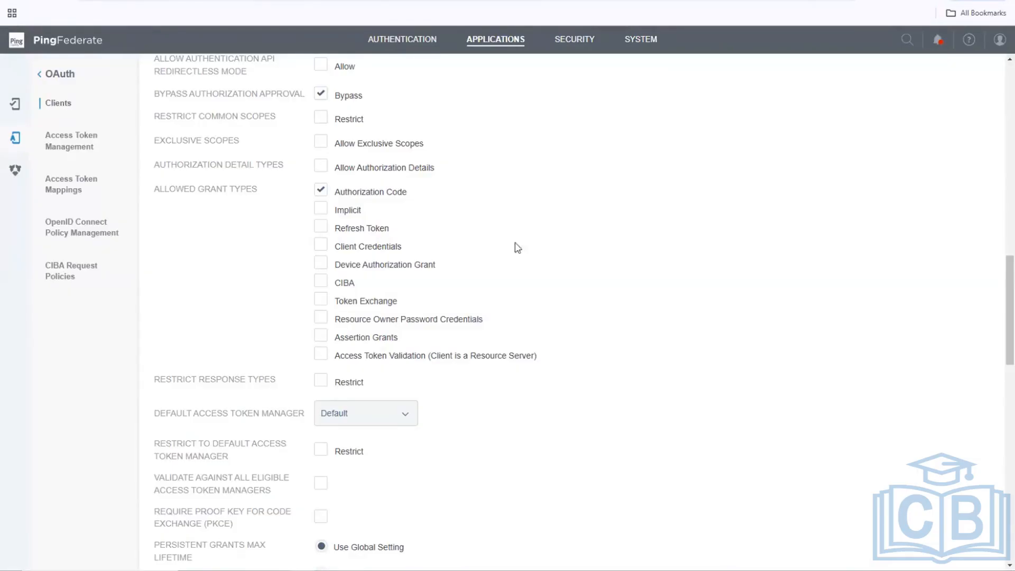
# Scroll through the PA_App_Client form to confirm Bypass and Authorization Code are checked.
pyautogui.scroll(10, 582, 257)
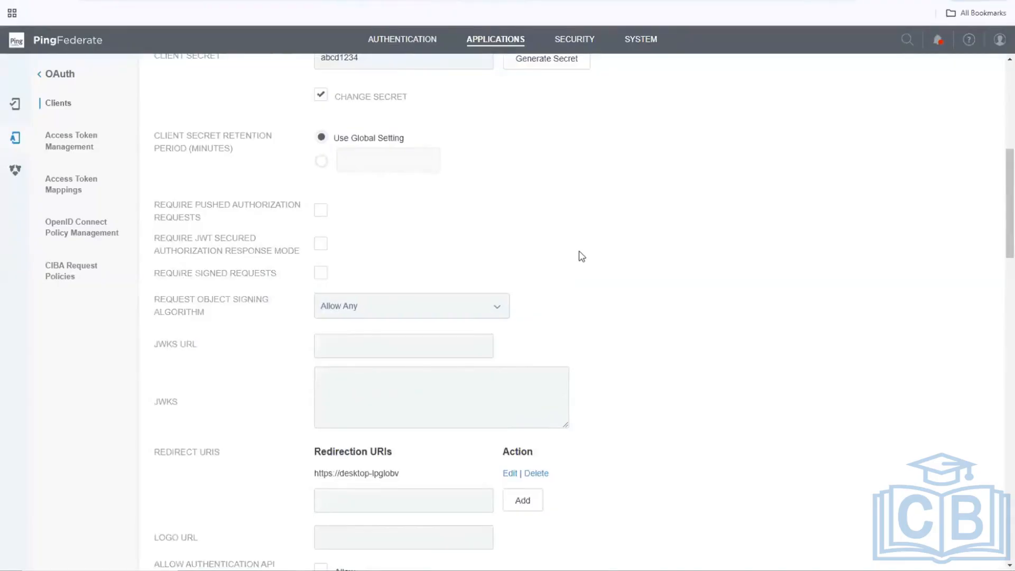
pyautogui.scroll(4, 581, 256)
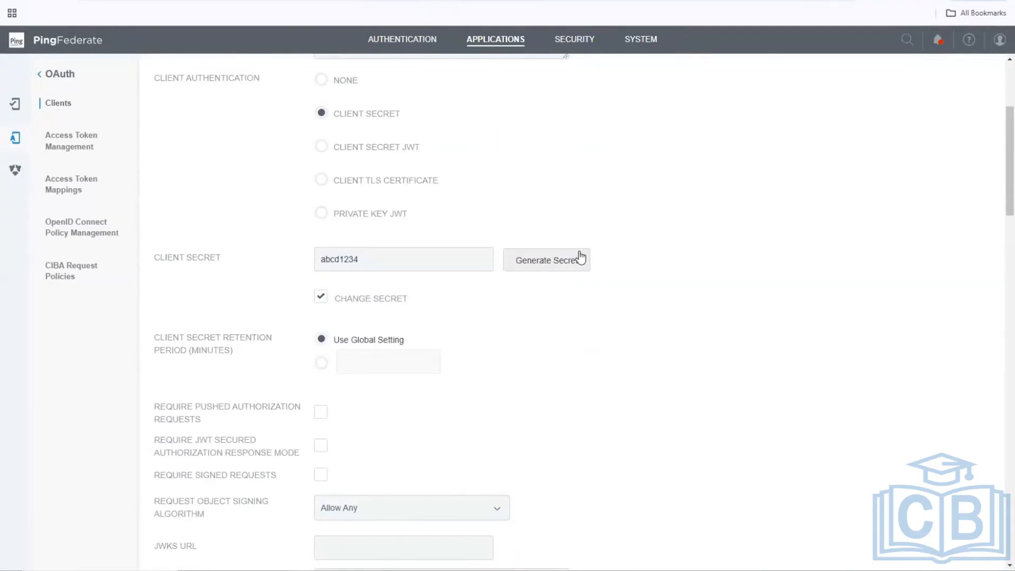
pyautogui.scroll(2, 582, 256)
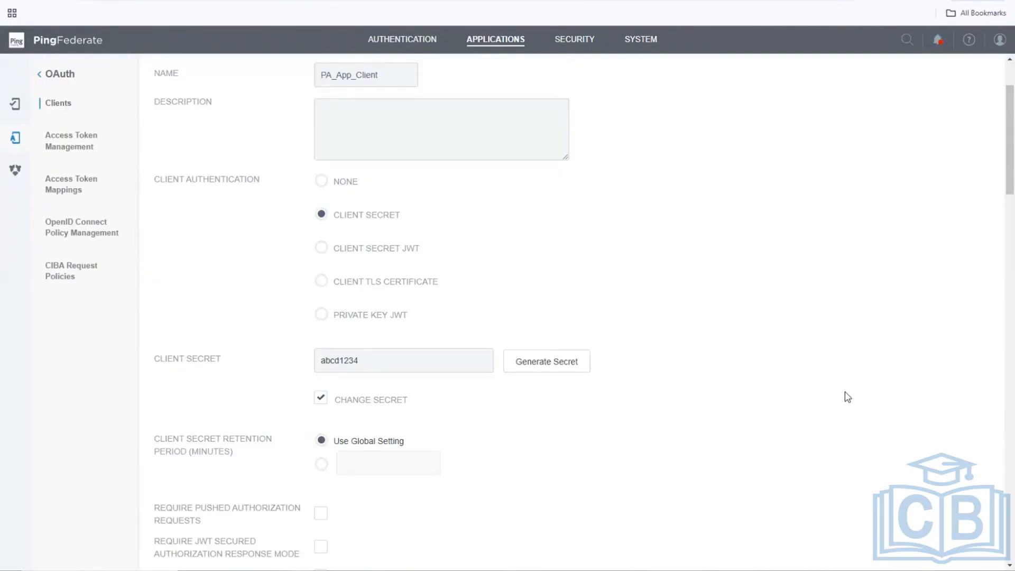
pyautogui.scroll(-10, 733, 375)
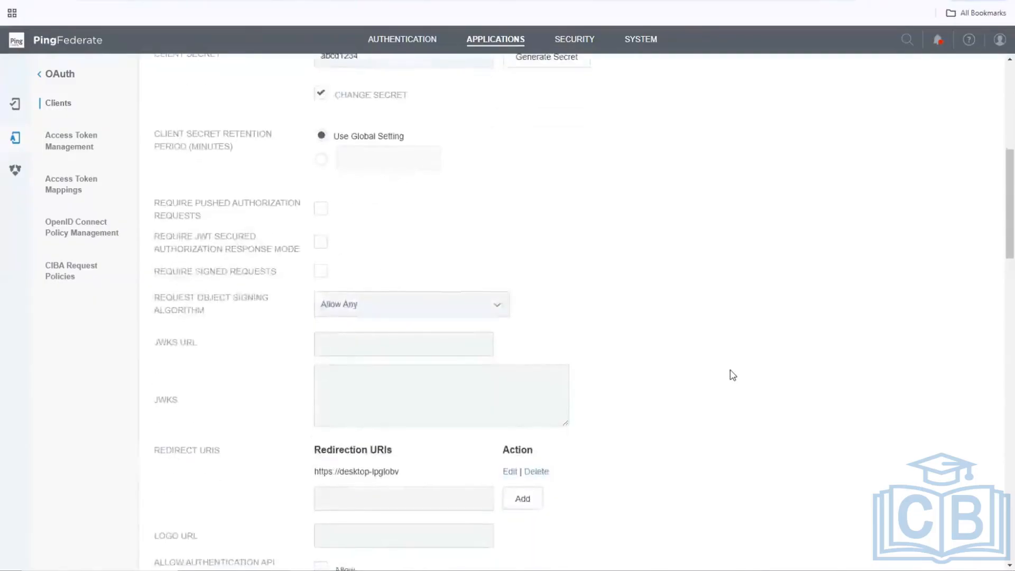
pyautogui.scroll(-4, 733, 375)
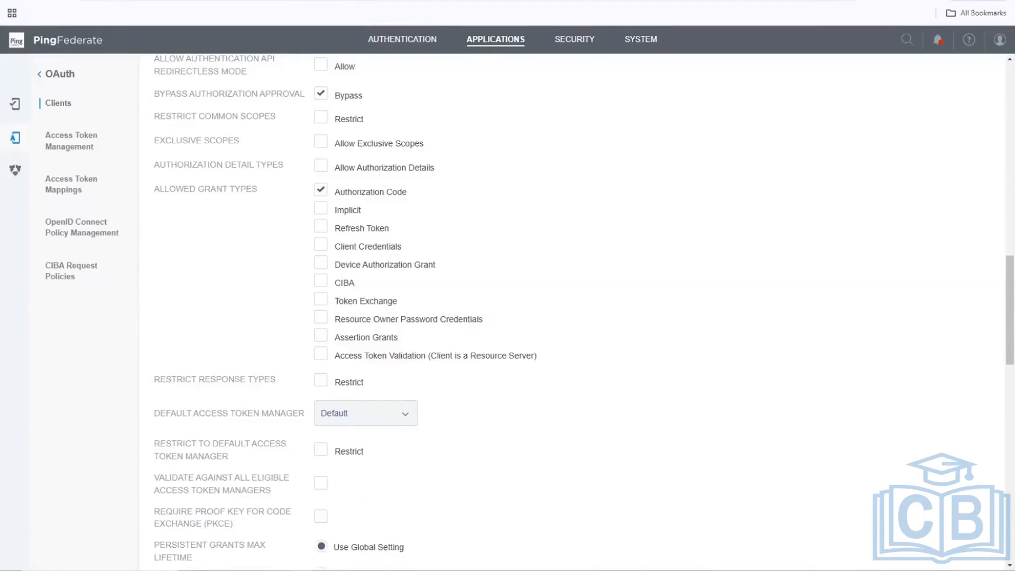
pyautogui.click(286, 570)
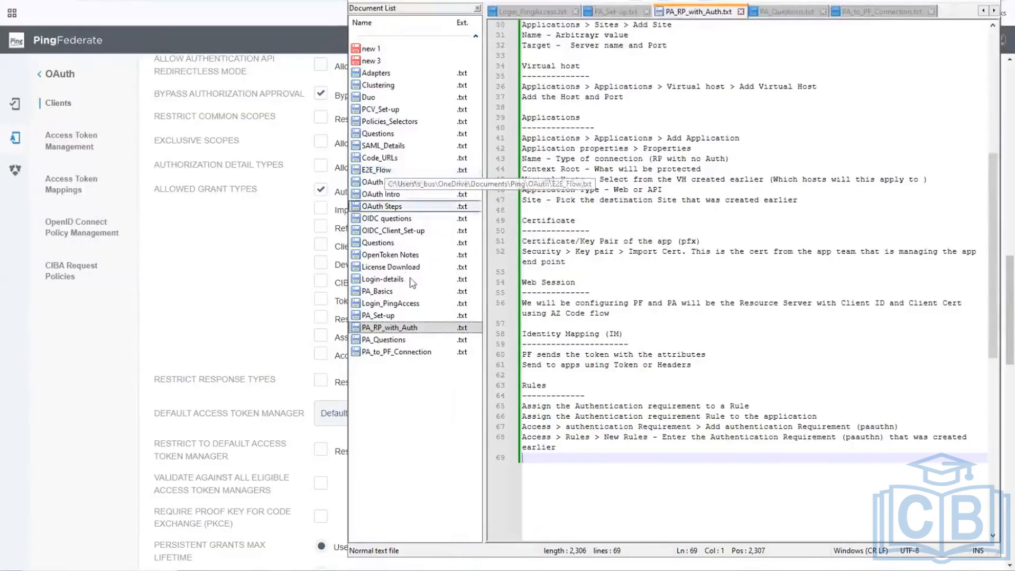
pyautogui.click(411, 195)
pyautogui.scroll(-13, 580, 257)
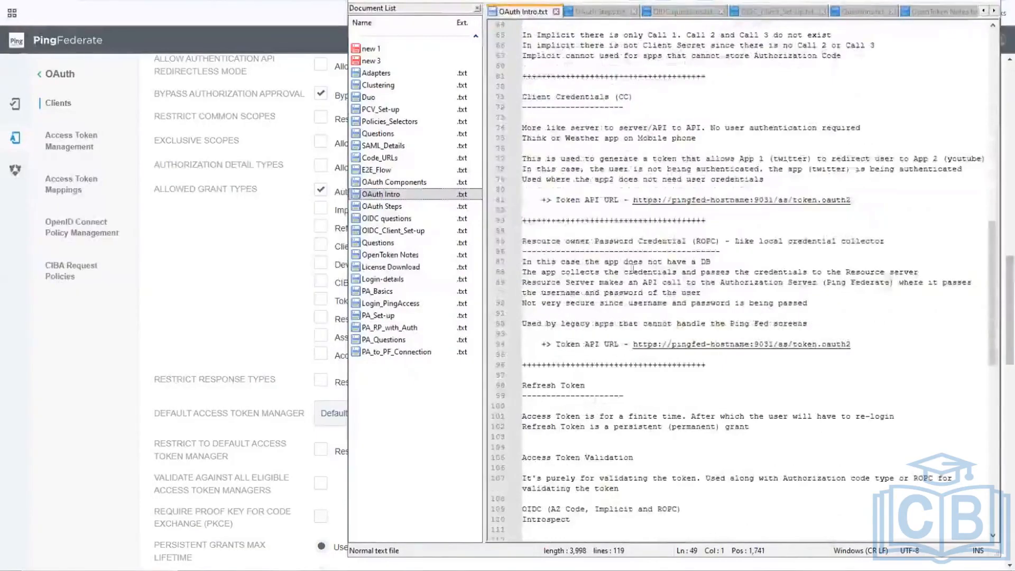
pyautogui.scroll(-5, 631, 269)
pyautogui.scroll(13, 631, 270)
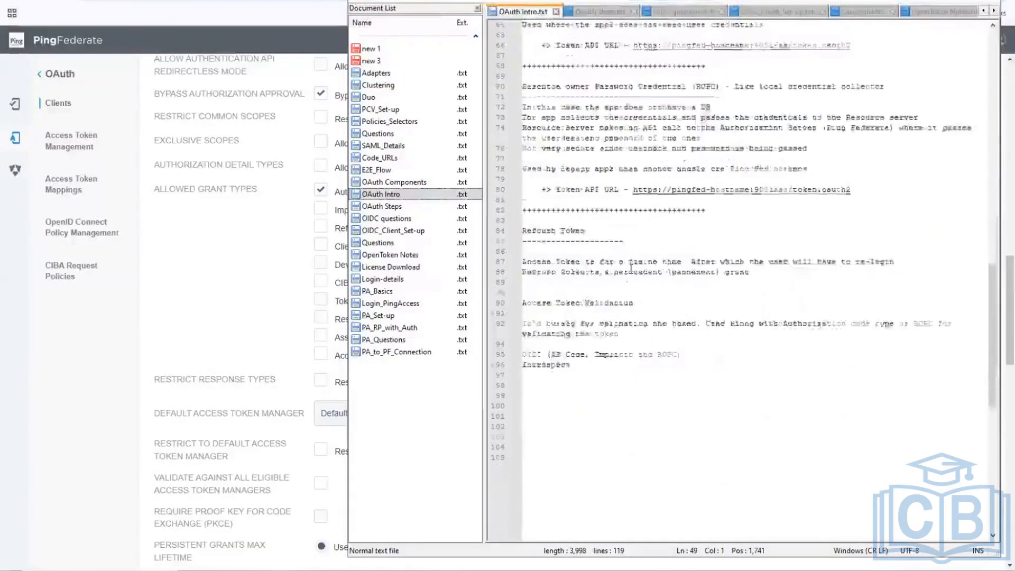
pyautogui.scroll(7, 631, 269)
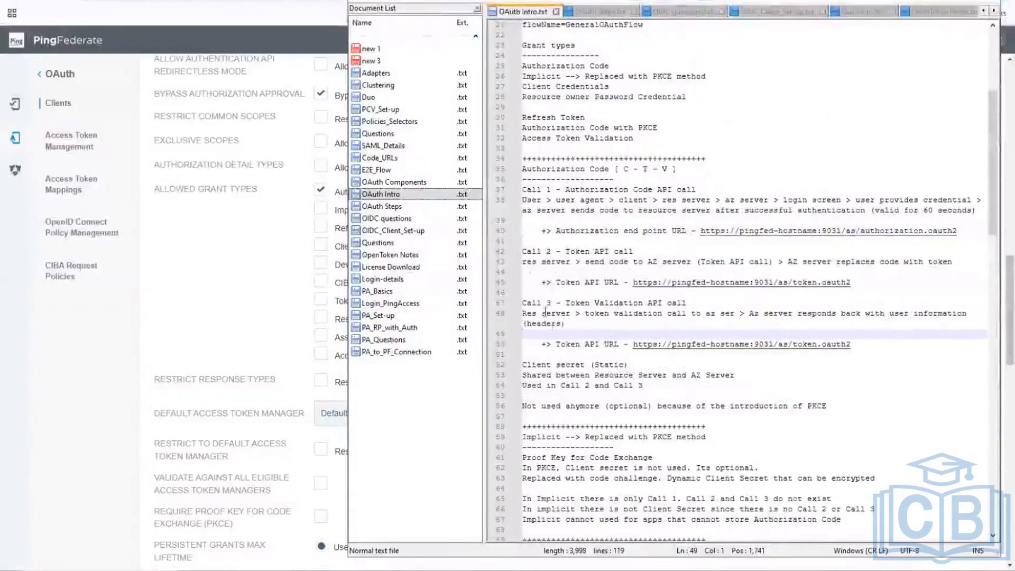
pyautogui.moveTo(565, 303); pyautogui.dragTo(692, 305)
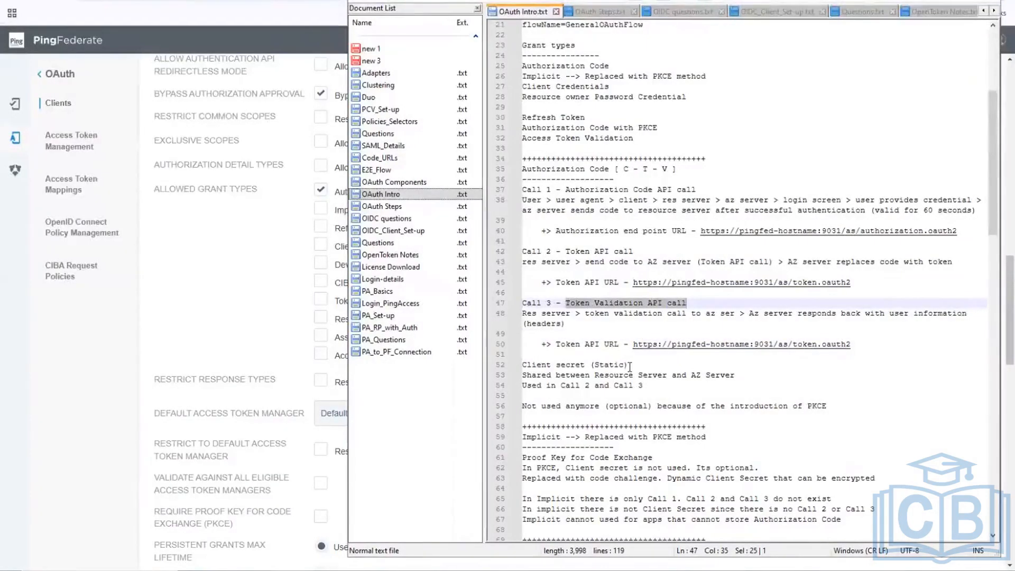
pyautogui.click(194, 305)
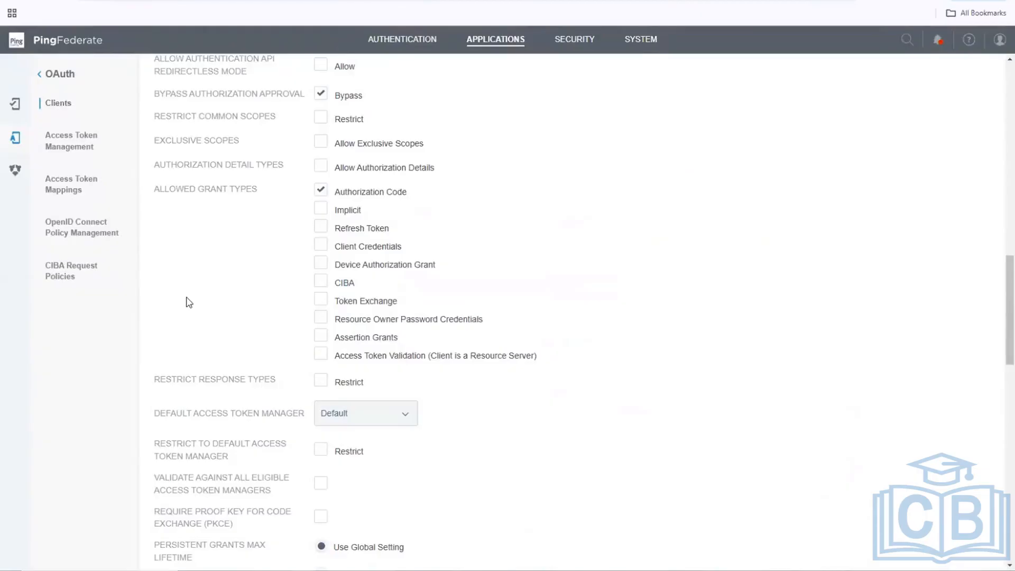
# Change PA_App_Client's default access token manager from Default to JWT.
pyautogui.scroll(-4, 189, 303)
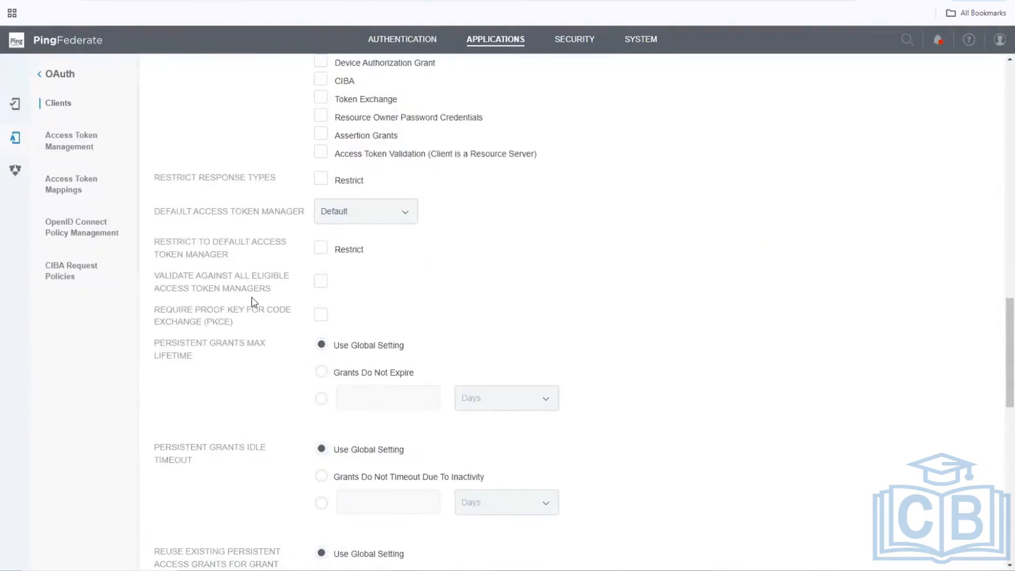
pyautogui.click(394, 216)
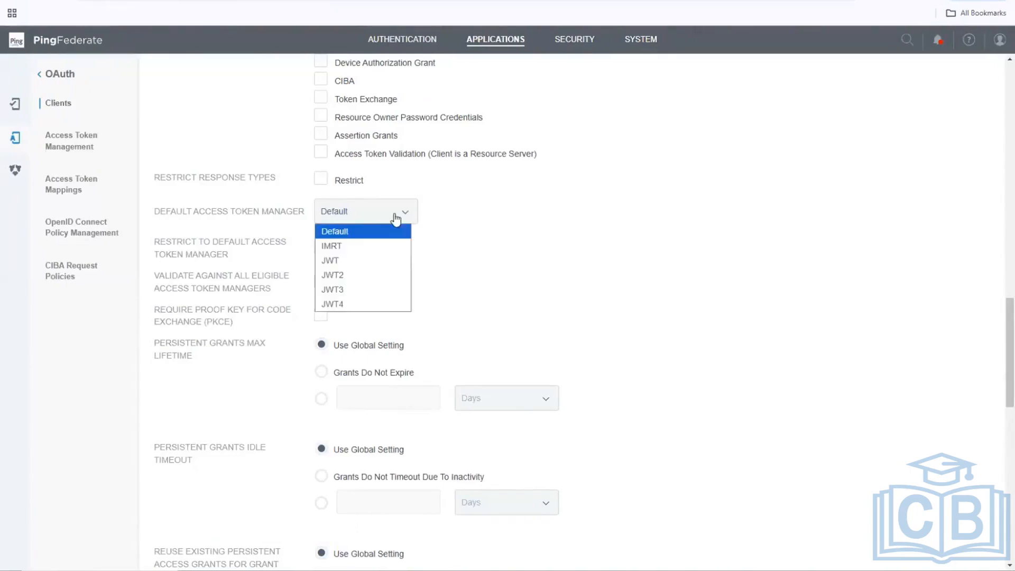
pyautogui.click(339, 261)
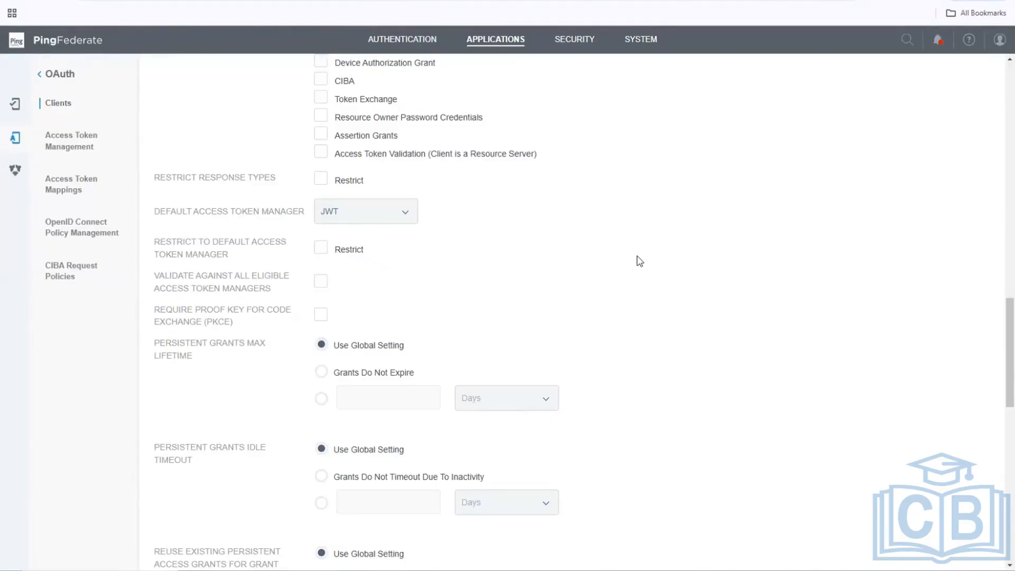
# Leave the ID Token Signing Algorithm at Default and choose the OIDCJWT (OIDCJWT) OpenID Connect policy.
pyautogui.scroll(-6, 640, 261)
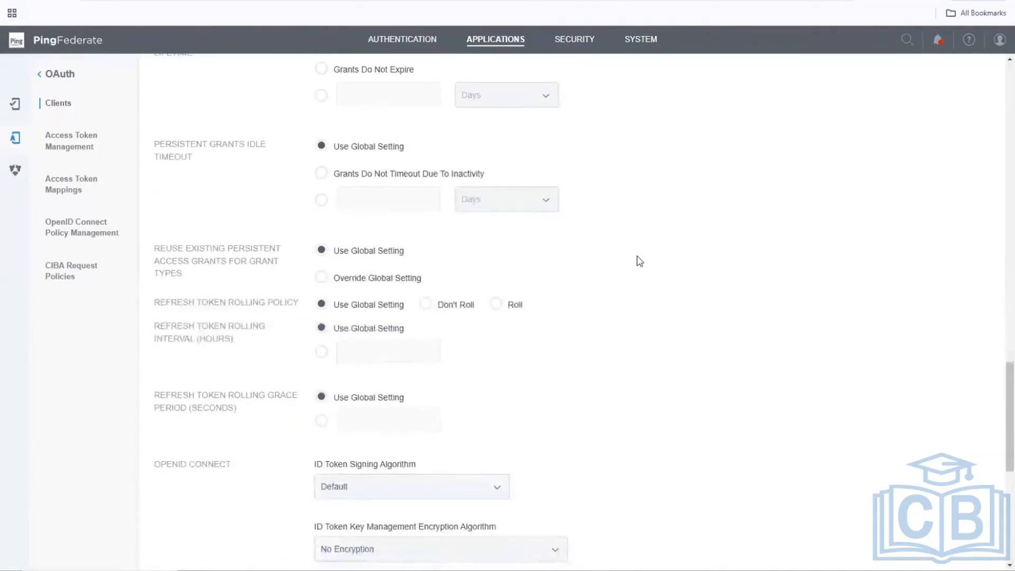
pyautogui.scroll(-4, 640, 261)
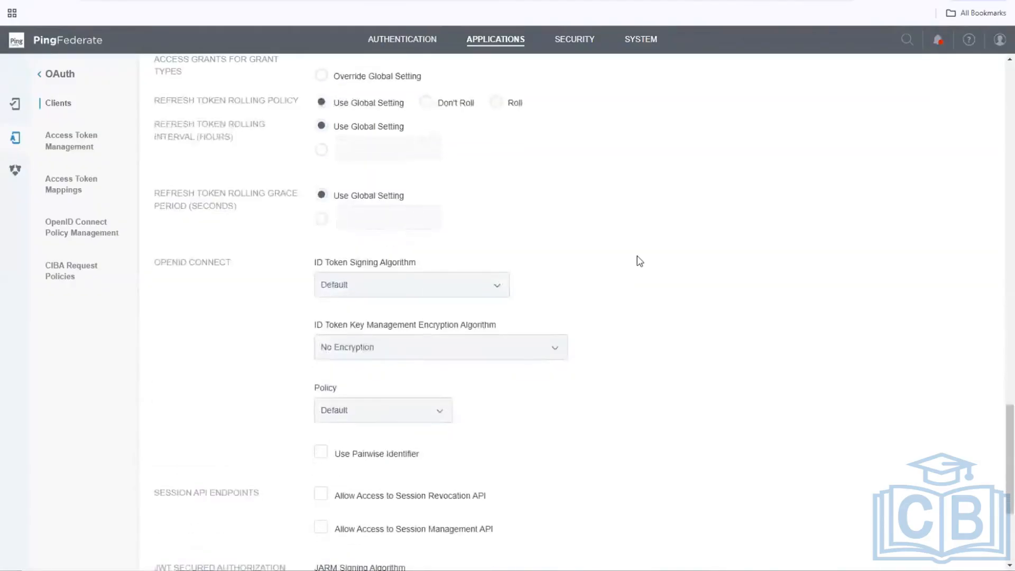
pyautogui.scroll(-2, 640, 260)
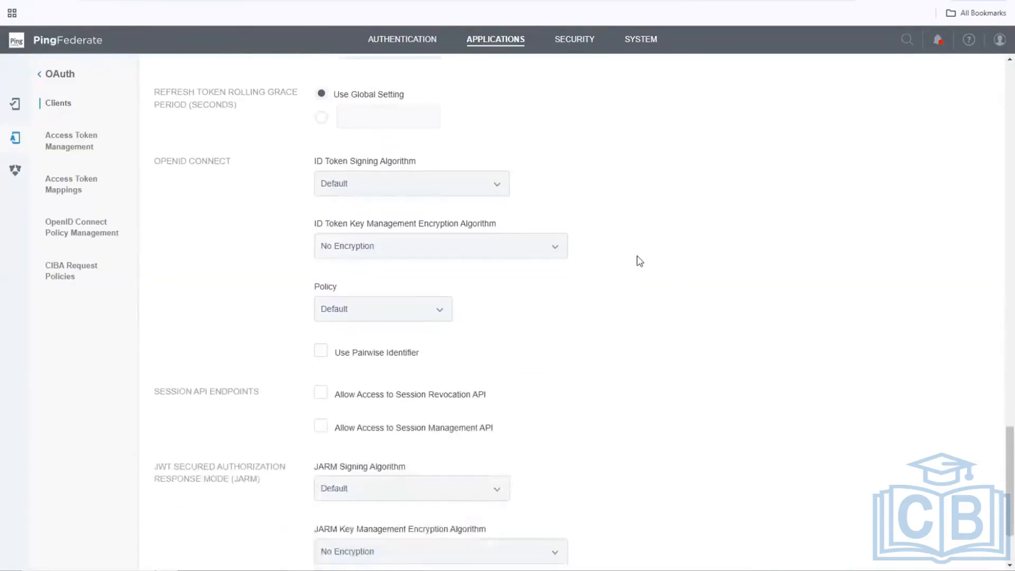
pyautogui.click(382, 184)
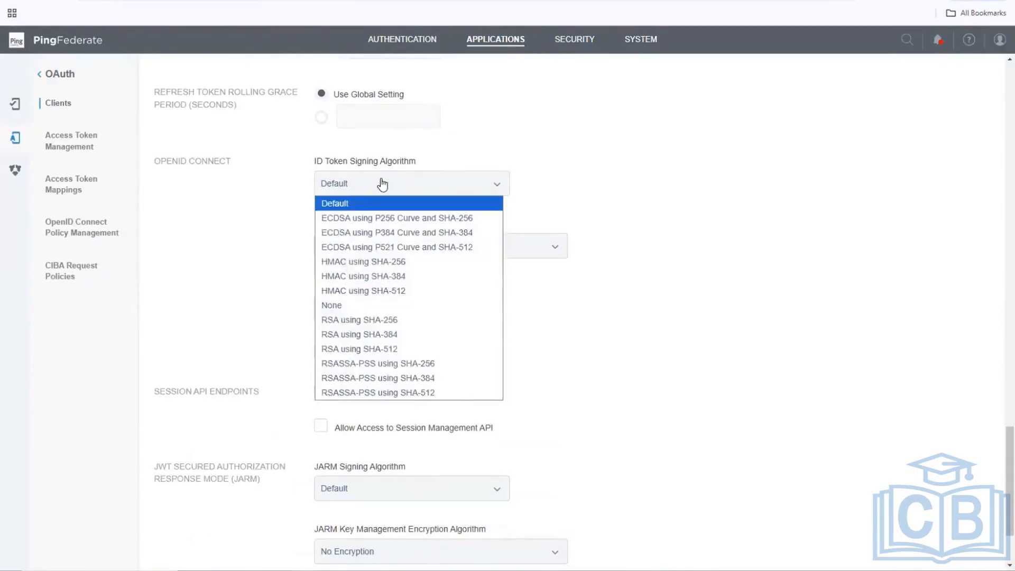
pyautogui.click(382, 184)
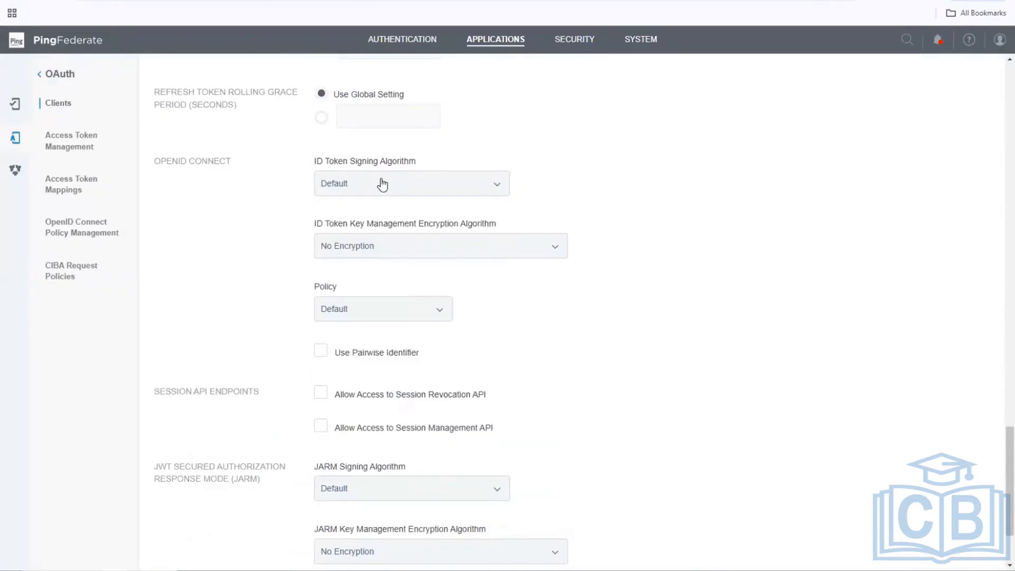
pyautogui.scroll(2, 382, 184)
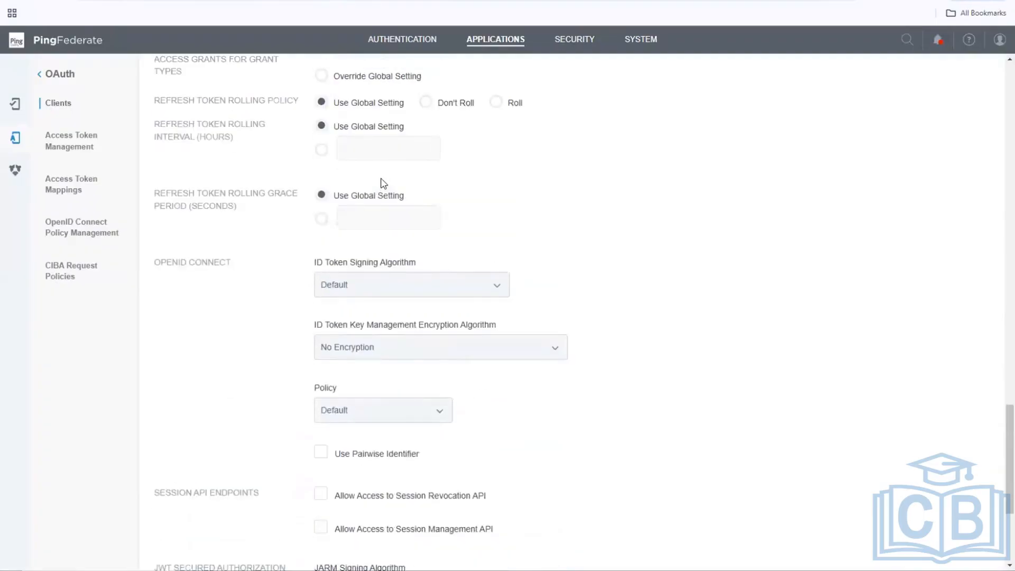
pyautogui.scroll(-2, 384, 183)
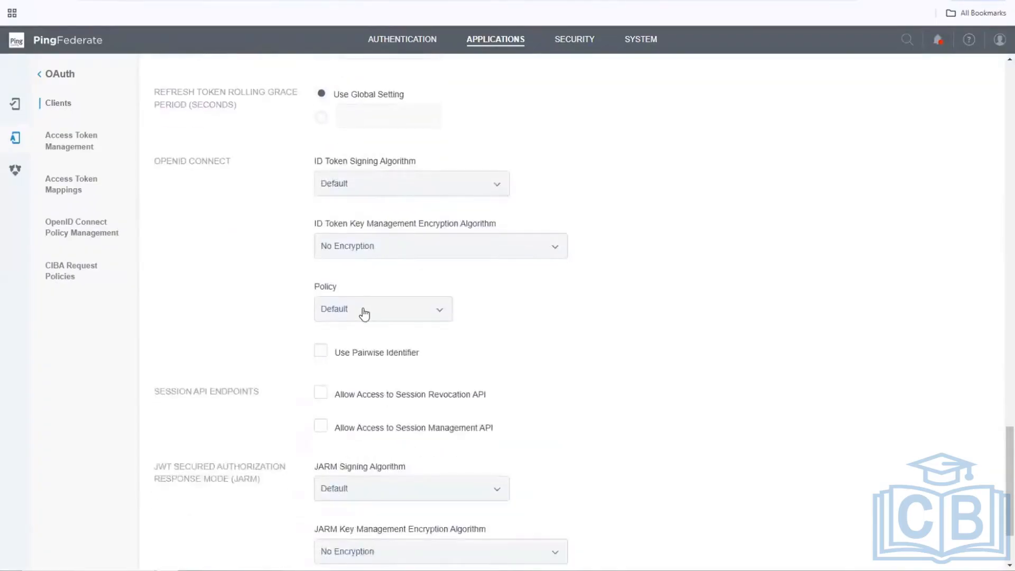
pyautogui.click(364, 312)
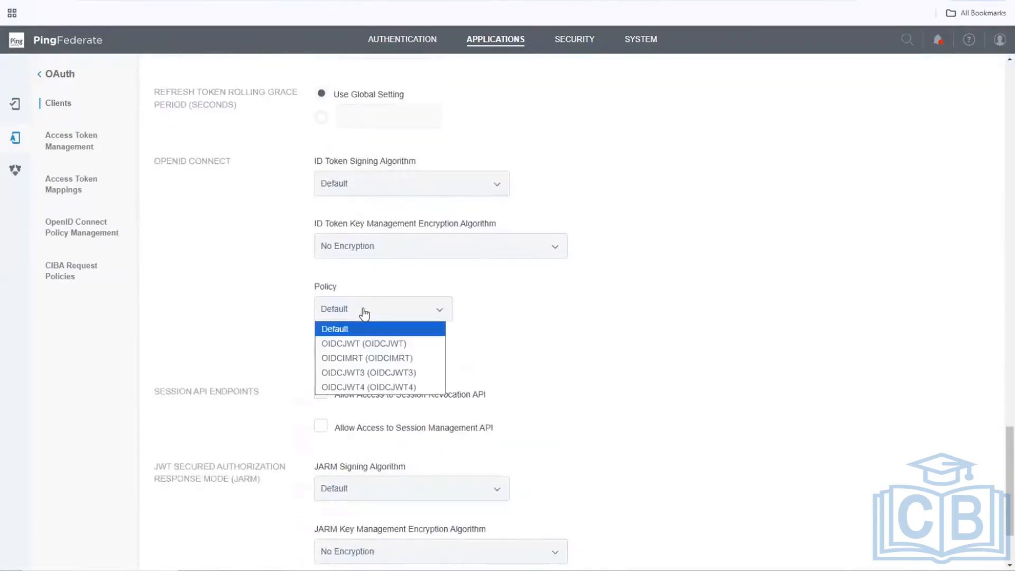
pyautogui.click(358, 345)
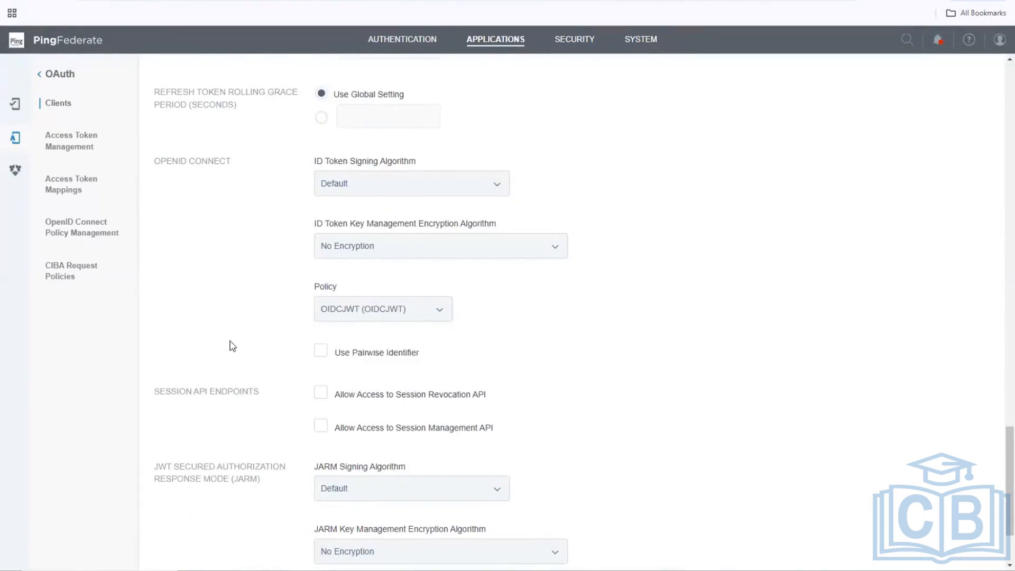
pyautogui.scroll(-2, 232, 347)
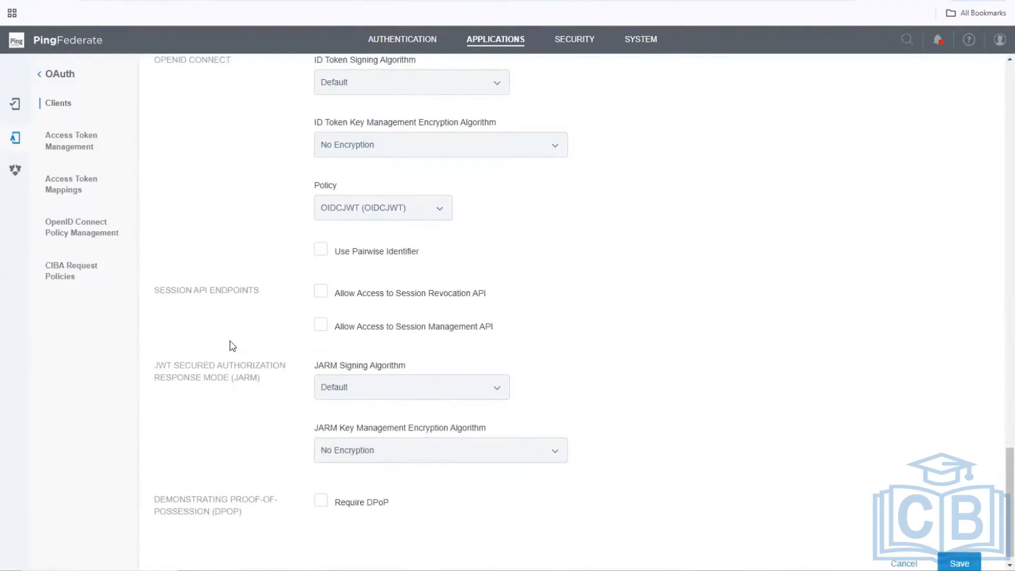
# Save PA_App_Client, then return via OAuth and move through the Authentication and Applications areas.
pyautogui.scroll(-1, 231, 347)
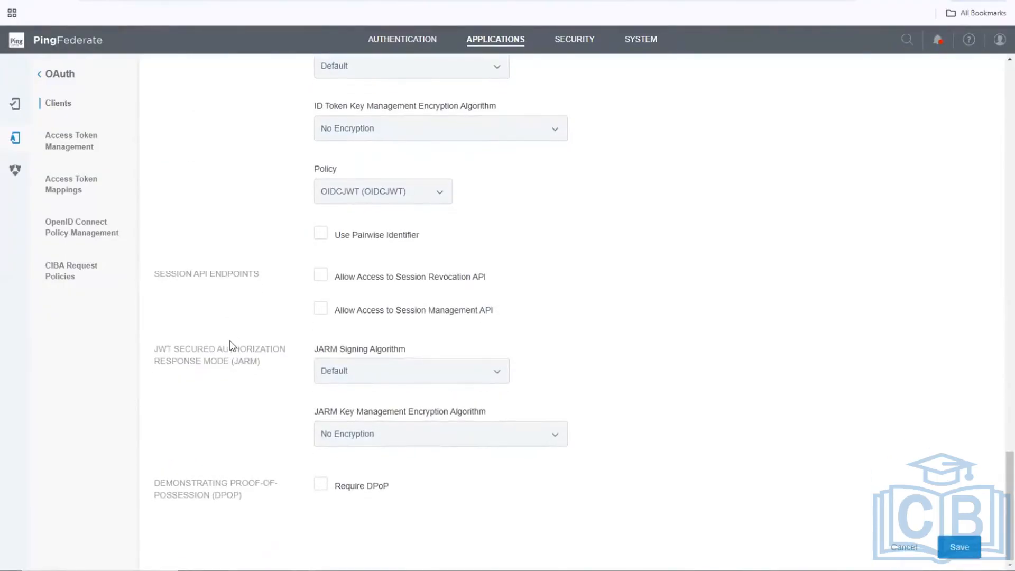
pyautogui.click(960, 545)
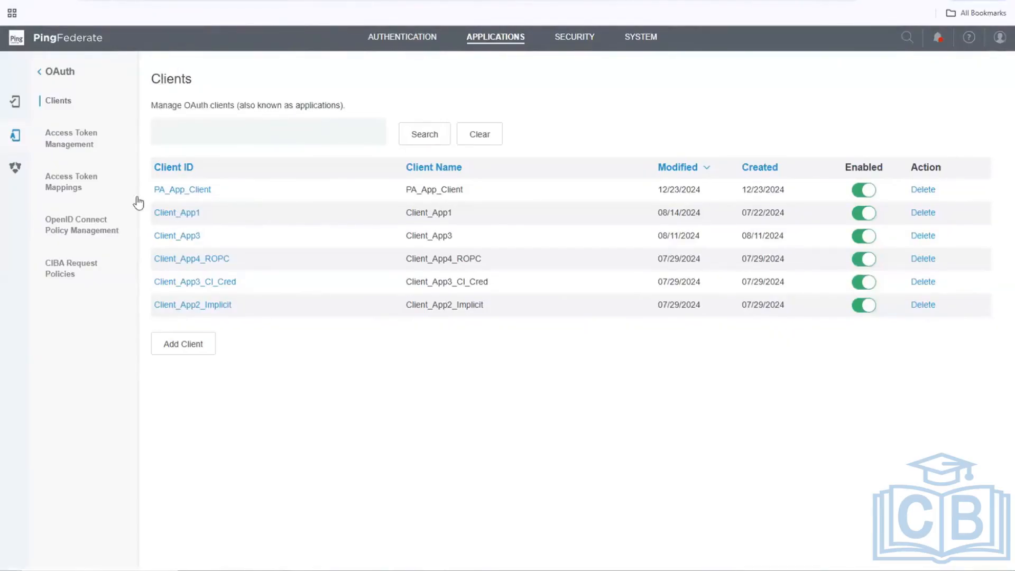
pyautogui.click(40, 71)
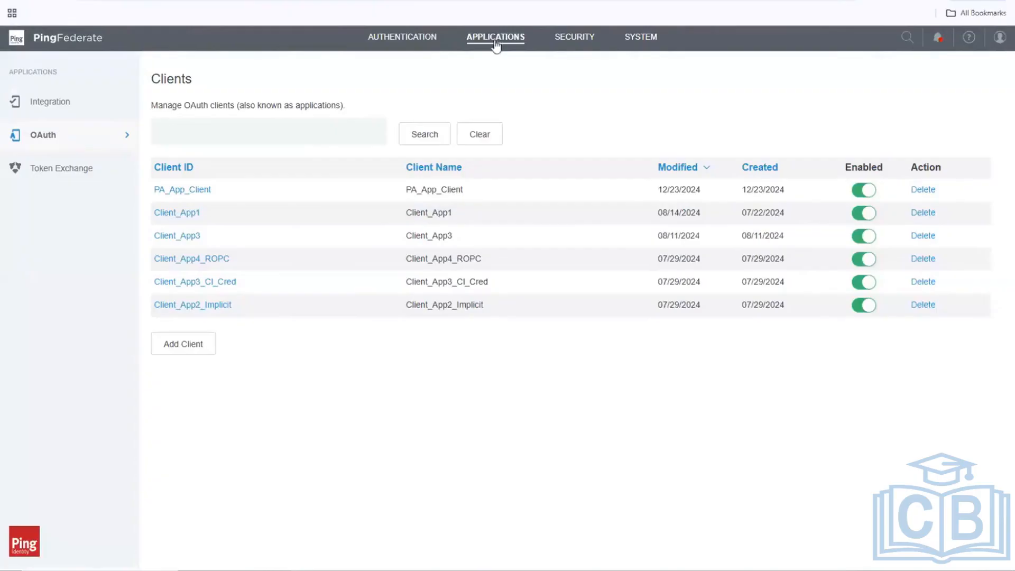
pyautogui.click(408, 37)
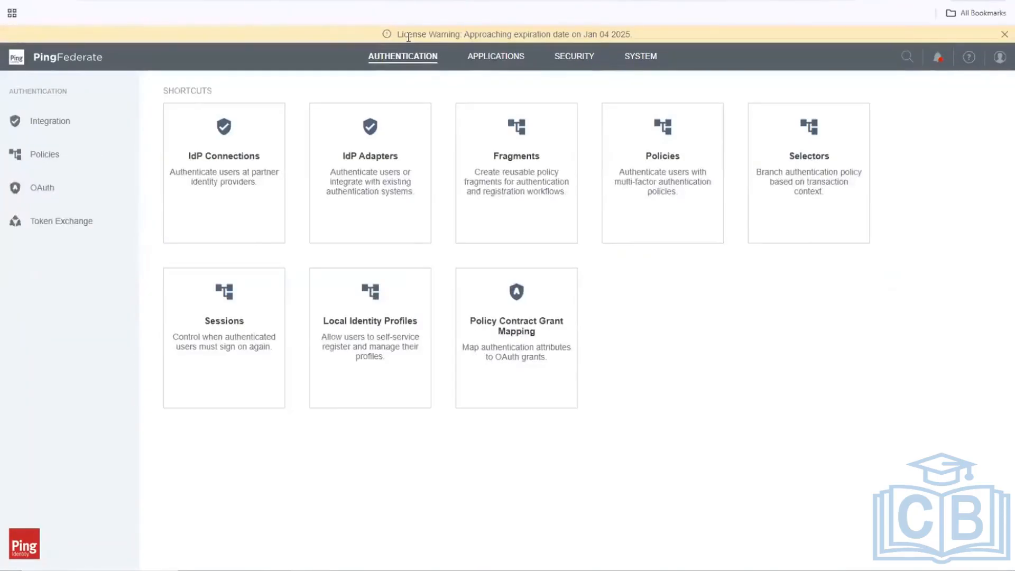
pyautogui.click(494, 57)
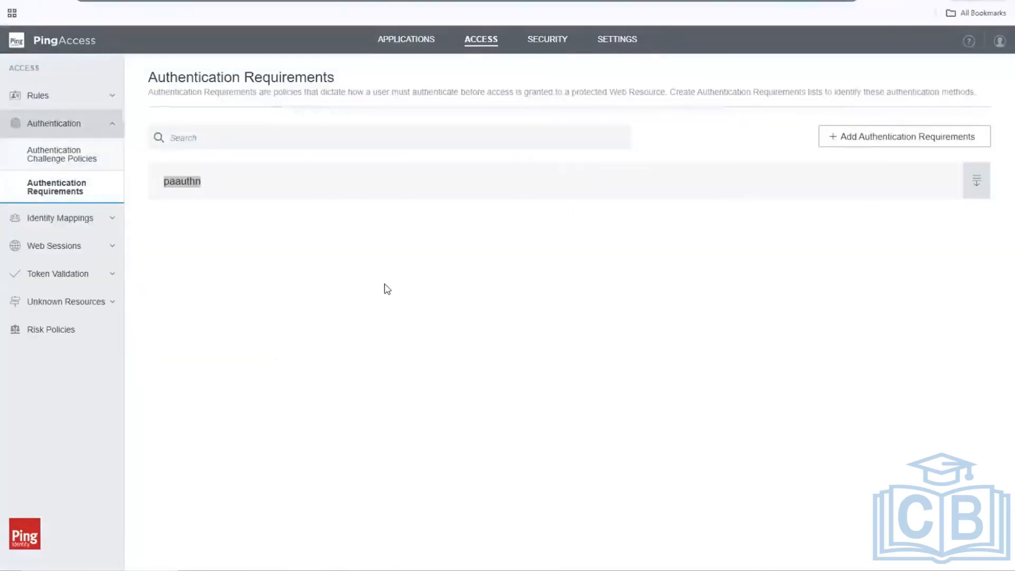
# Open the empty Web Sessions list and start a new web session.
pyautogui.click(385, 285)
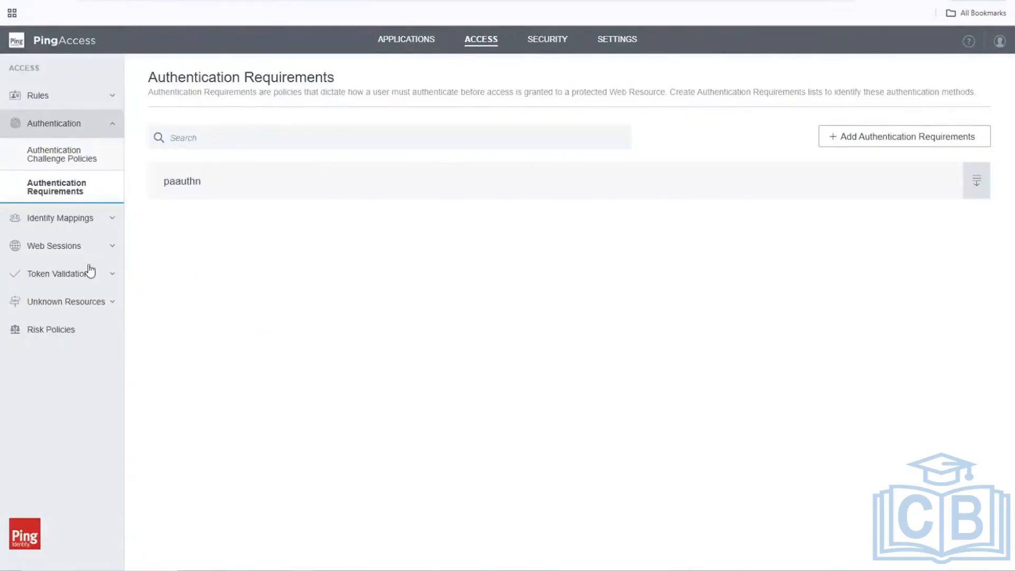
pyautogui.click(74, 254)
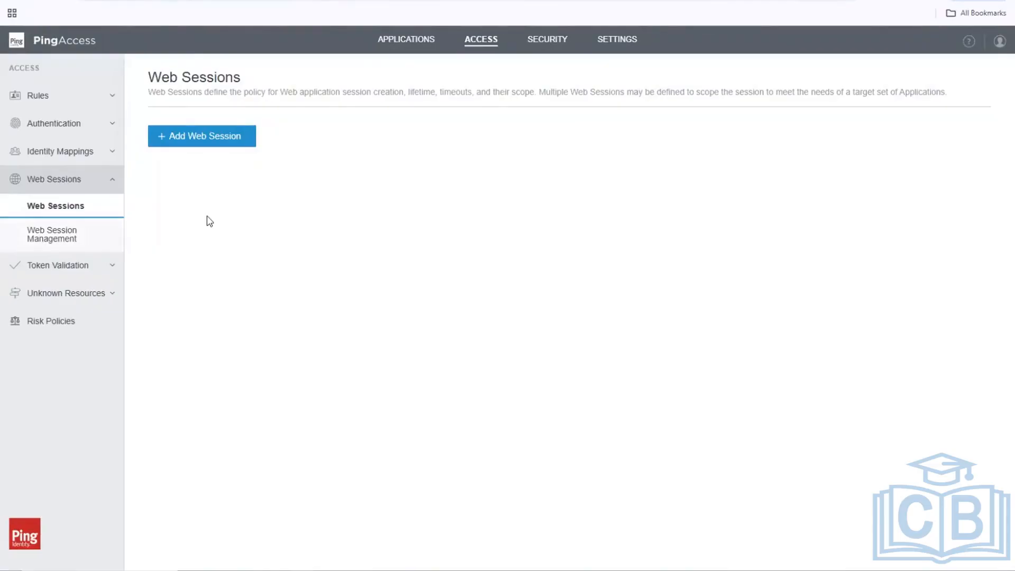
pyautogui.click(206, 137)
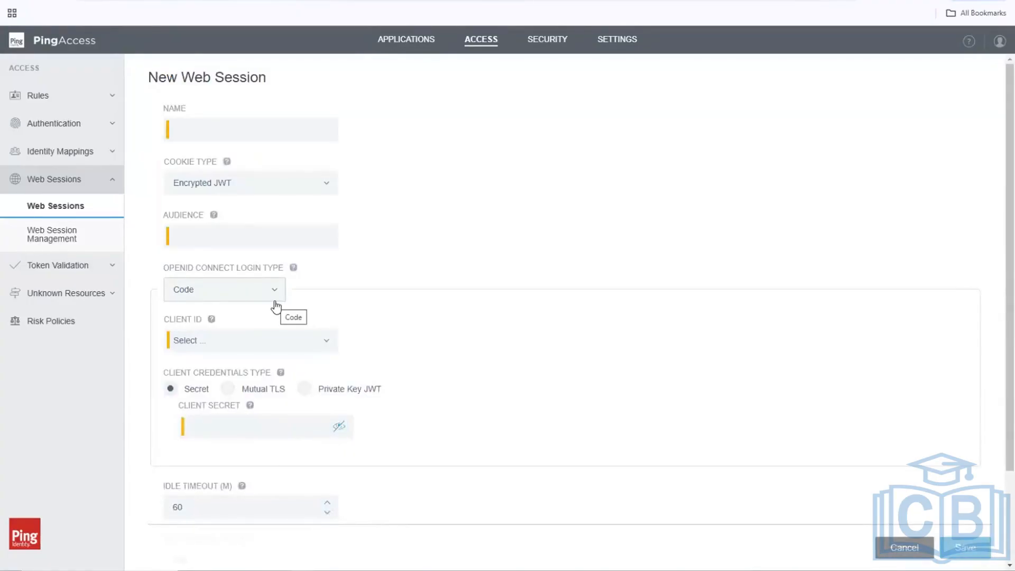
# Name the web session PF_App_WS and paste the same value into Audience.
pyautogui.click(224, 129)
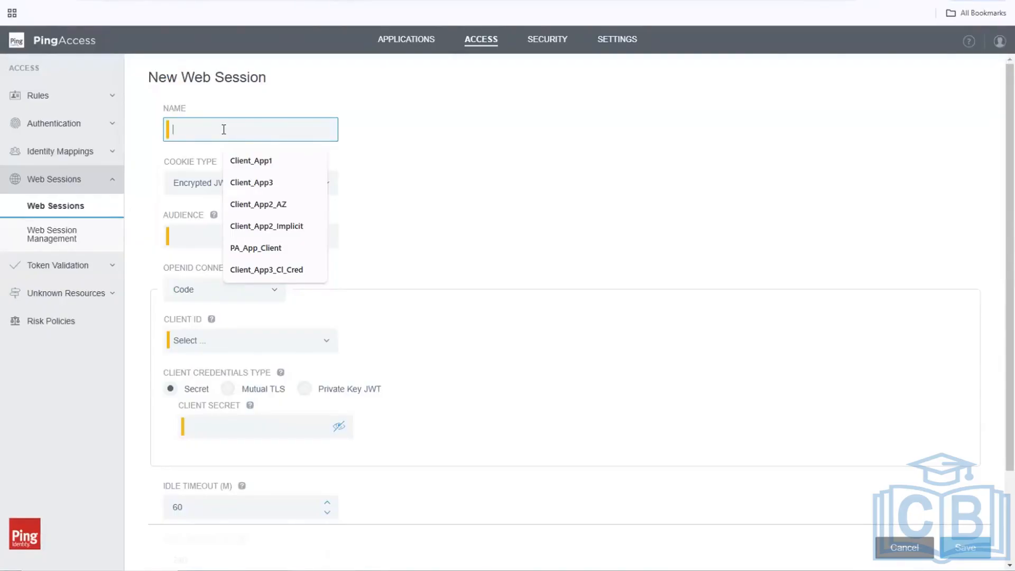
pyautogui.write('PF')
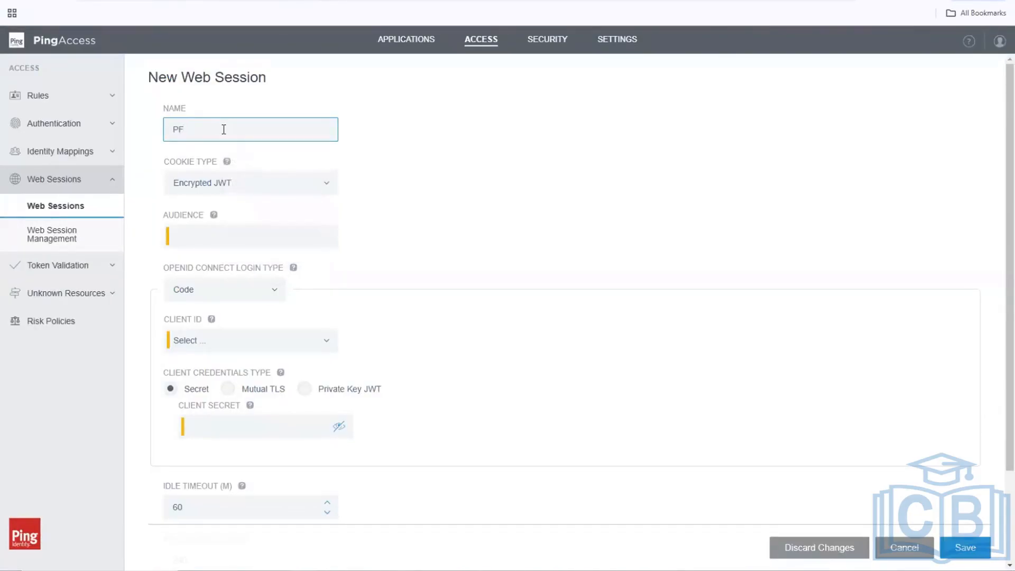
pyautogui.write('_App_WS')
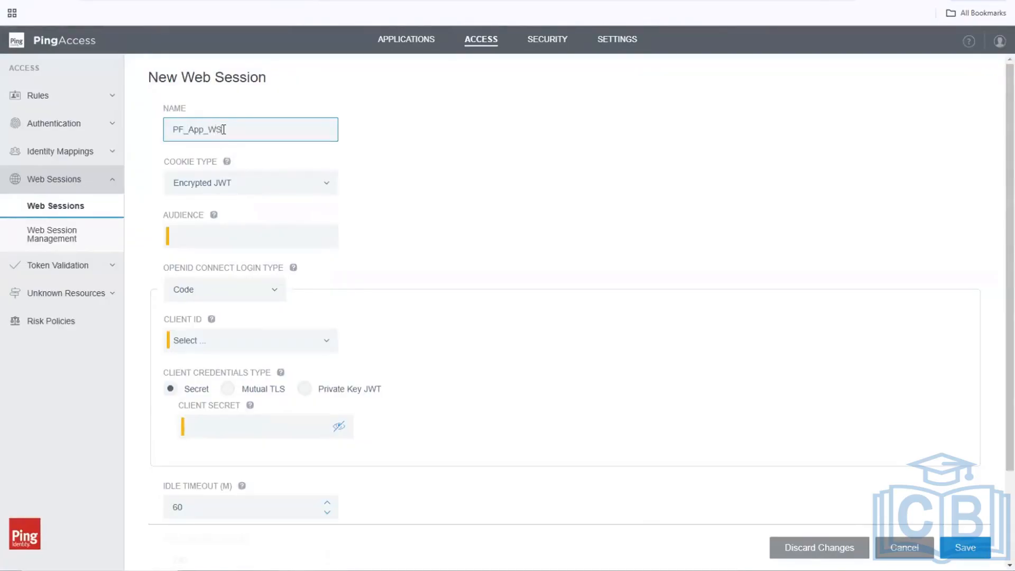
pyautogui.click(249, 238)
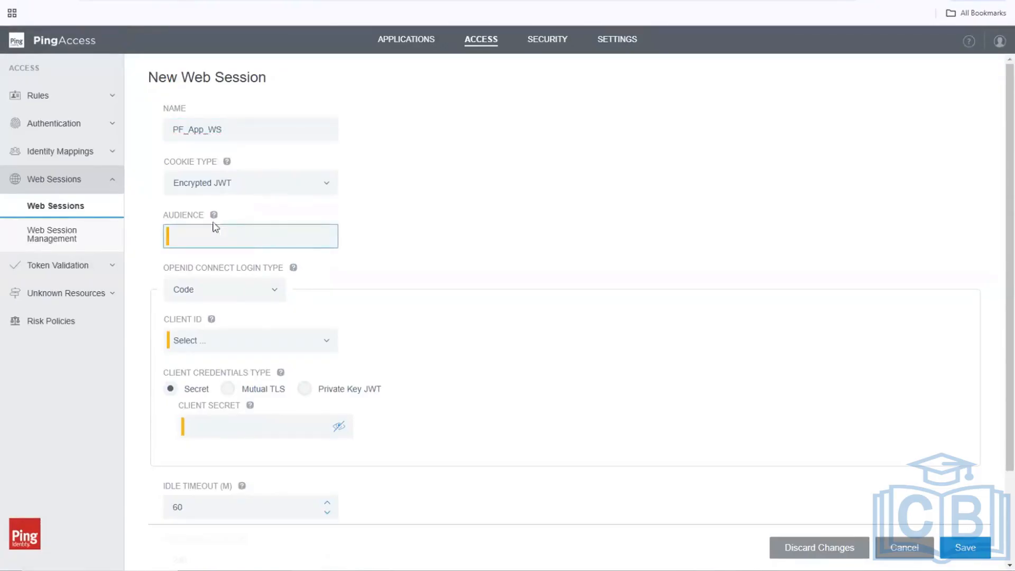
pyautogui.moveTo(215, 218)
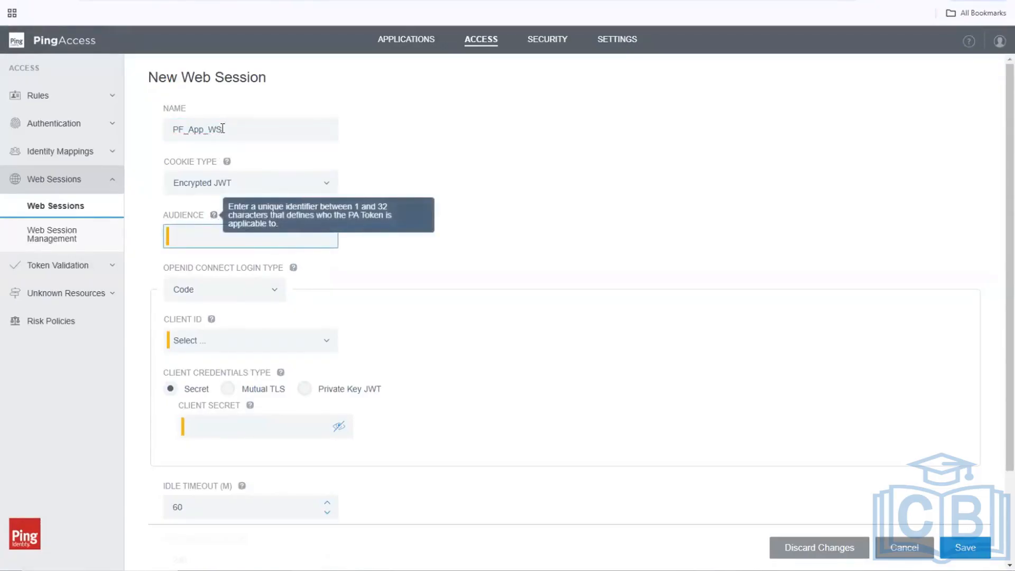
pyautogui.hotkey('shift', 'Tab')
pyautogui.hotkey('ctrl', 'c')
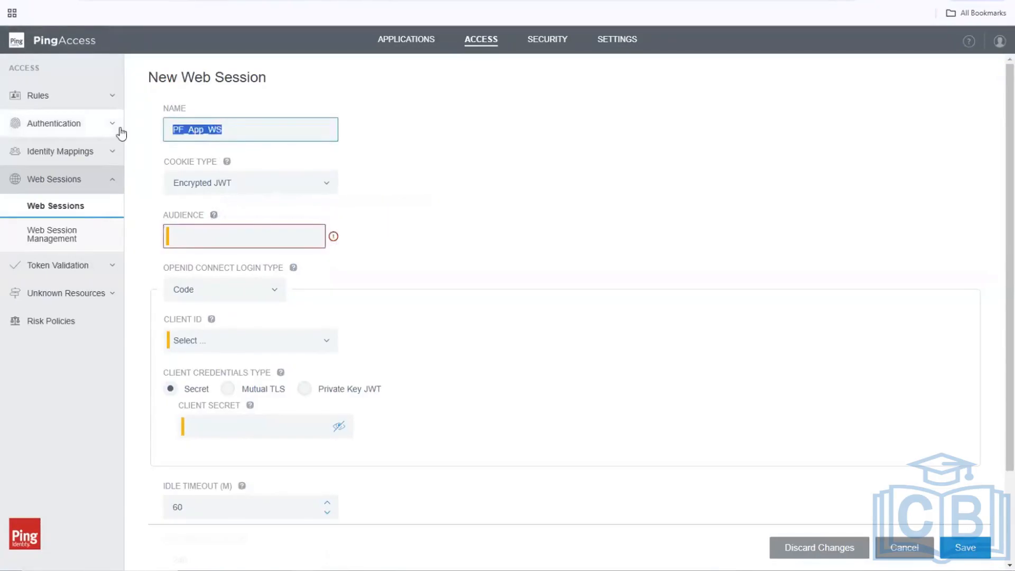
pyautogui.click(201, 238)
pyautogui.hotkey('ctrl', 'v')
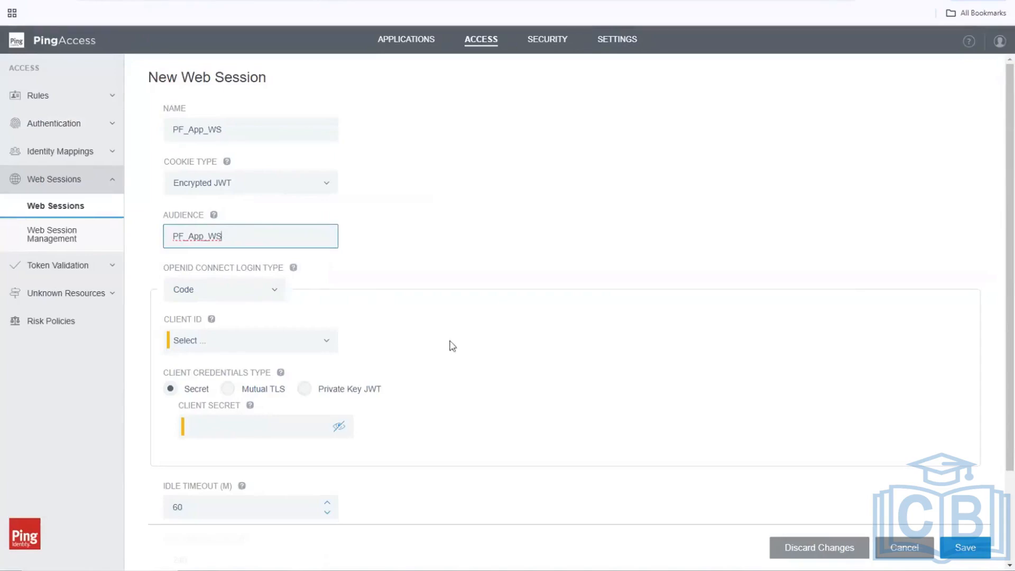
# Choose PA_App_Client from the Client ID dropdown.
pyautogui.click(326, 341)
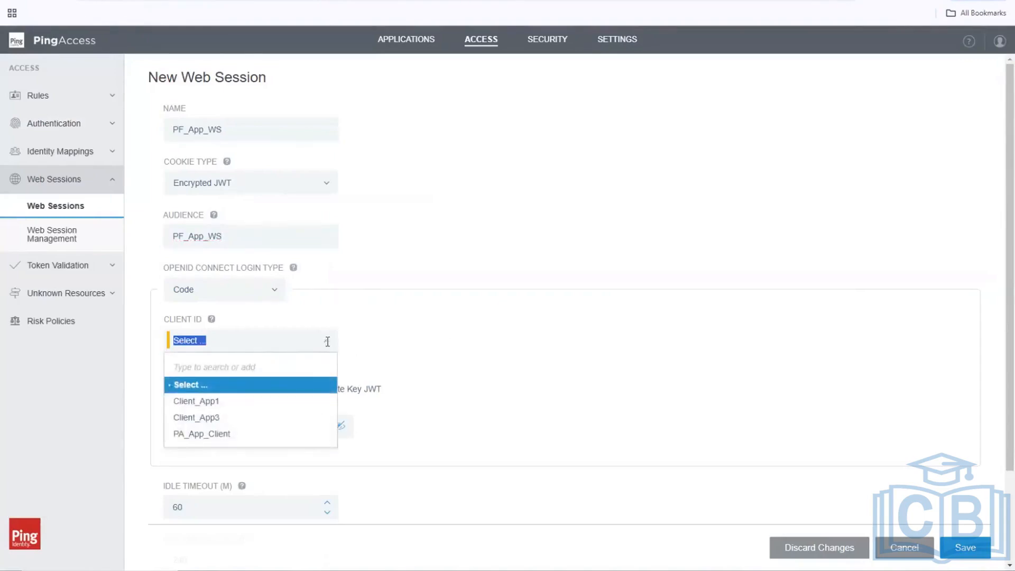
pyautogui.click(328, 347)
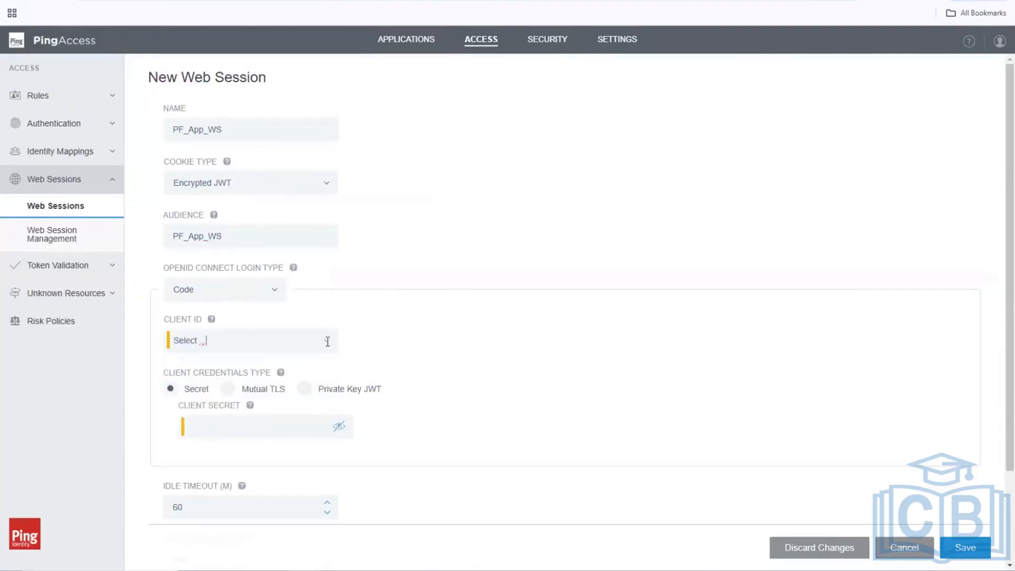
pyautogui.click(328, 342)
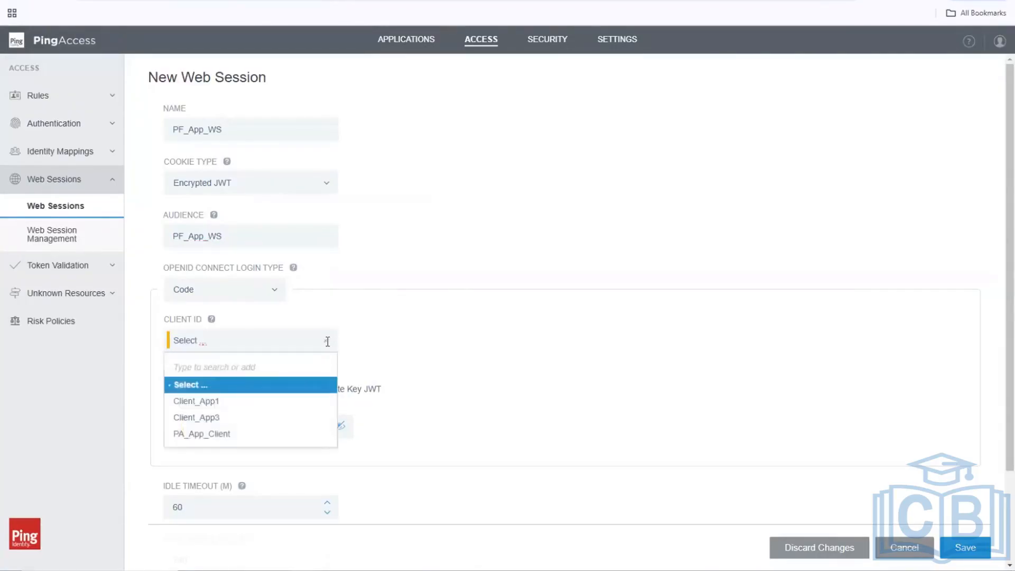
pyautogui.click(197, 438)
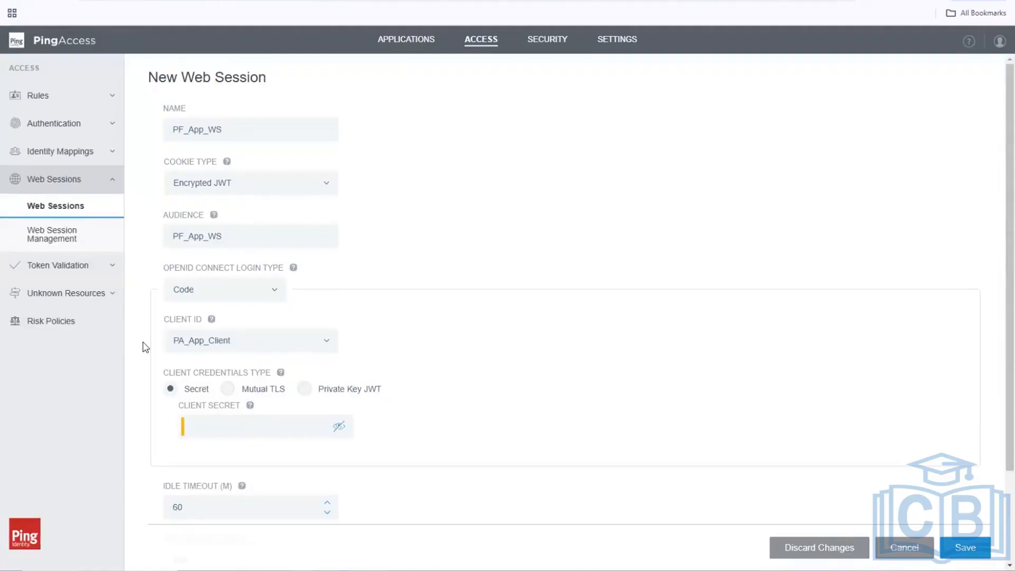
# Keep Client ID PA_App_Client, enter the client secret, and save the PF_App_WS web session.
pyautogui.click(329, 345)
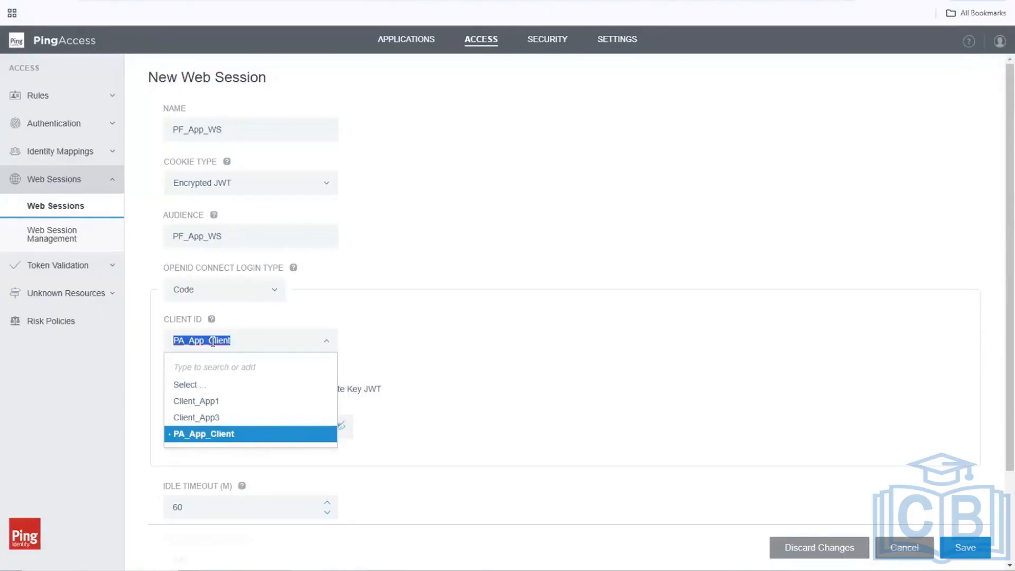
pyautogui.click(106, 395)
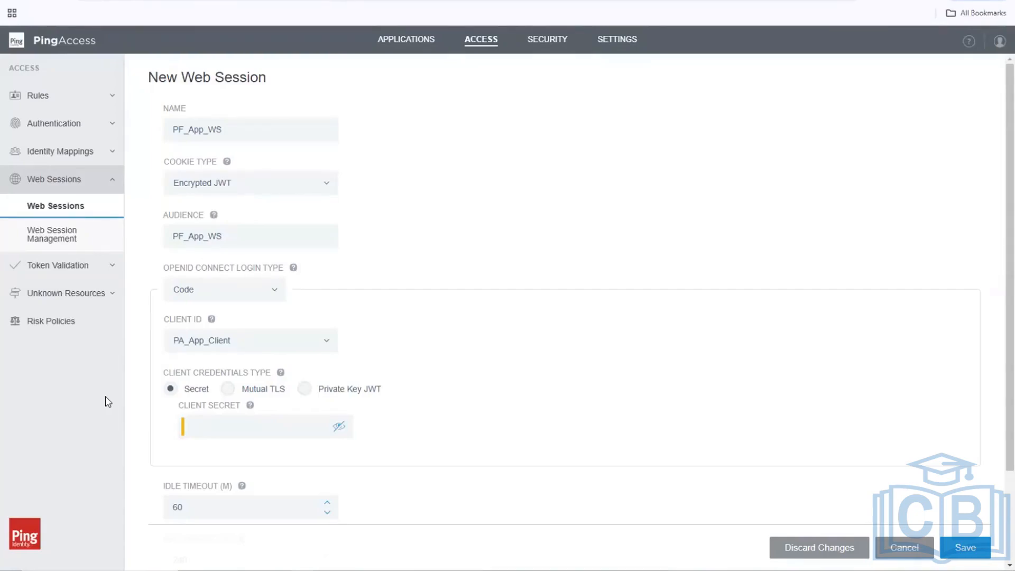
pyautogui.click(256, 423)
pyautogui.click(290, 423)
pyautogui.write('•••••••')
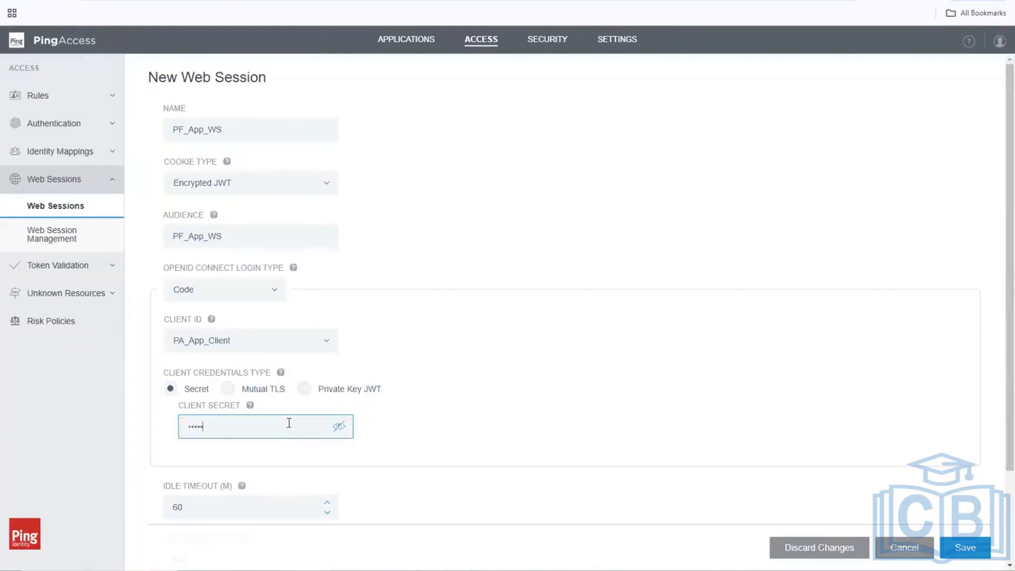
pyautogui.write('•')
pyautogui.click(732, 406)
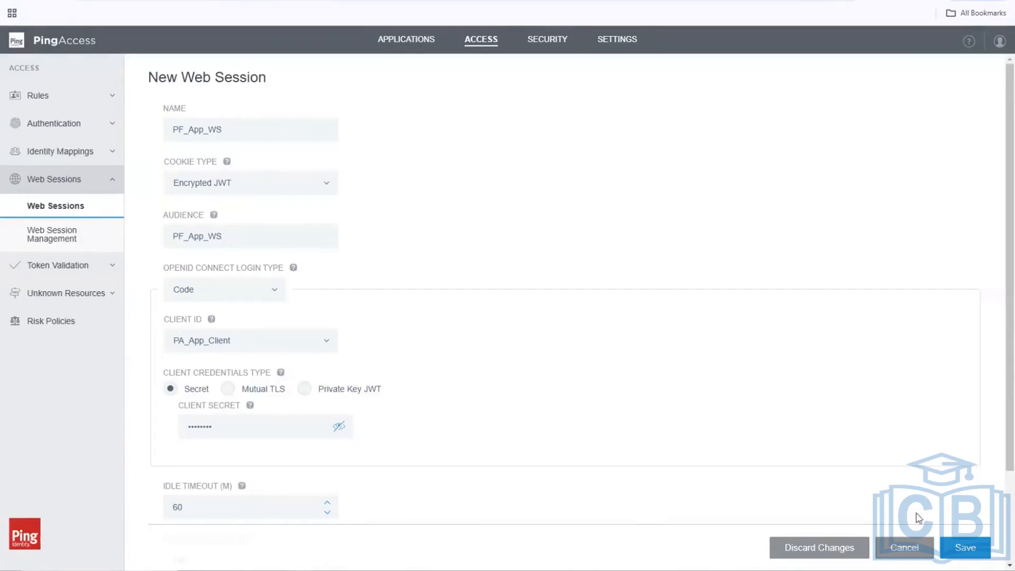
pyautogui.click(971, 552)
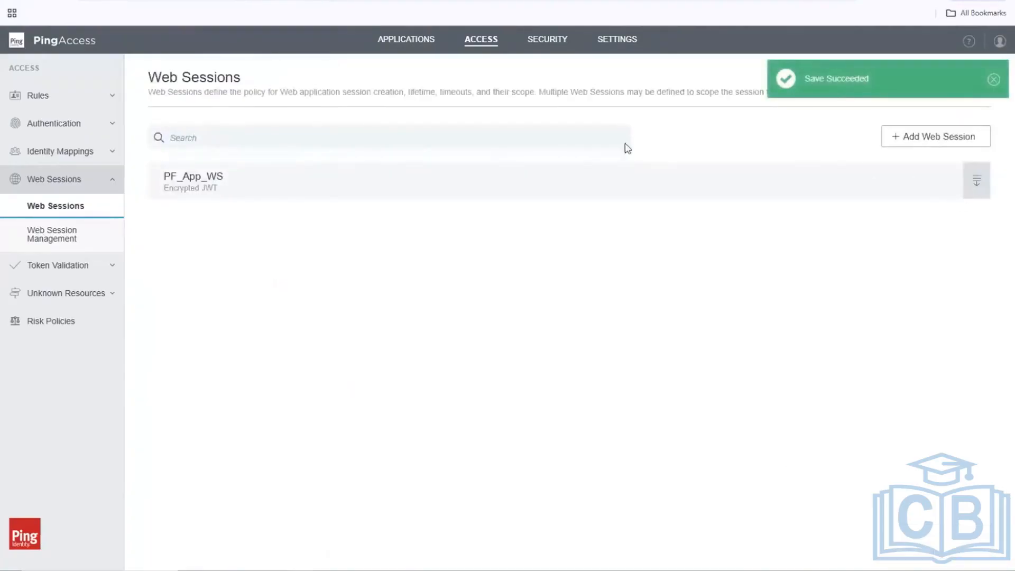
# Review PF_App_WS advanced settings: PKCE enabled, Lax SameSite cookies, scopes address, email, phone, profile.
pyautogui.click(978, 186)
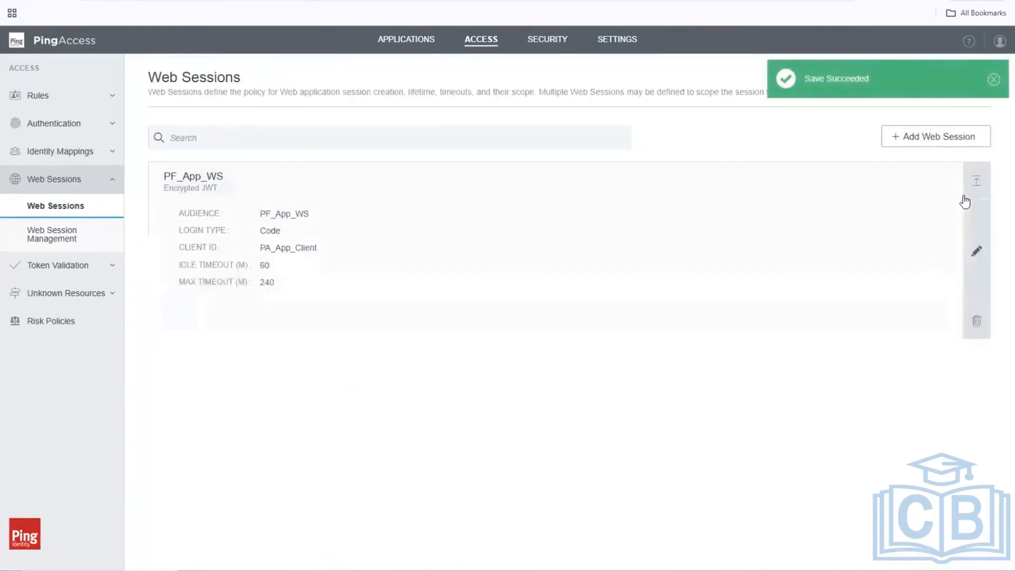
pyautogui.click(978, 255)
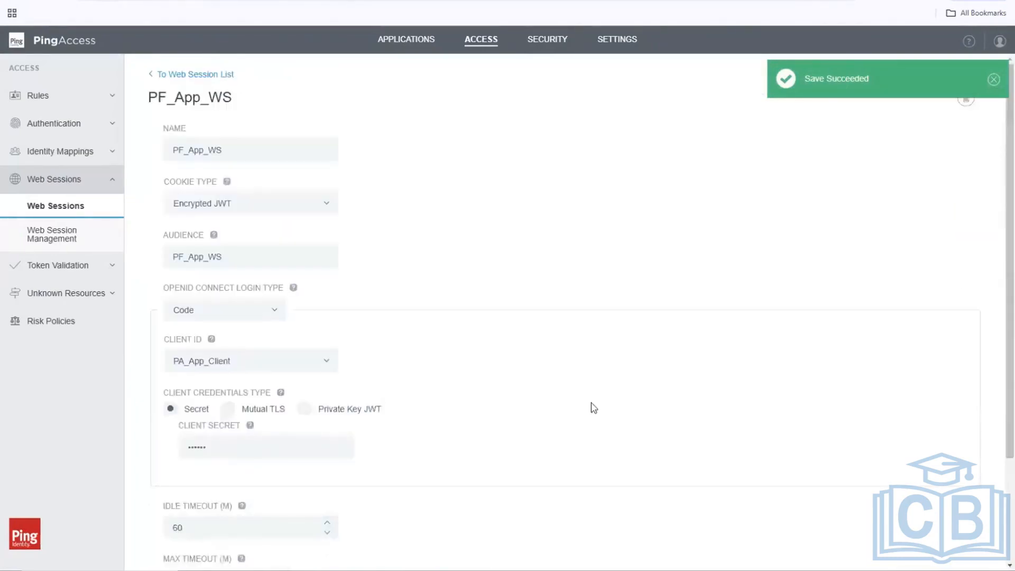
pyautogui.scroll(-3, 594, 407)
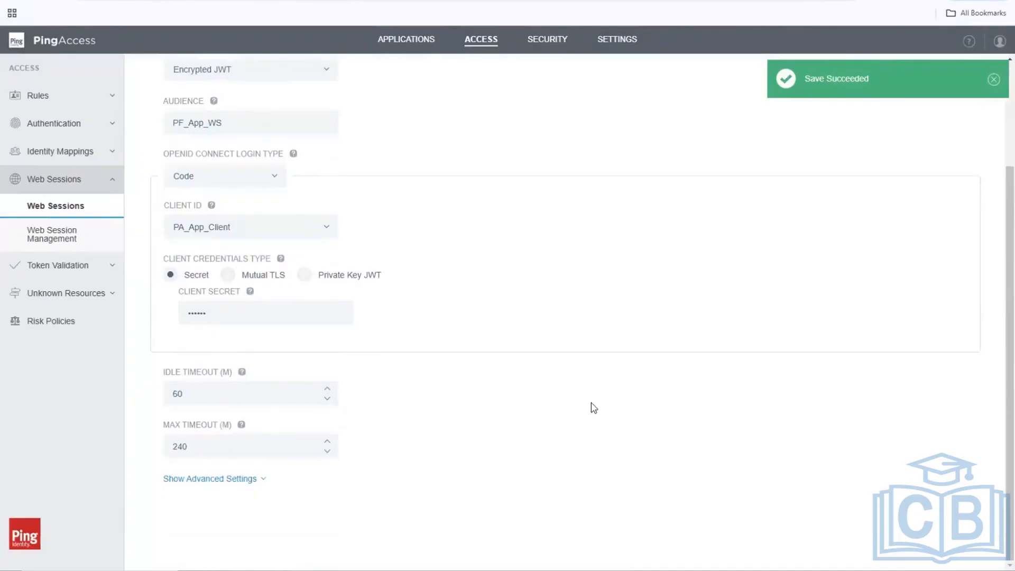
pyautogui.click(246, 480)
pyautogui.scroll(-1, 414, 451)
pyautogui.scroll(-6, 415, 453)
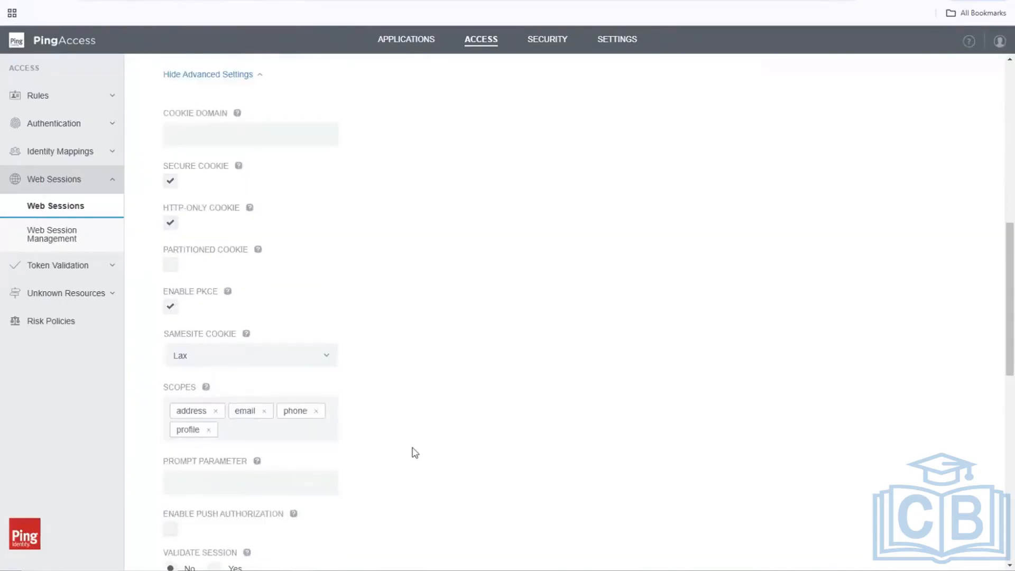
pyautogui.scroll(2, 415, 453)
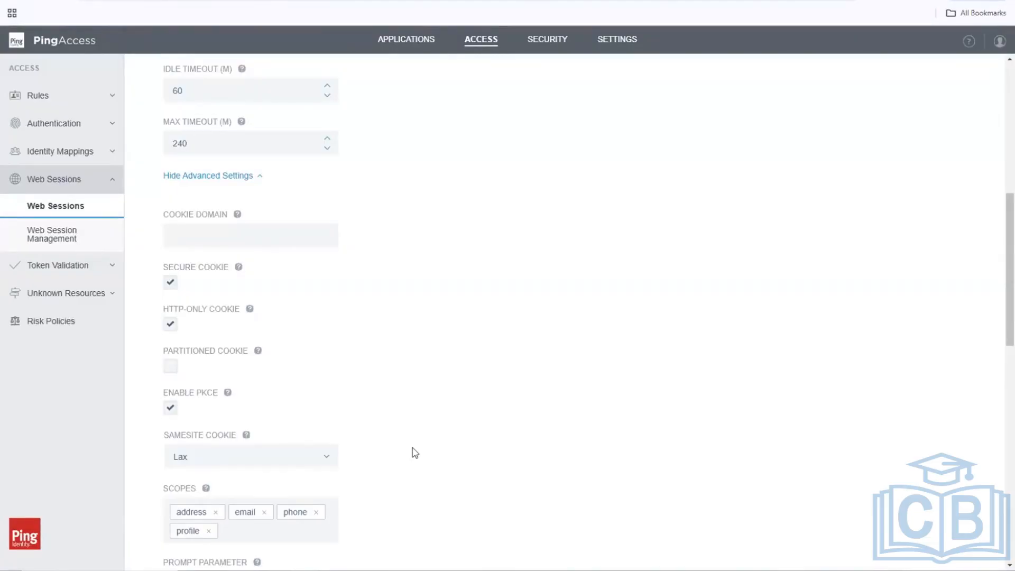
pyautogui.scroll(-2, 414, 452)
pyautogui.scroll(-2, 415, 453)
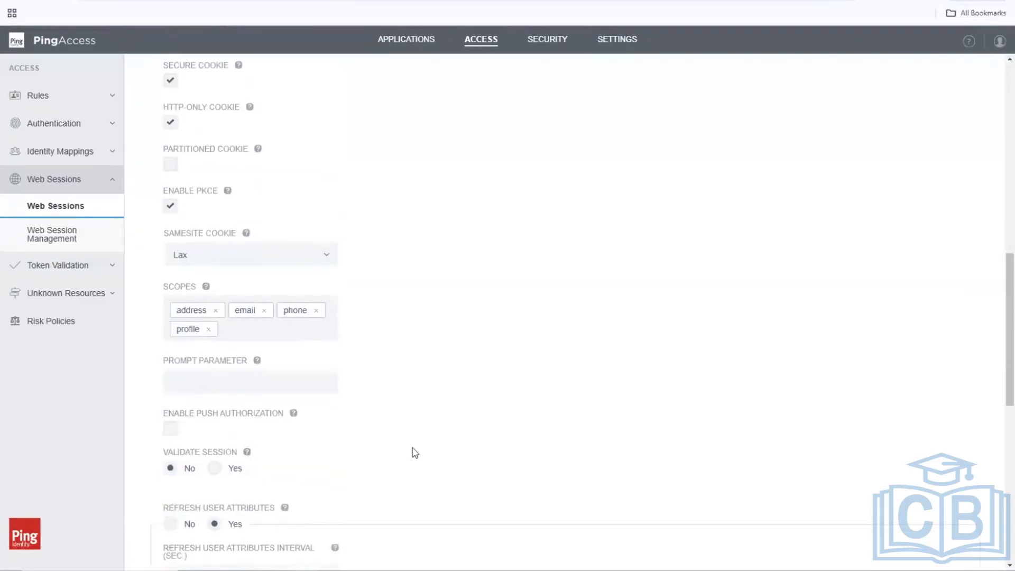
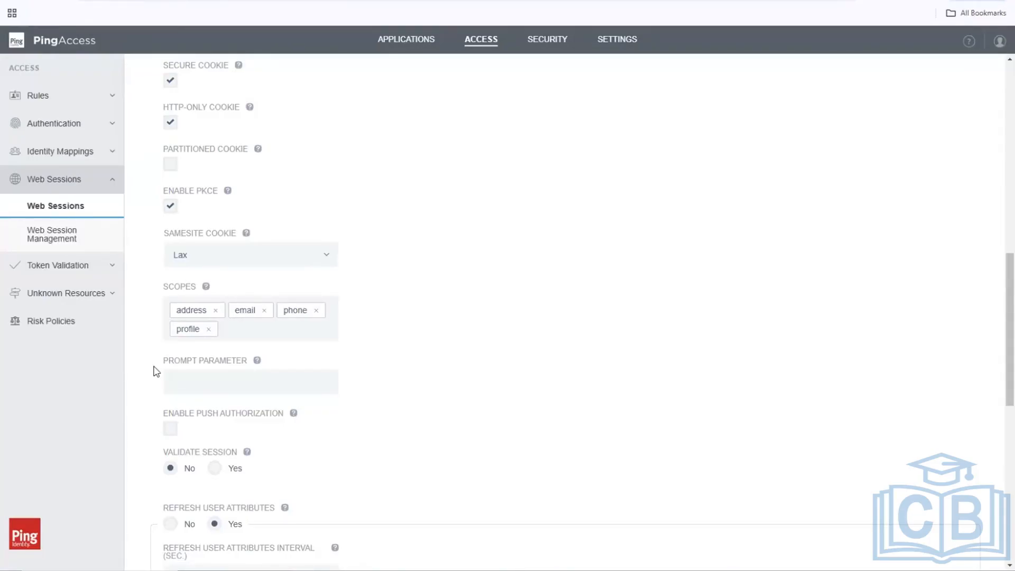
# Disable Enable PKCE in the PF_App_WS web session's advanced settings.
pyautogui.click(170, 207)
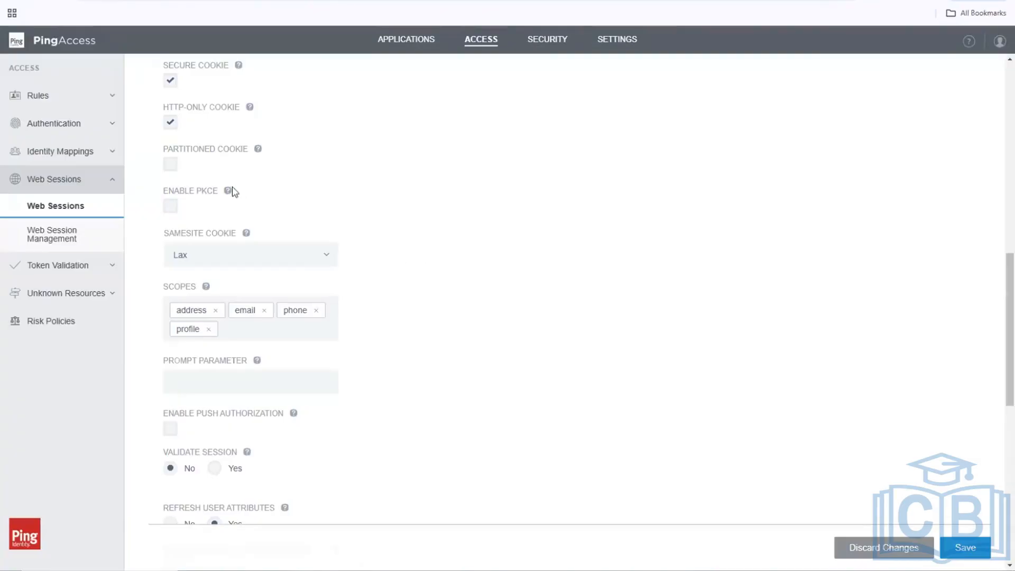
pyautogui.moveTo(227, 196)
pyautogui.scroll(-2, 606, 319)
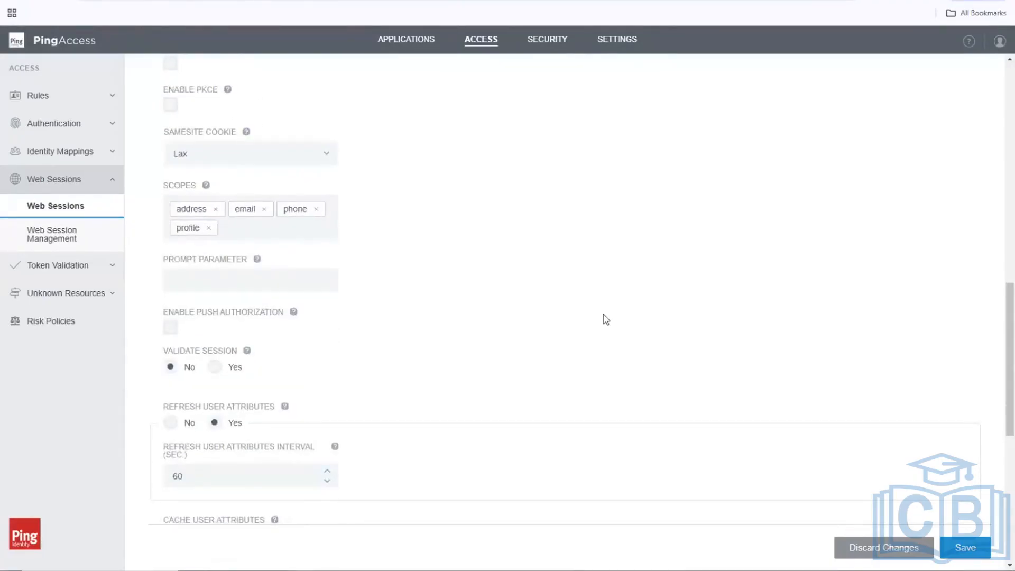
pyautogui.scroll(4, 606, 319)
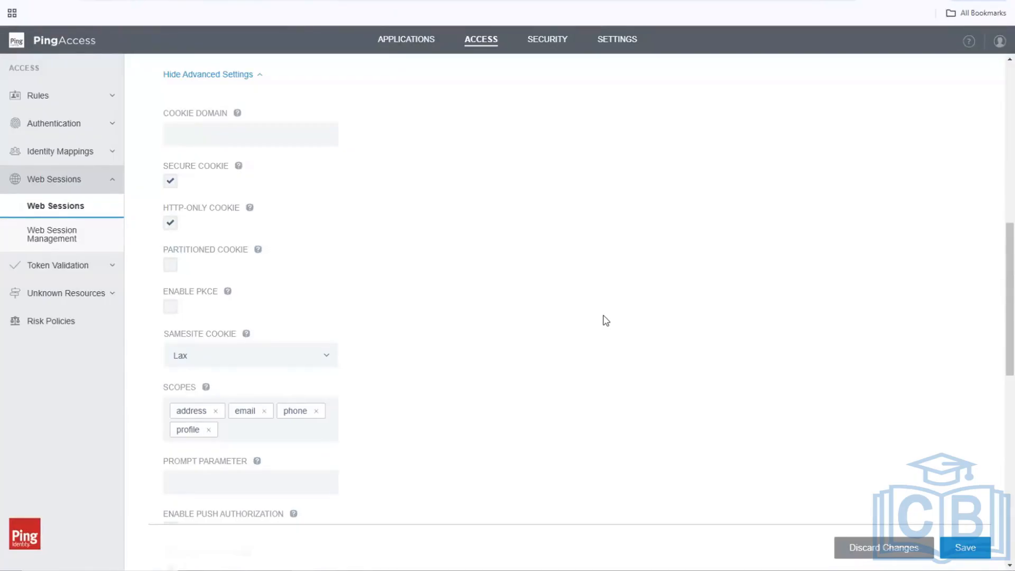
# Save the PF_App_WS web session with PKCE turned off.
pyautogui.click(972, 547)
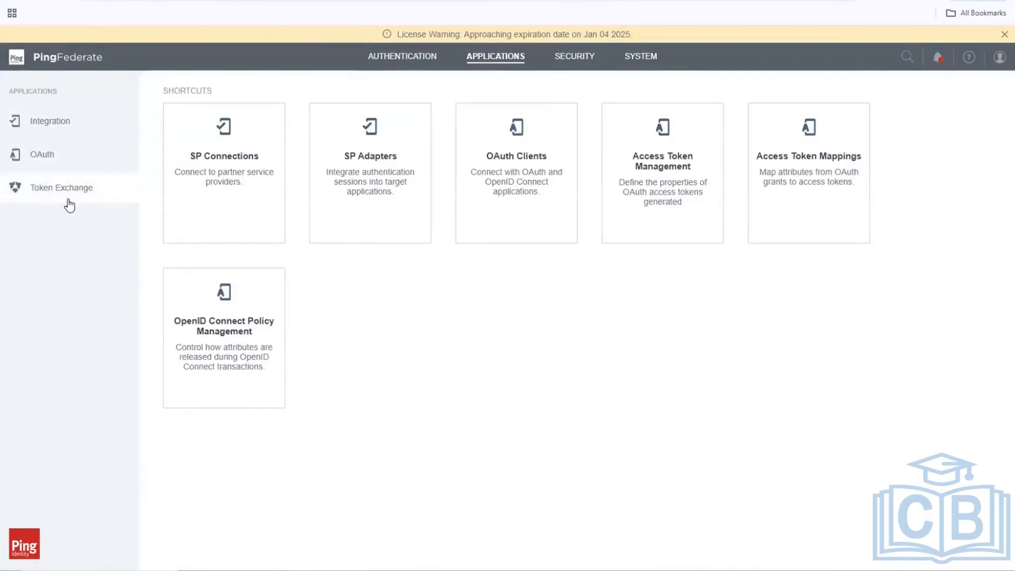
# Open PingFederate's Access Token Mappings and close the licence expiration banner.
pyautogui.click(805, 174)
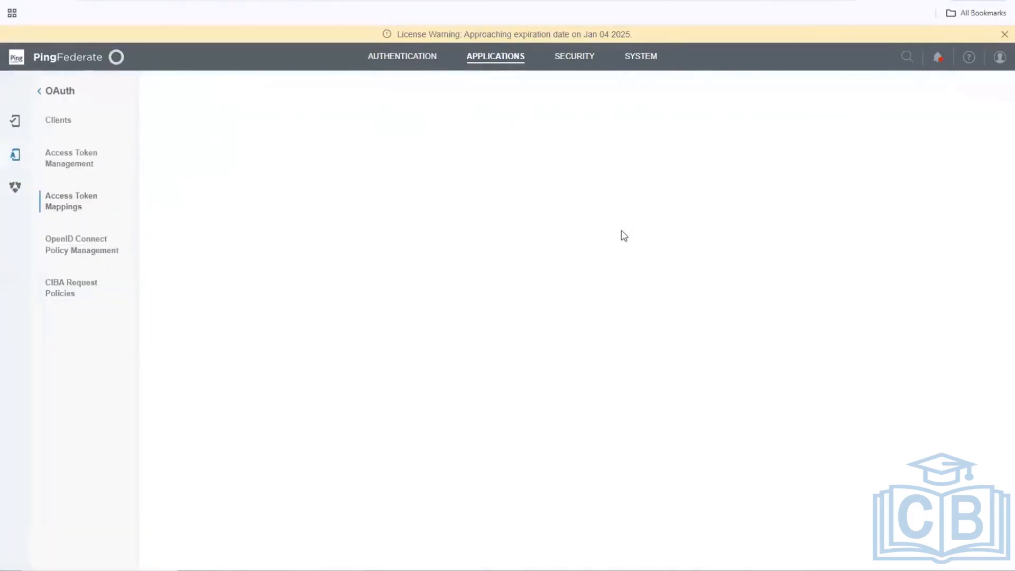
pyautogui.click(1002, 35)
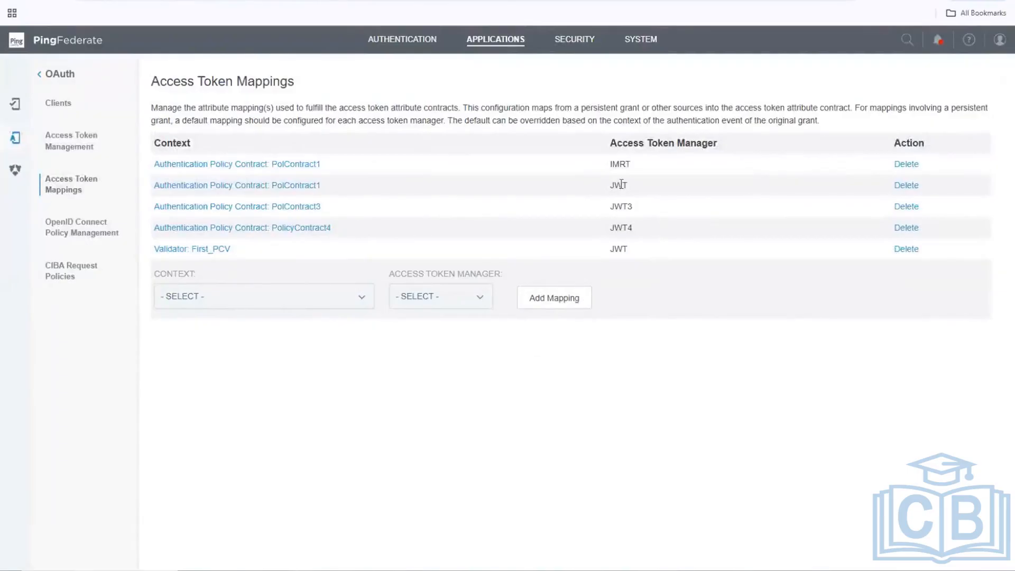
# Open the PolContract1 access token mapping and scroll its Summary down to contract fulfillment.
pyautogui.click(313, 188)
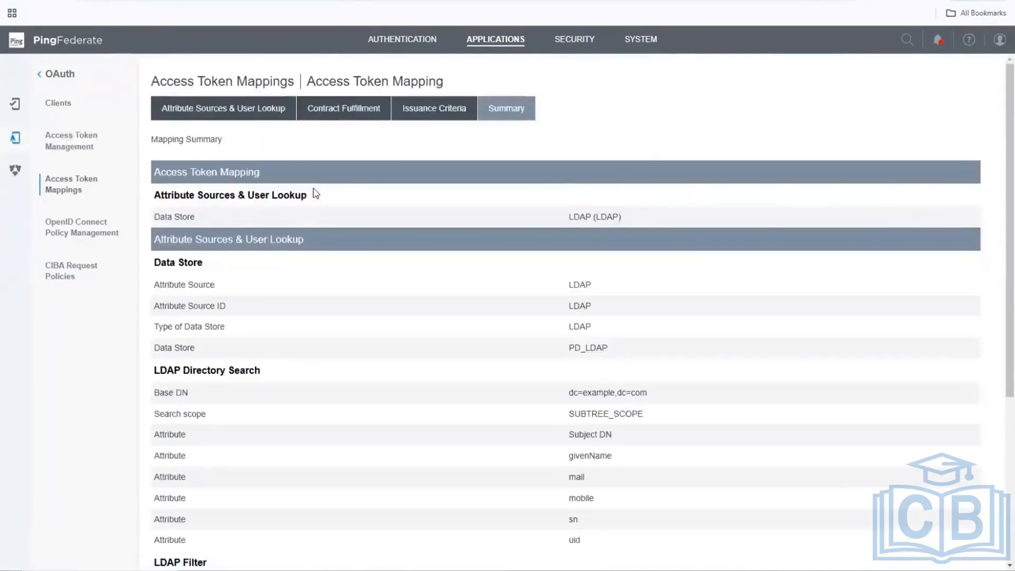
pyautogui.scroll(-2, 315, 193)
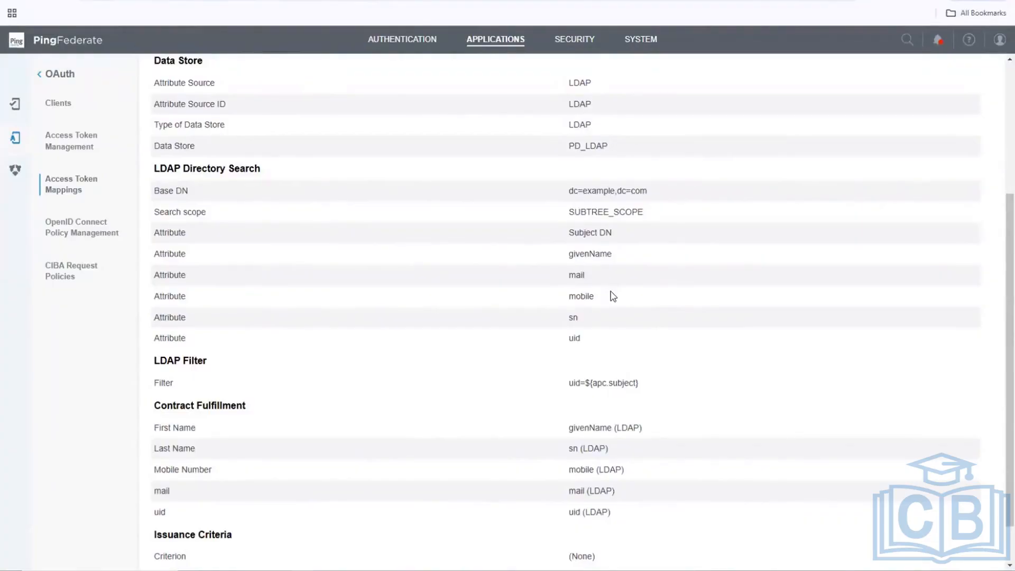
pyautogui.scroll(-1, 614, 296)
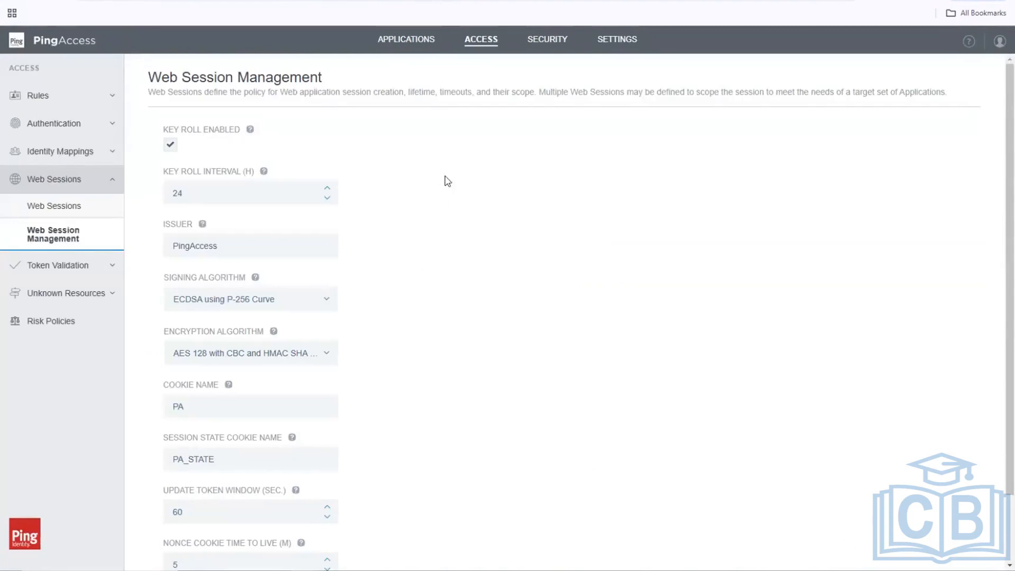
# From the Identity Mappings list, add a new identity mapping and focus its NAME field.
pyautogui.click(89, 154)
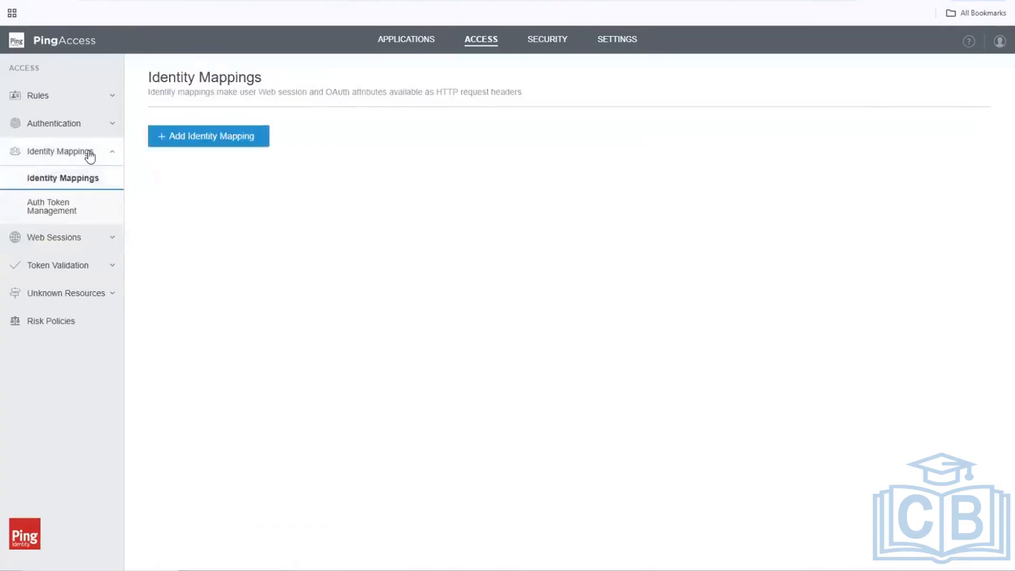
pyautogui.click(239, 136)
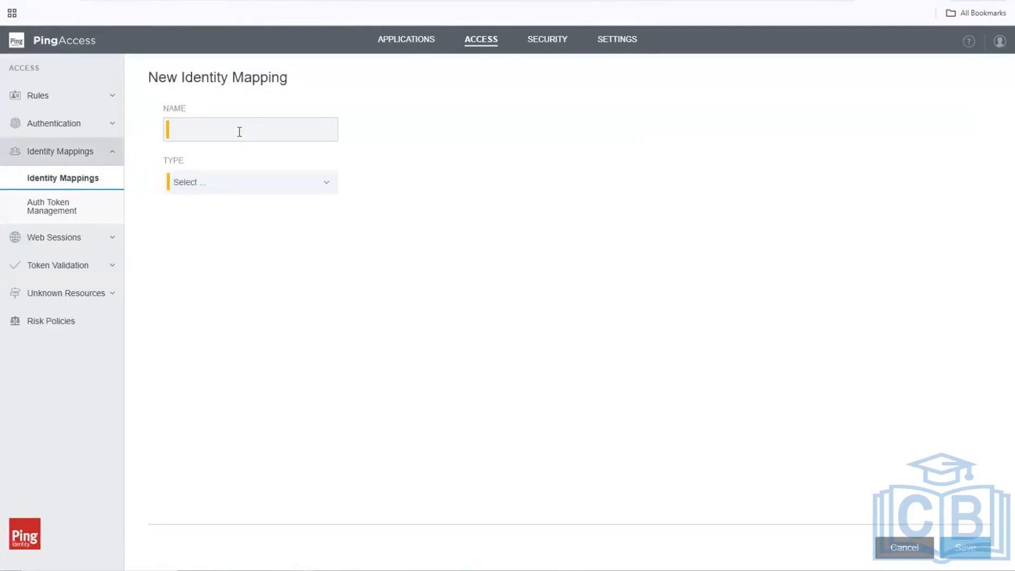
pyautogui.click(239, 132)
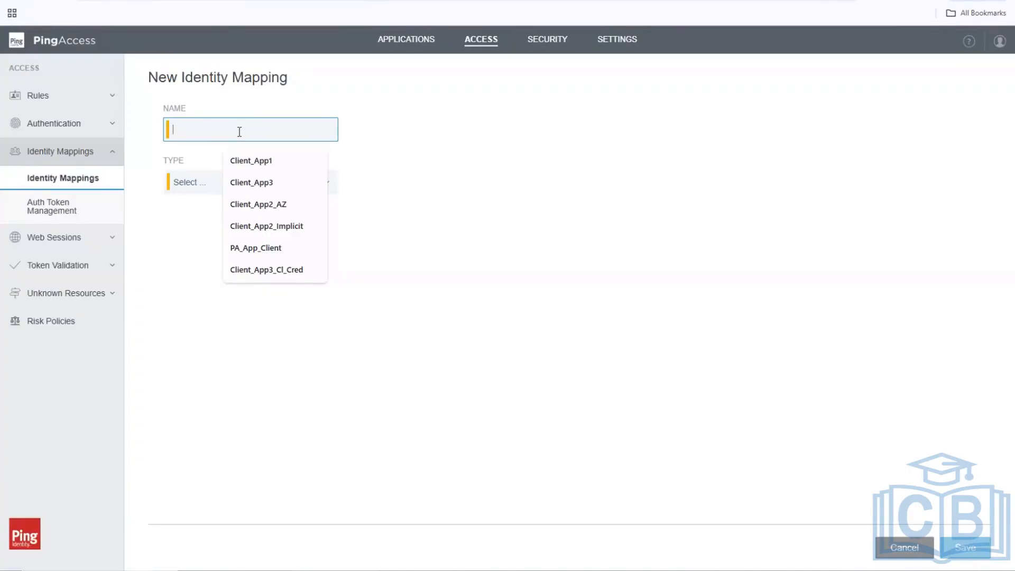
# Enter PF_App_IM as the mapping name and display the TYPE options.
pyautogui.write('PF-')
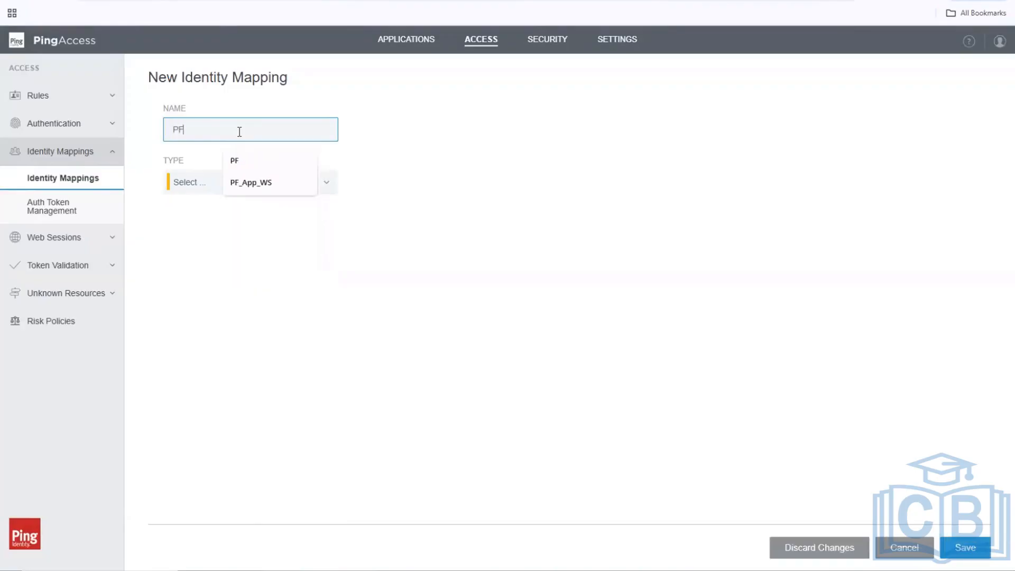
pyautogui.press('BackSpace')
pyautogui.write('_A')
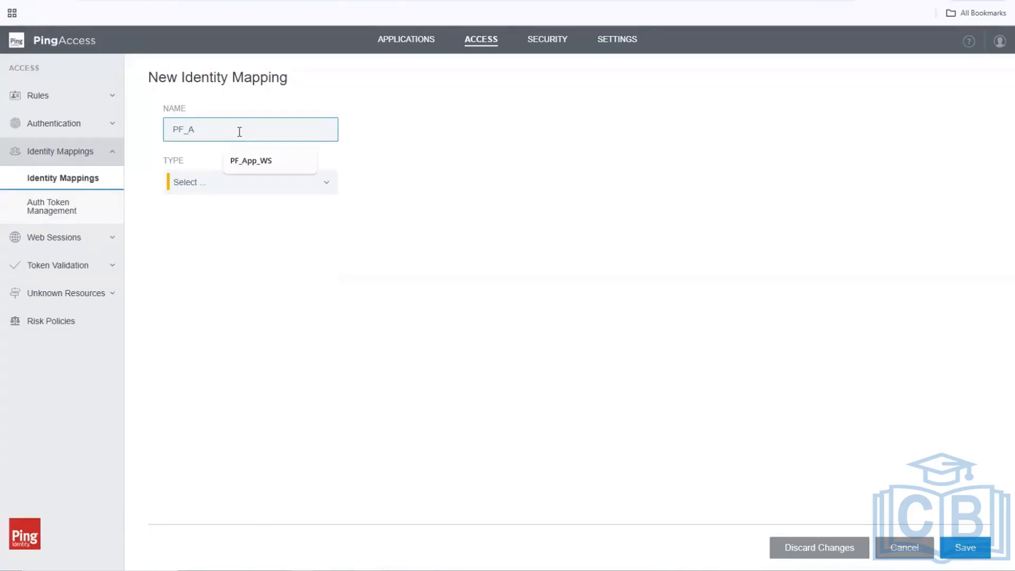
pyautogui.write('pp_IM')
pyautogui.click(227, 186)
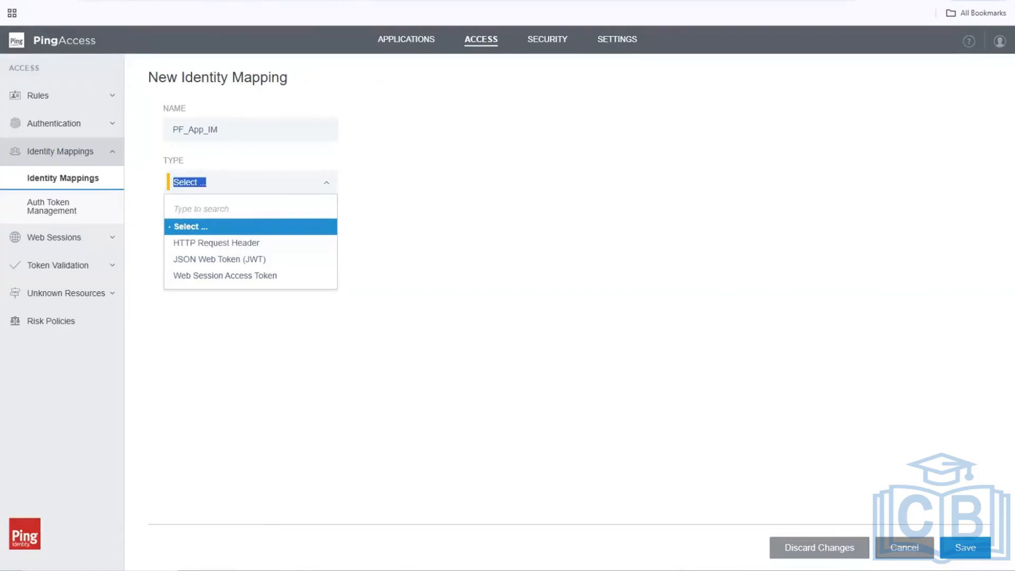
pyautogui.moveTo(280, 570)
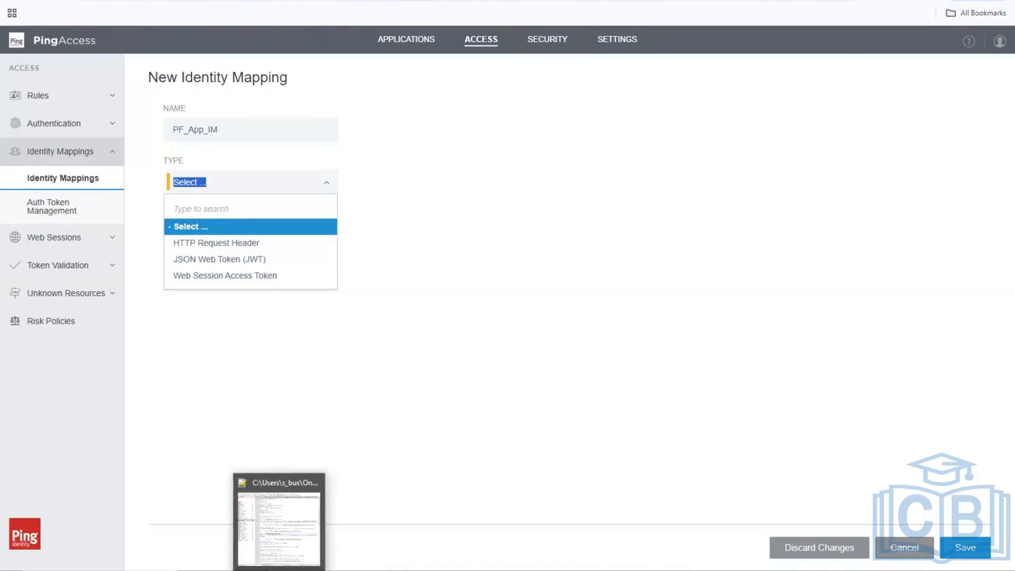
# In Notepad++, add the heading 'Access Identity Mapping' and path 'Identity Mapping > Identity Manager >'.
pyautogui.click(305, 503)
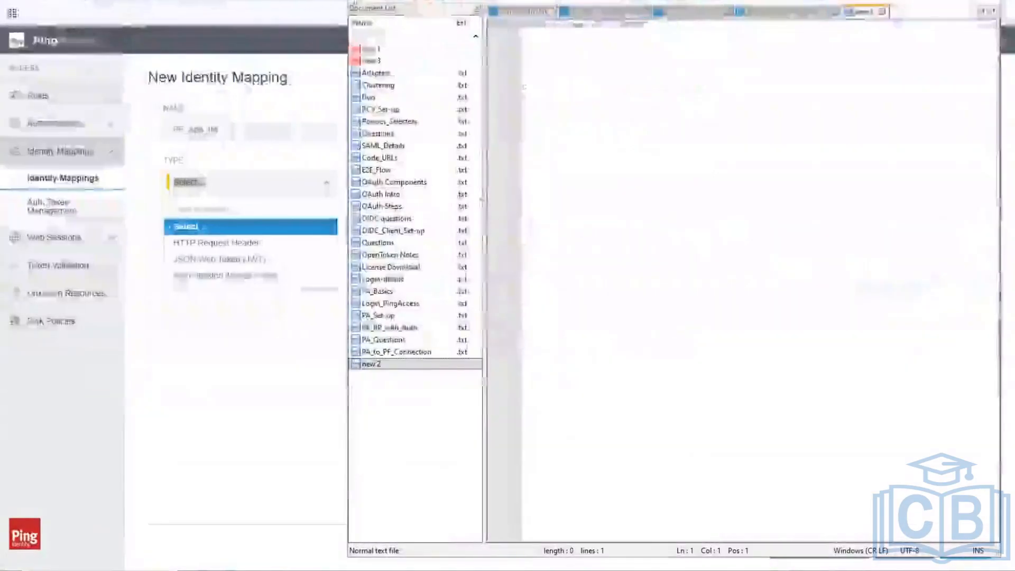
pyautogui.press('Return')
pyautogui.press('Return')
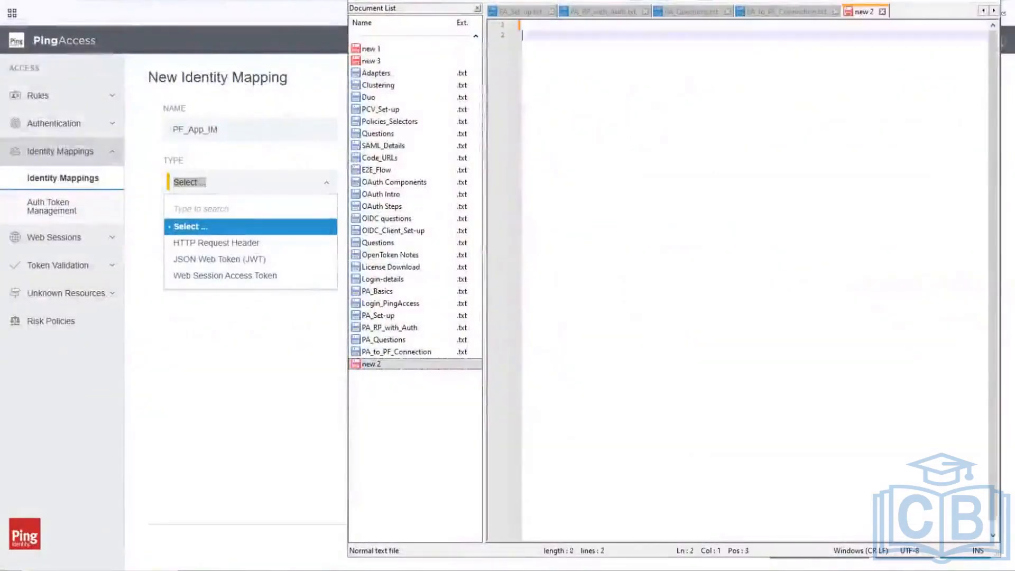
pyautogui.write('Acces')
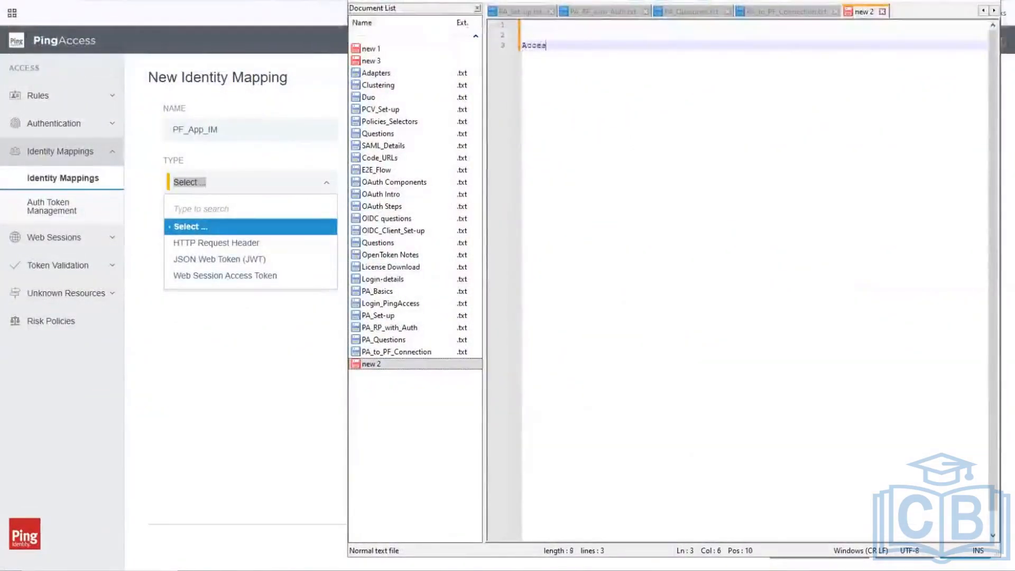
pyautogui.write('s Iden')
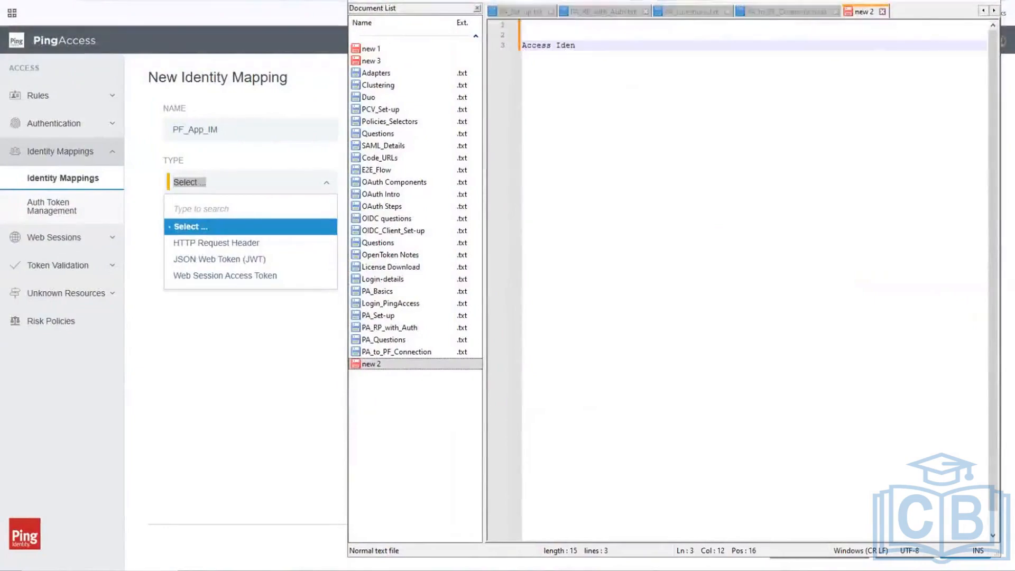
pyautogui.write('tity Mapping >')
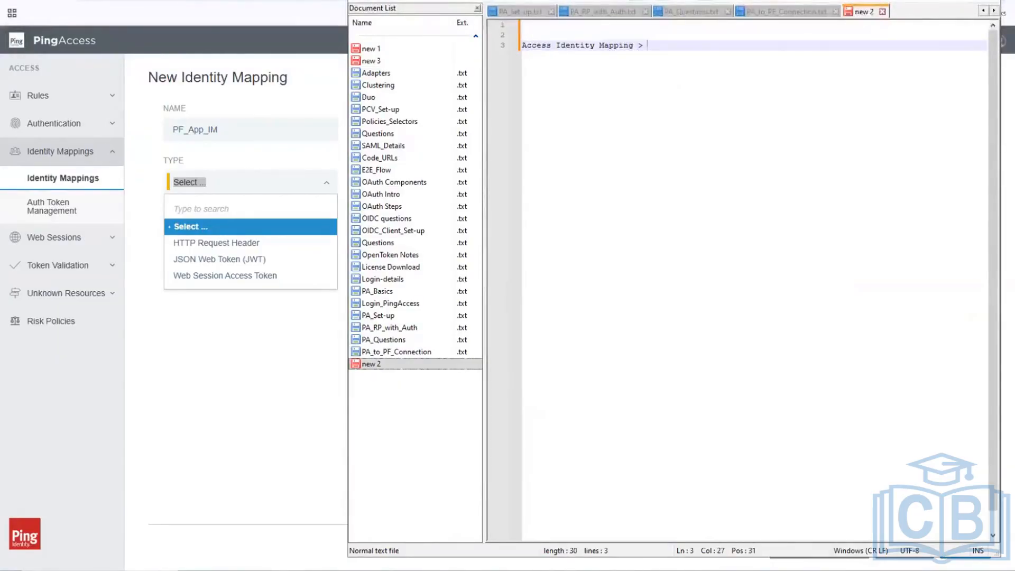
pyautogui.write('Identity Mapping > Identit')
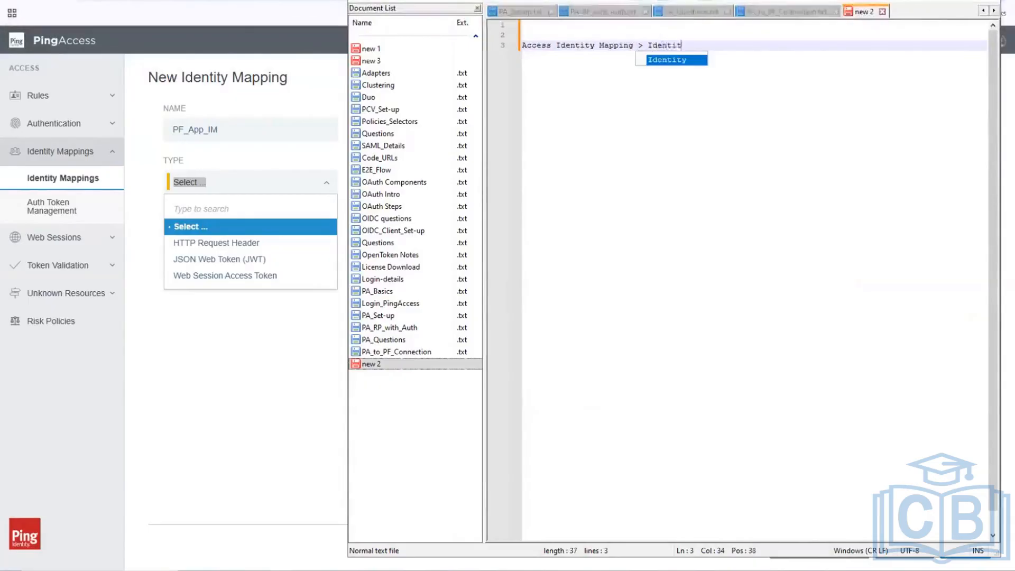
pyautogui.write('y Manag')
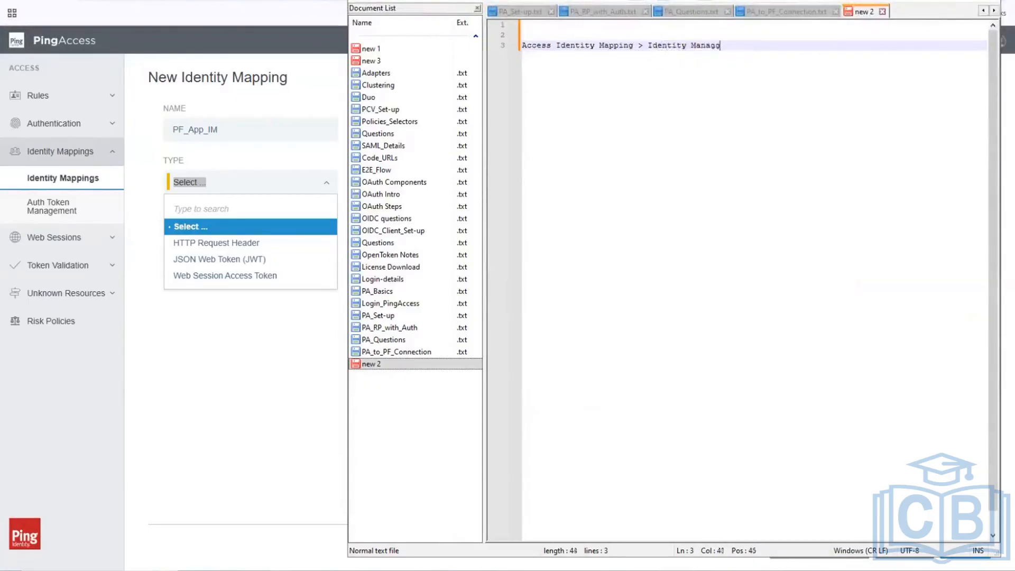
pyautogui.write('er >')
pyautogui.press('Return')
pyautogui.press('Return')
# Note that Header option processes incoming PF headers, while JWT and Web Session pass the token.
pyautogui.write('He')
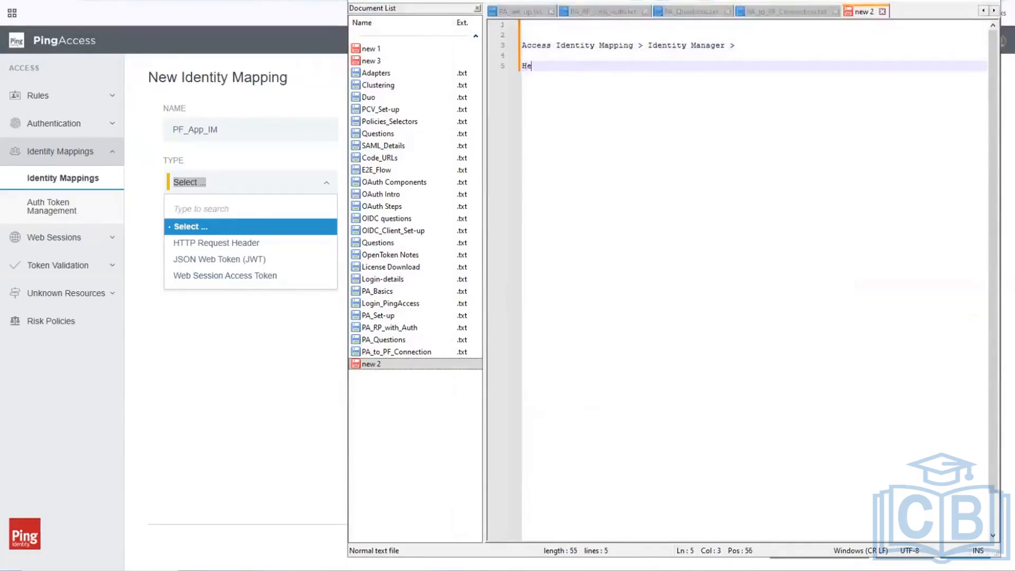
pyautogui.write('ader option - PA processes')
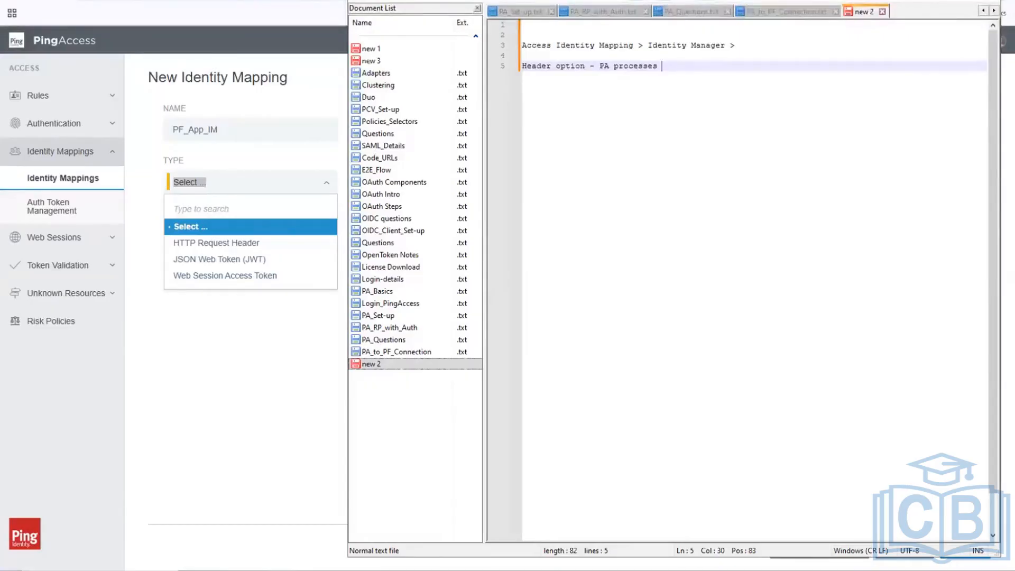
pyautogui.write('the ')
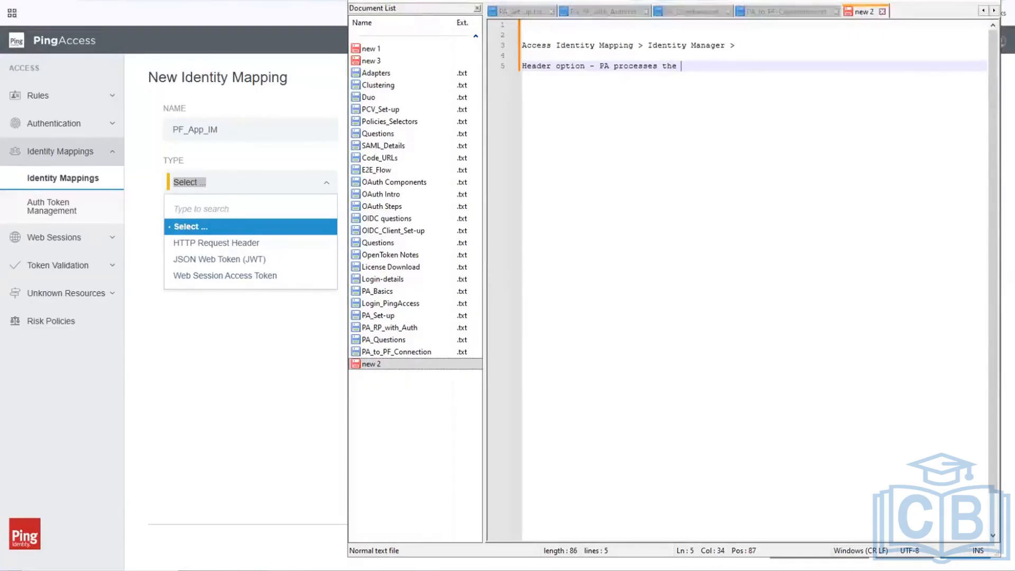
pyautogui.write('incoming PF ')
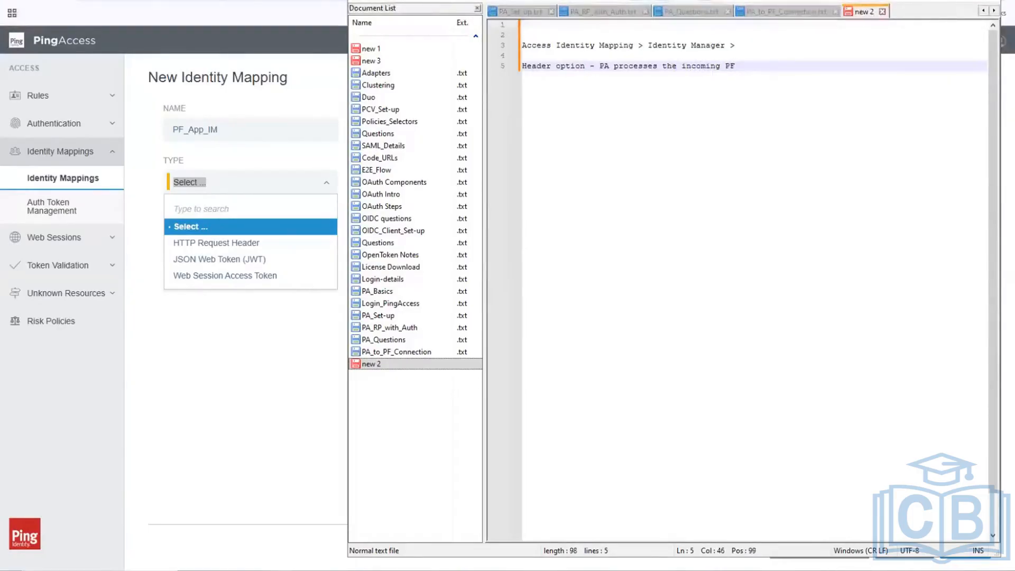
pyautogui.write('header')
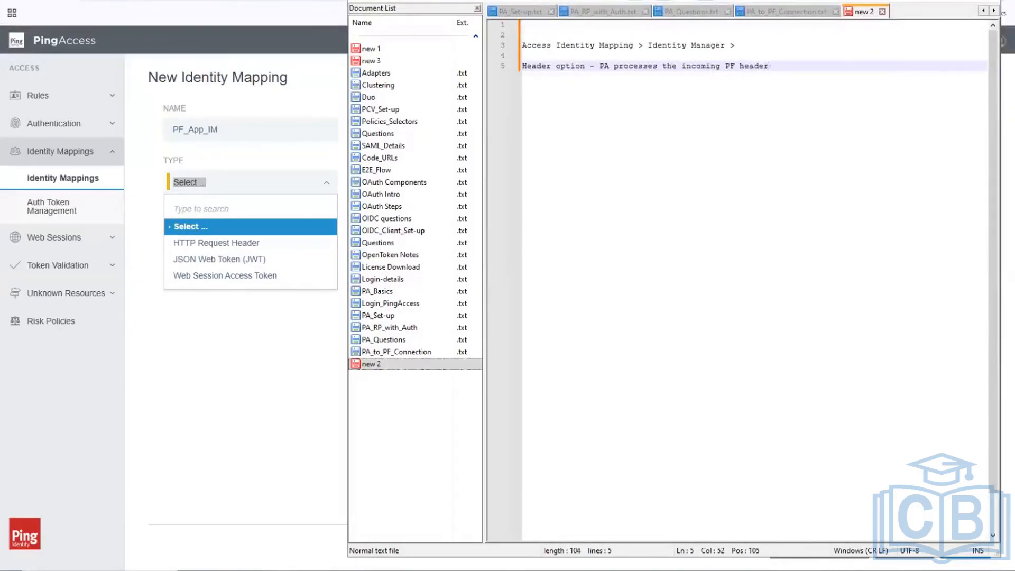
pyautogui.write('s from Ac')
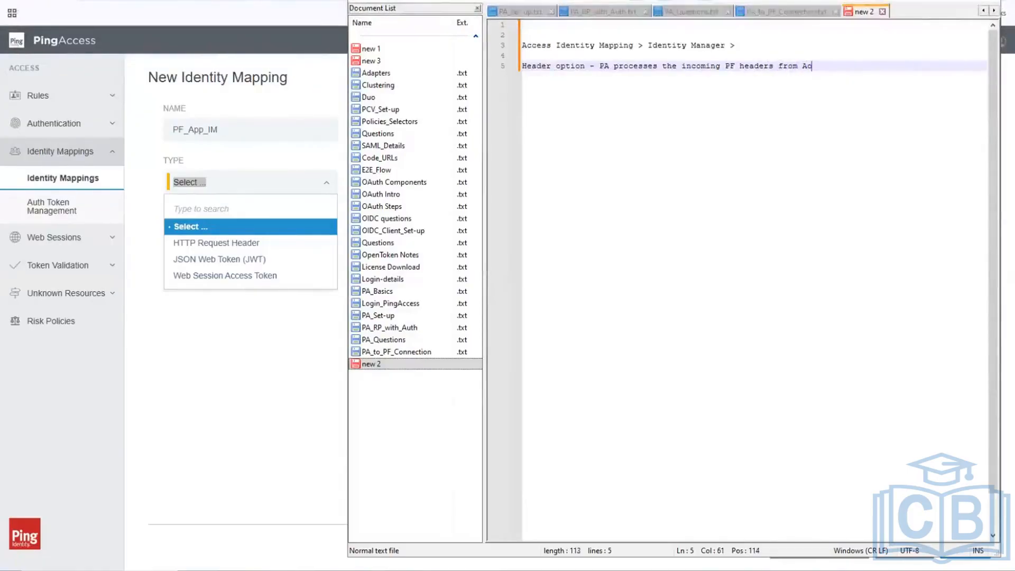
pyautogui.press('BackSpace')
pyautogui.press('BackSpace')
pyautogui.write('CAuth token and sends to ')
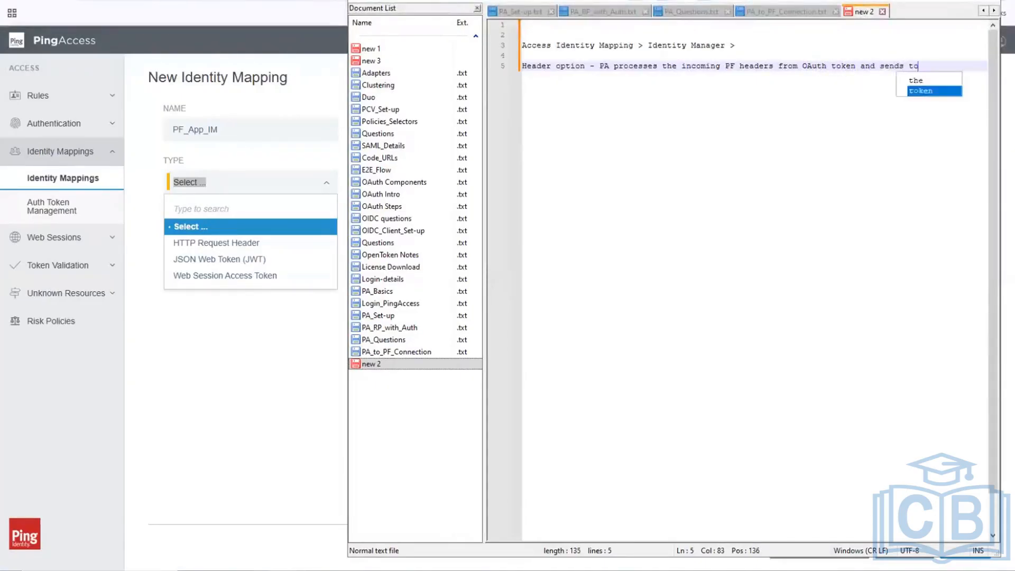
pyautogui.write('app')
pyautogui.press('Return')
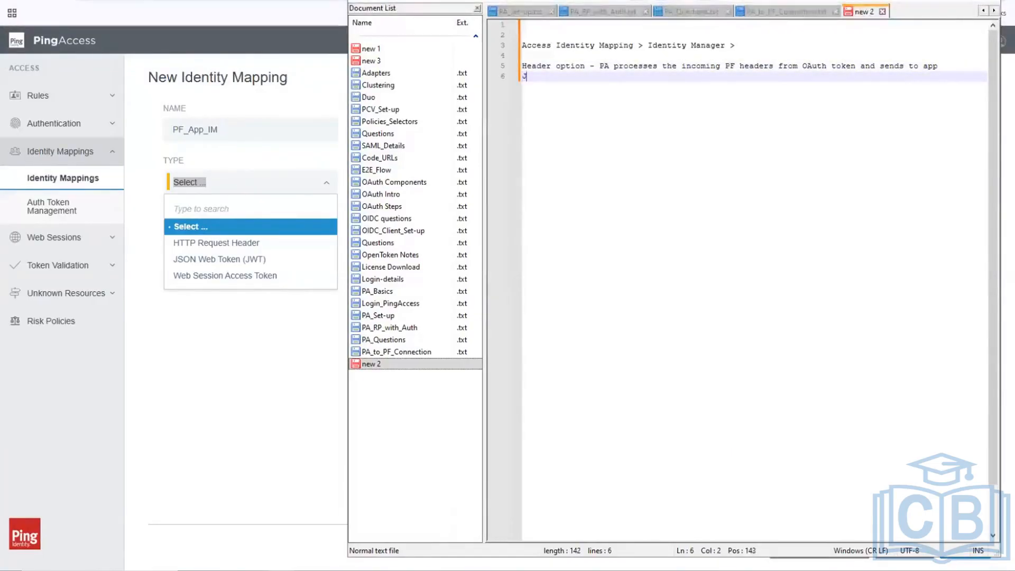
pyautogui.write('JWT and Web Sess')
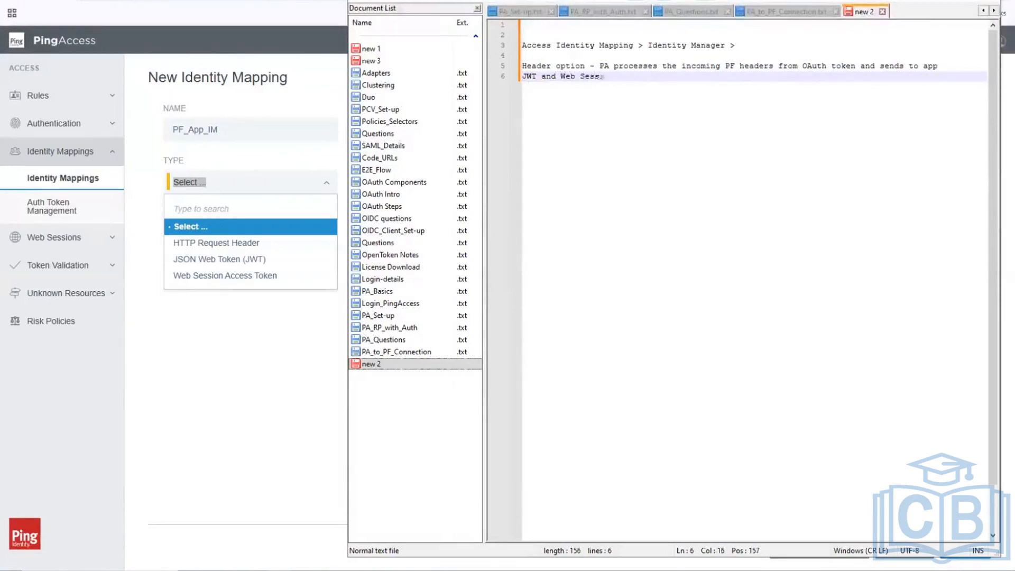
pyautogui.write('ion Access T')
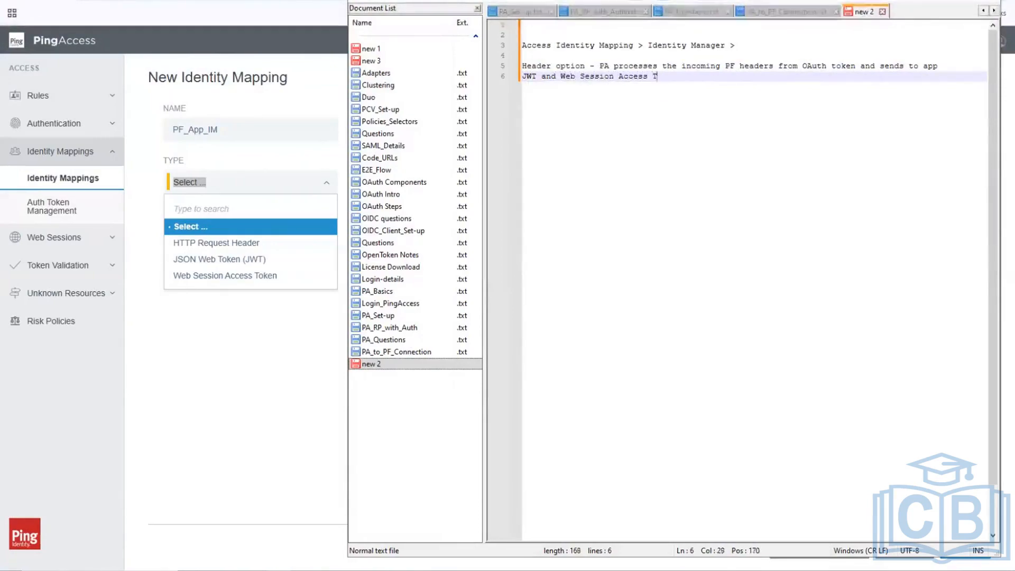
pyautogui.write('oken - P')
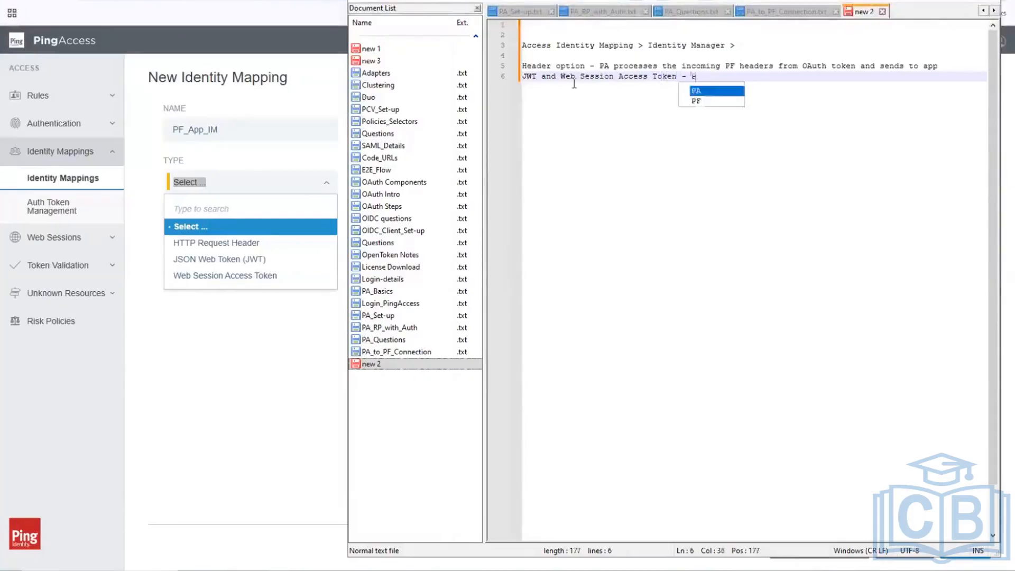
pyautogui.write('A s')
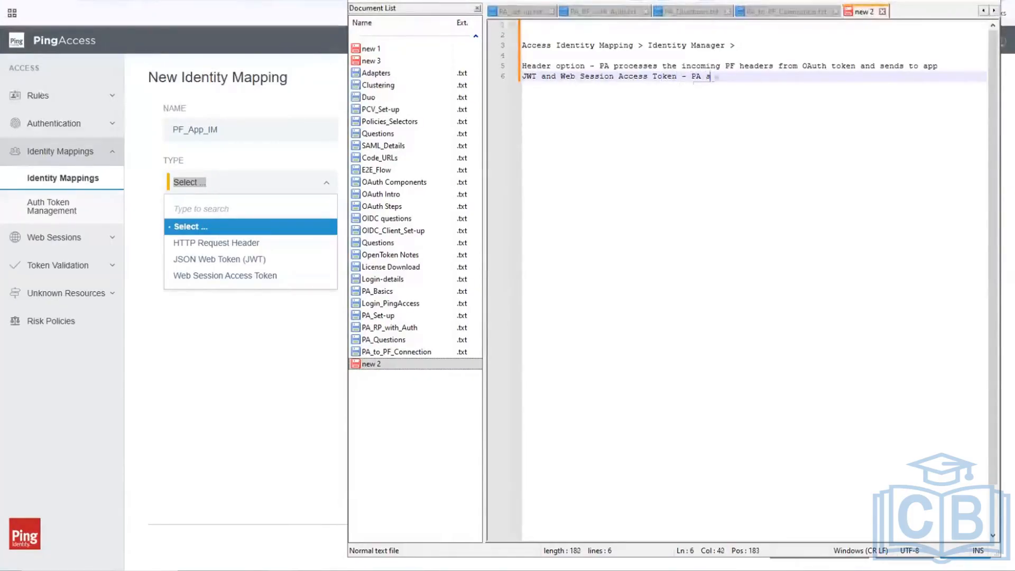
pyautogui.write('imply ')
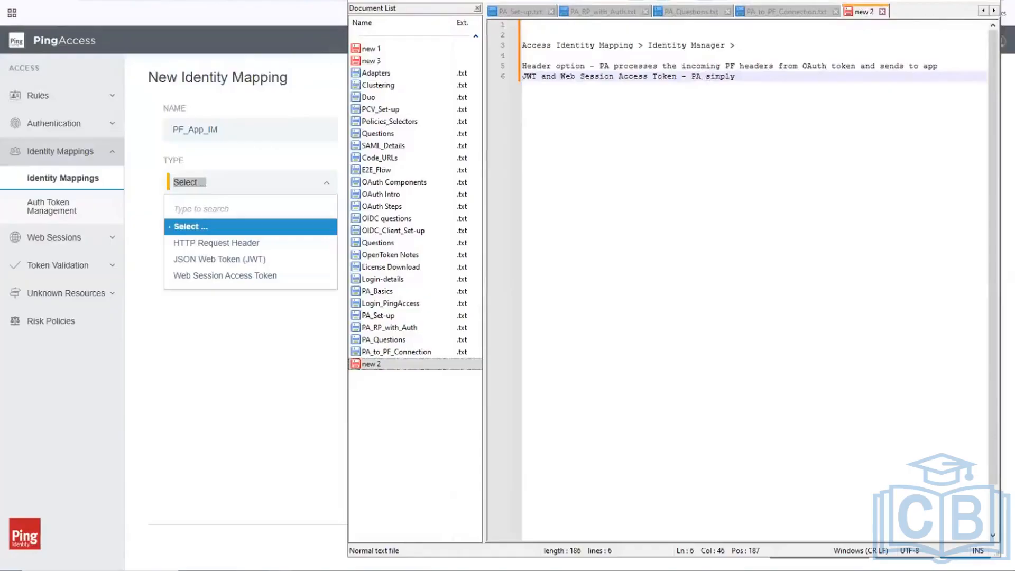
pyautogui.write('passe')
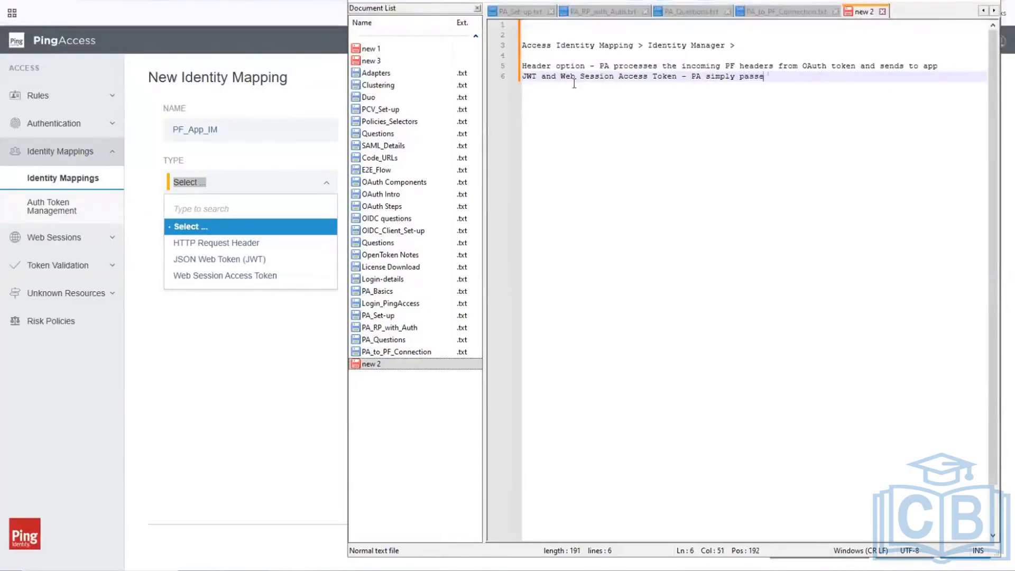
pyautogui.write('s the token to')
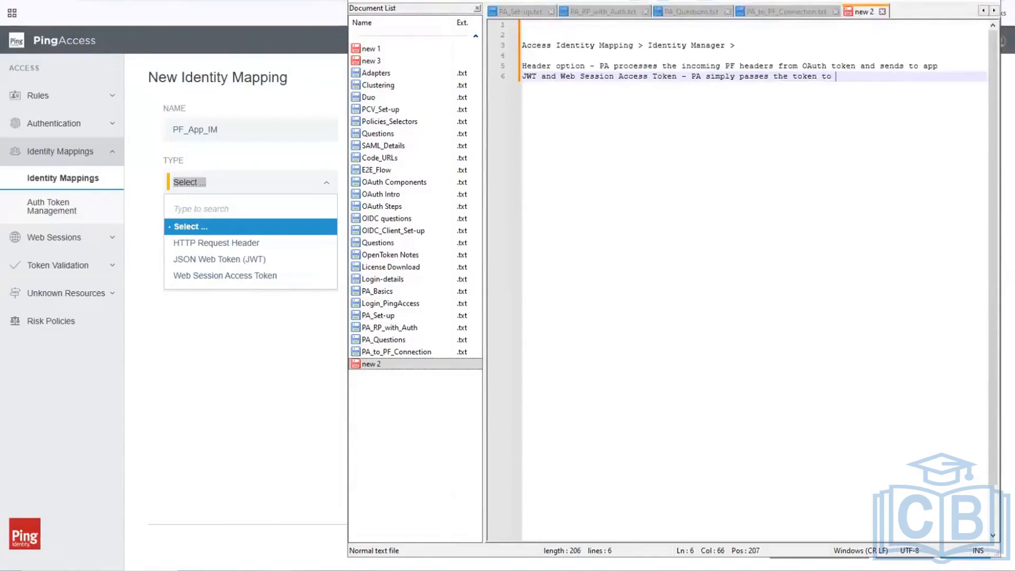
pyautogui.write(' App')
pyautogui.press('Return')
pyautogui.press('Return')
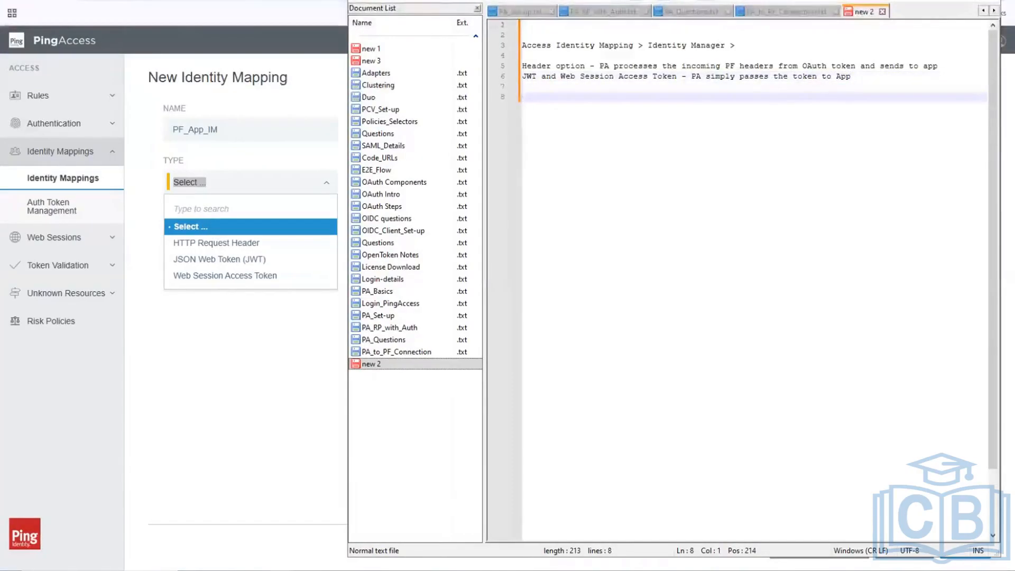
# Add the note 'Header is usually used to set-up Authorization based on headers', then return to PingAccess.
pyautogui.write('Header is usual')
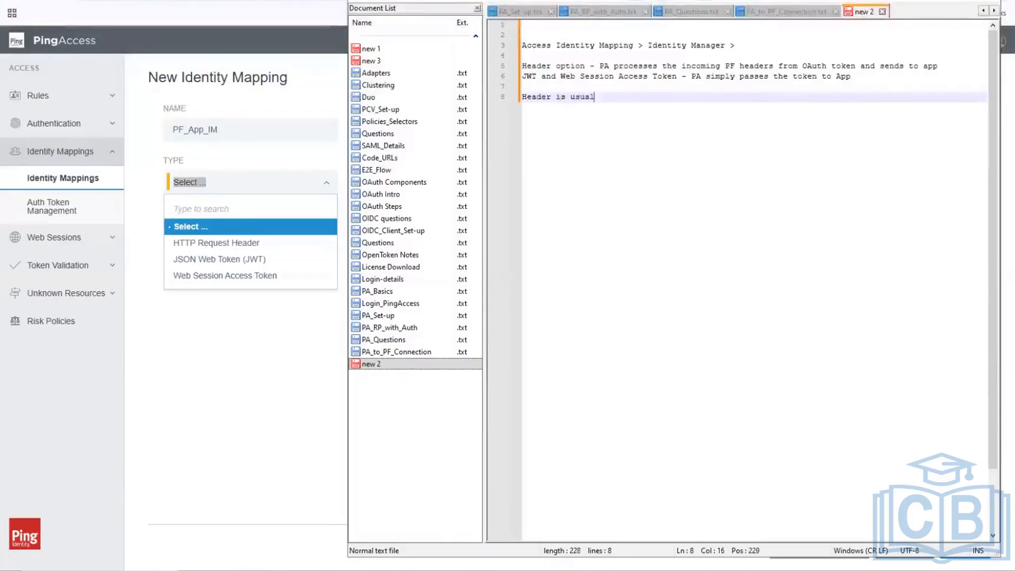
pyautogui.write('ly used ot r')
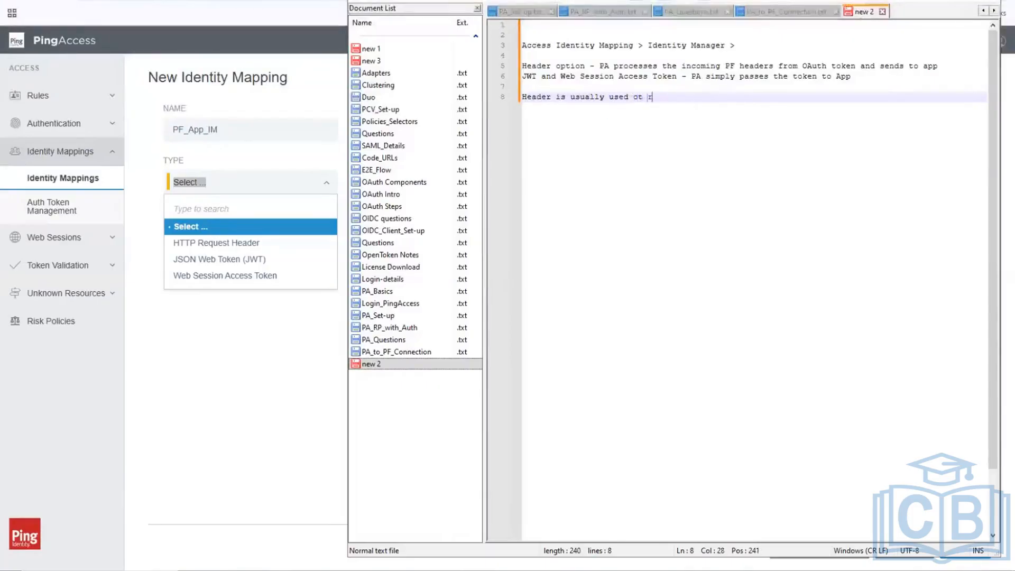
pyautogui.press('BackSpace')
pyautogui.press('BackSpace')
pyautogui.press('BackSpace')
pyautogui.press('BackSpace')
pyautogui.write('t')
pyautogui.write('pass')
pyautogui.press('BackSpace')
pyautogui.press('BackSpace')
pyautogui.press('BackSpace')
pyautogui.write('rocess the ')
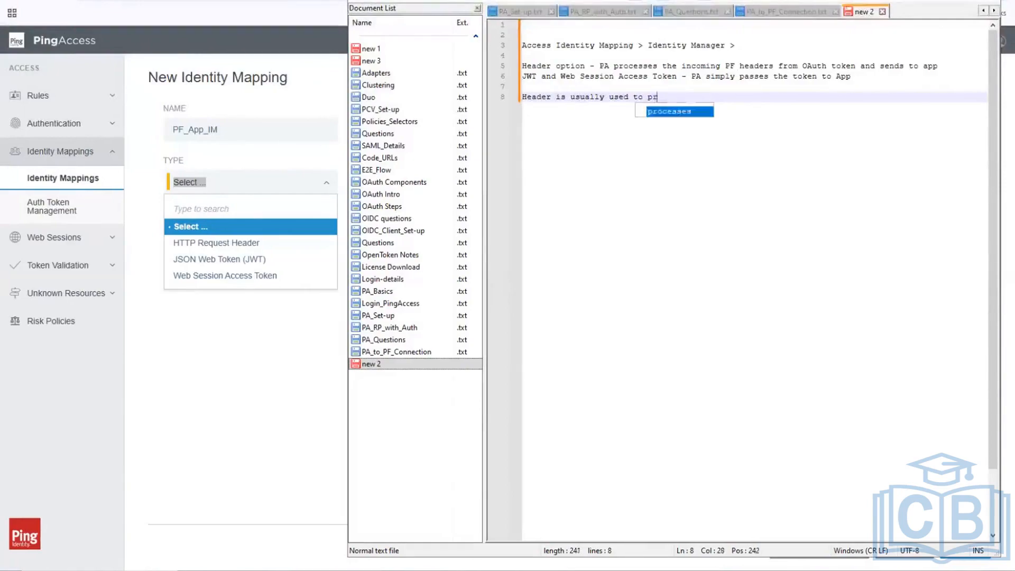
pyautogui.write('app')
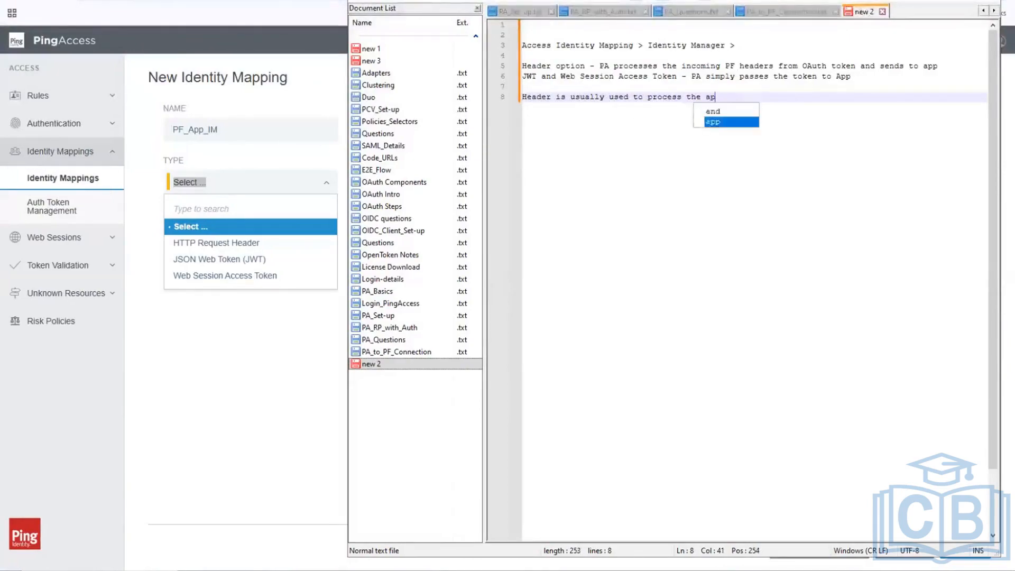
pyautogui.press('BackSpace')
pyautogui.press('BackSpace')
pyautogui.press('BackSpace')
pyautogui.press('BackSpace')
pyautogui.press('BackSpace')
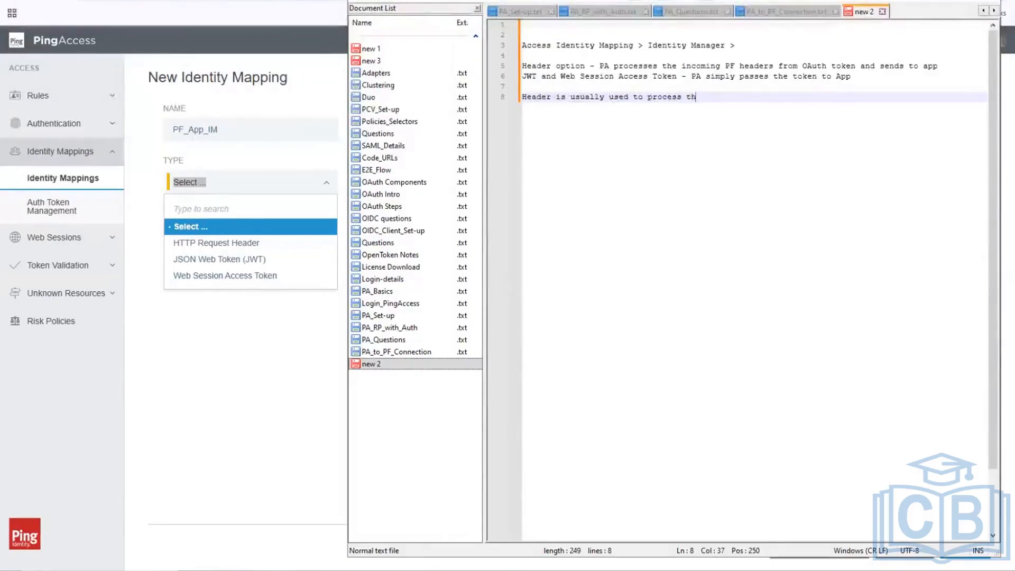
pyautogui.press('BackSpace')
pyautogui.press('BackSpace')
pyautogui.press('BackSpace')
pyautogui.press('BackSpace')
pyautogui.press('BackSpace')
pyautogui.press('BackSpace')
pyautogui.press('BackSpace')
pyautogui.press('BackSpace')
pyautogui.press('BackSpace')
pyautogui.press('BackSpace')
pyautogui.press('BackSpace')
pyautogui.press('BackSpace')
pyautogui.write('o ')
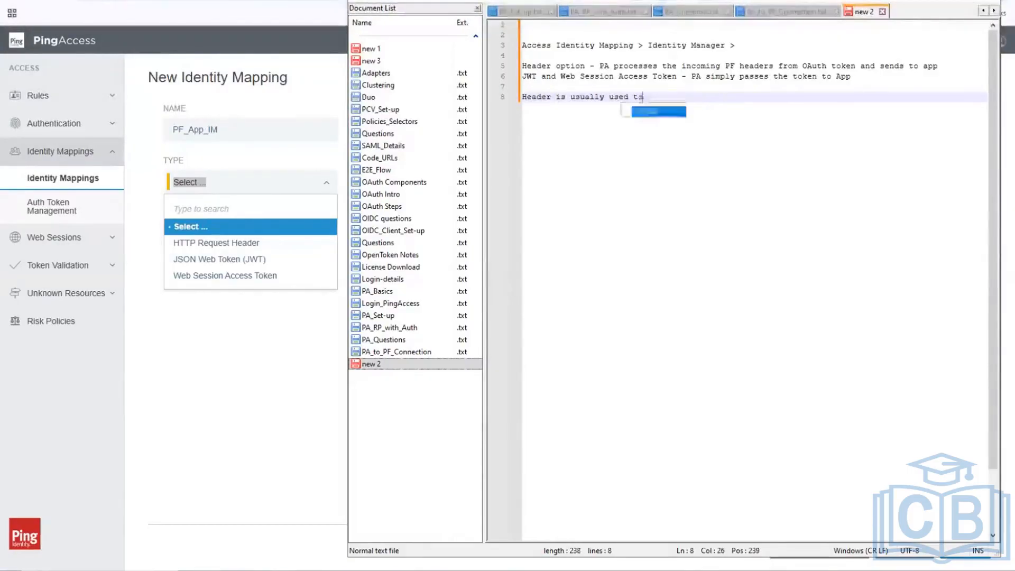
pyautogui.write('se')
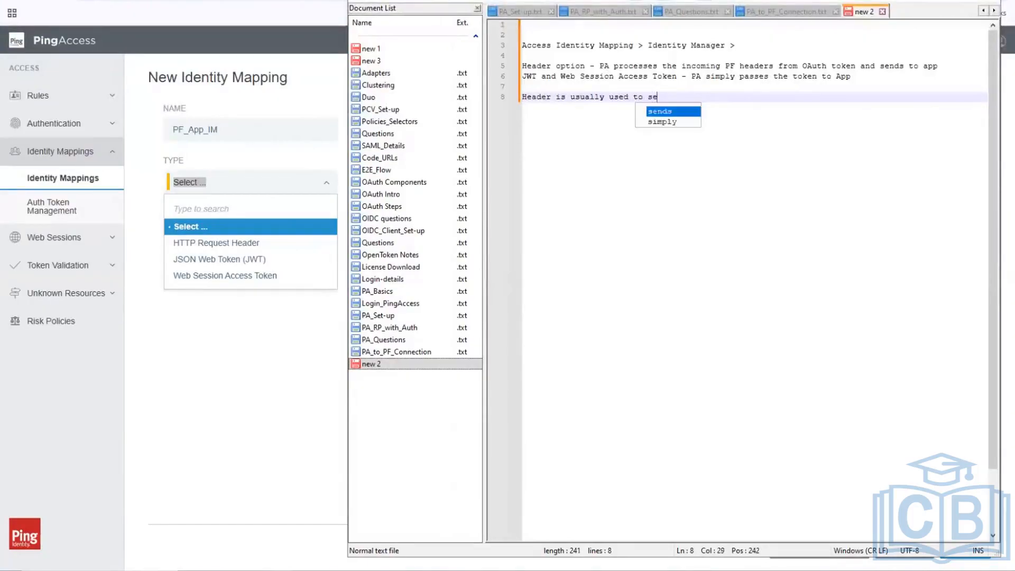
pyautogui.write('t-up con')
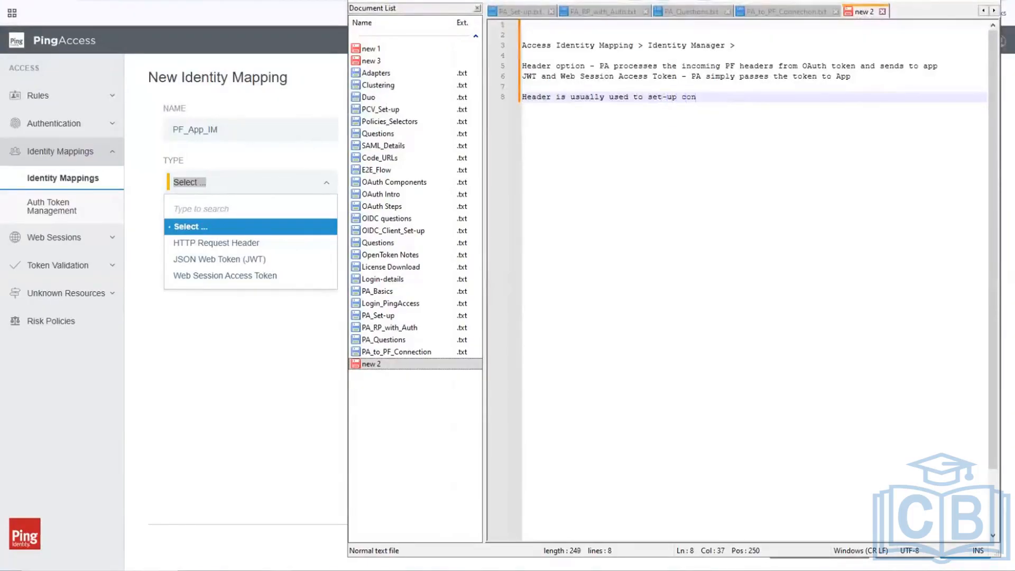
pyautogui.press('BackSpace')
pyautogui.press('BackSpace')
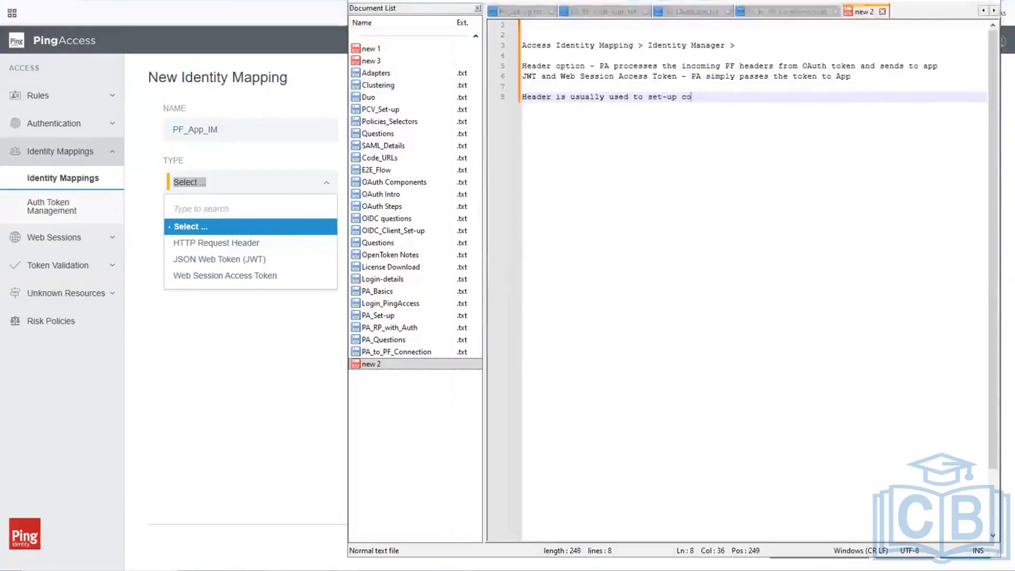
pyautogui.press('BackSpace')
pyautogui.write('A')
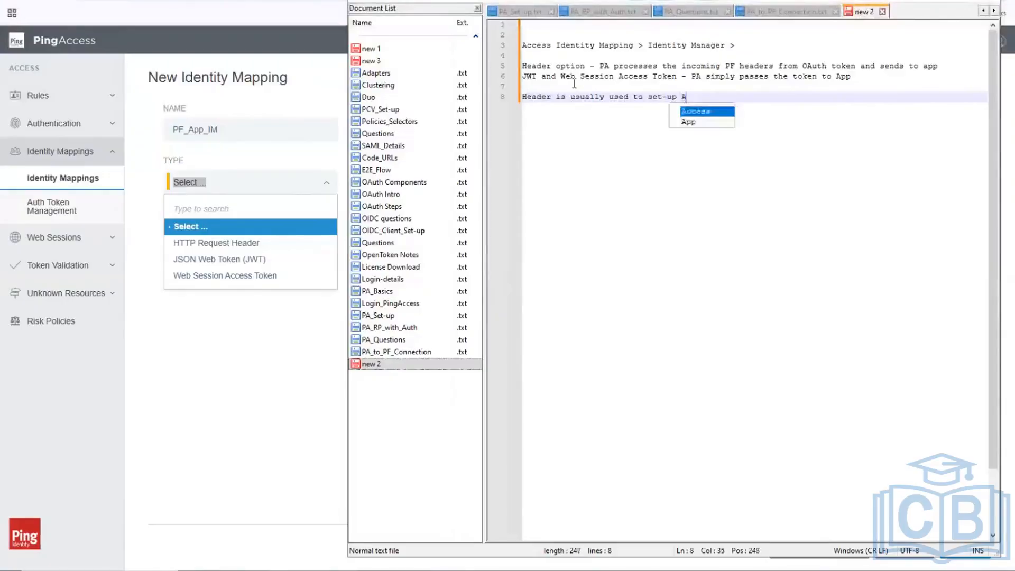
pyautogui.write('u')
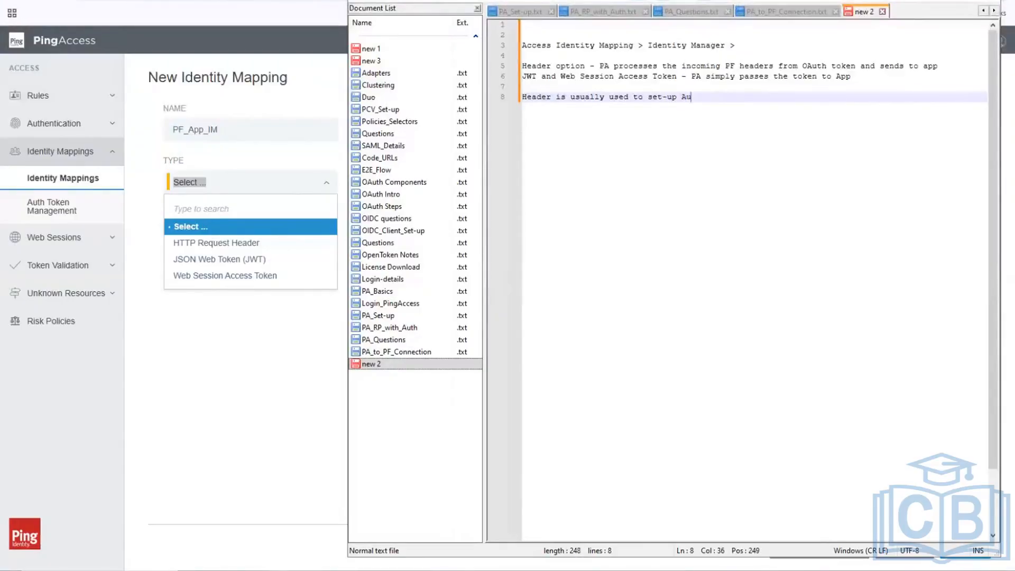
pyautogui.write('thoriza')
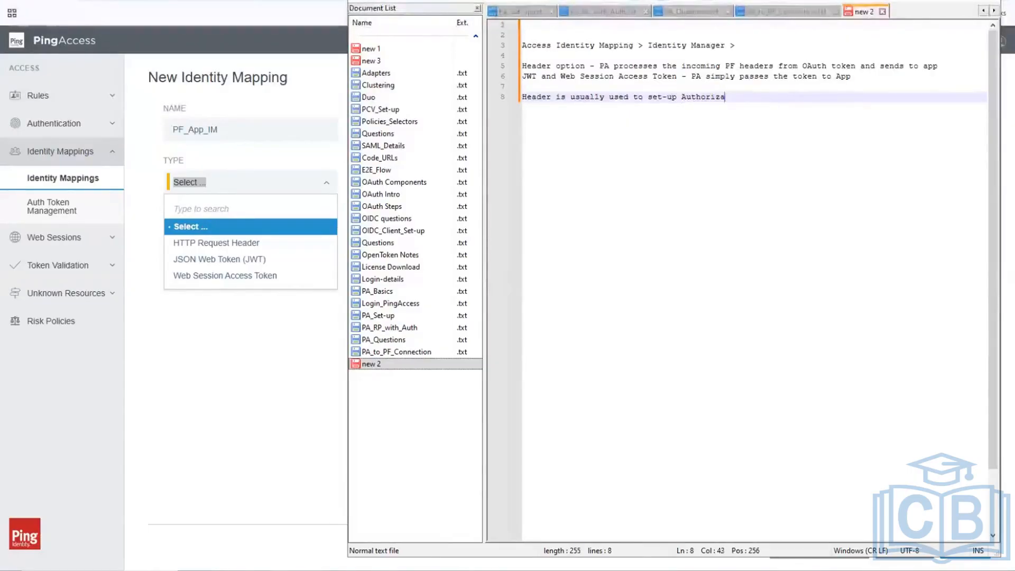
pyautogui.write('tion base')
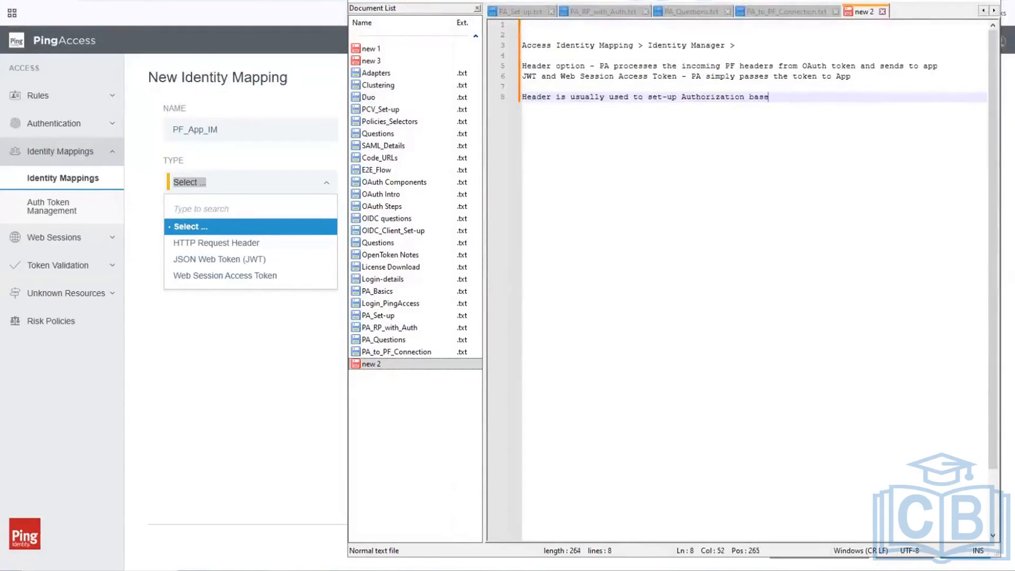
pyautogui.write('d on headers')
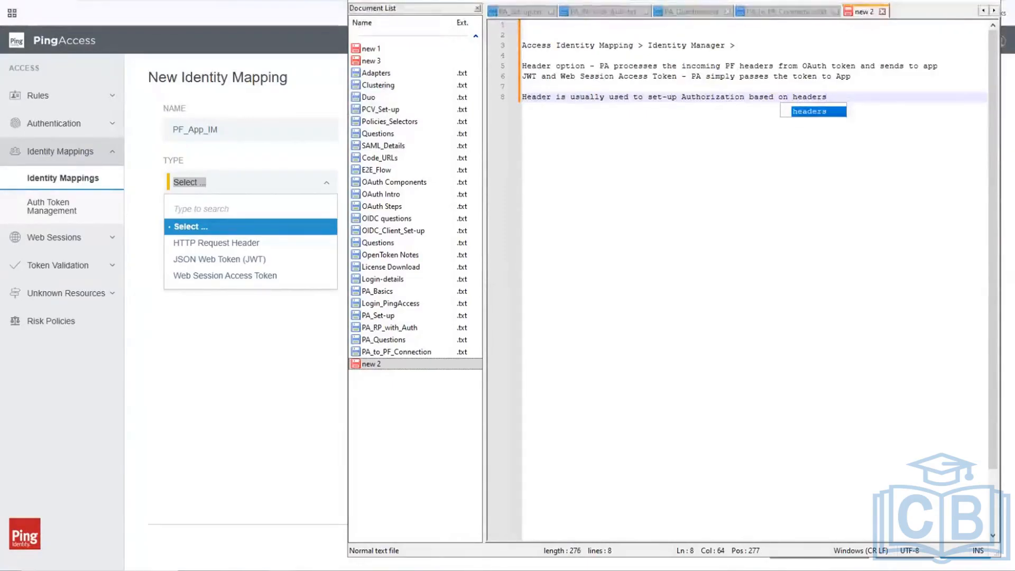
pyautogui.press('Escape')
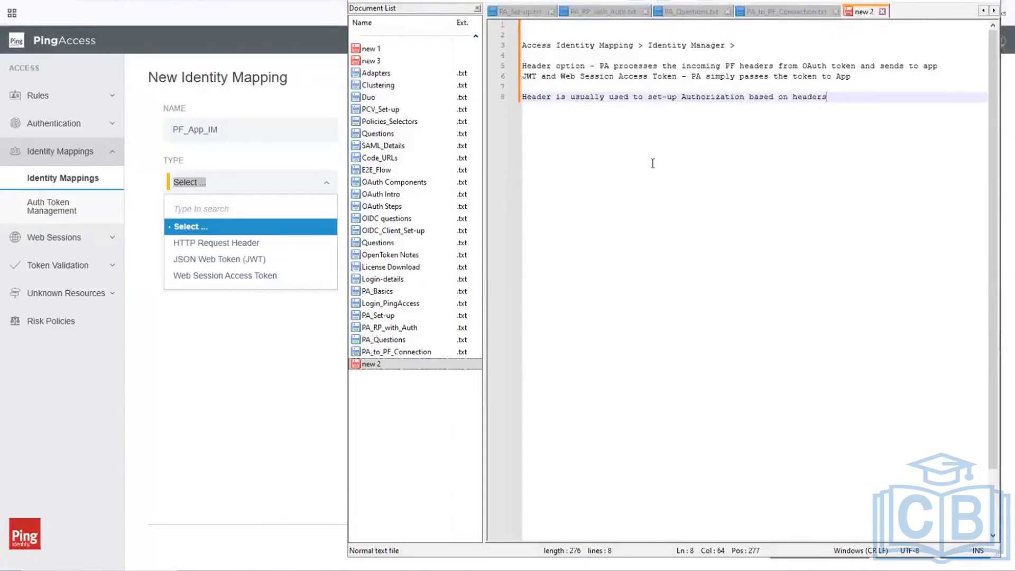
pyautogui.click(261, 364)
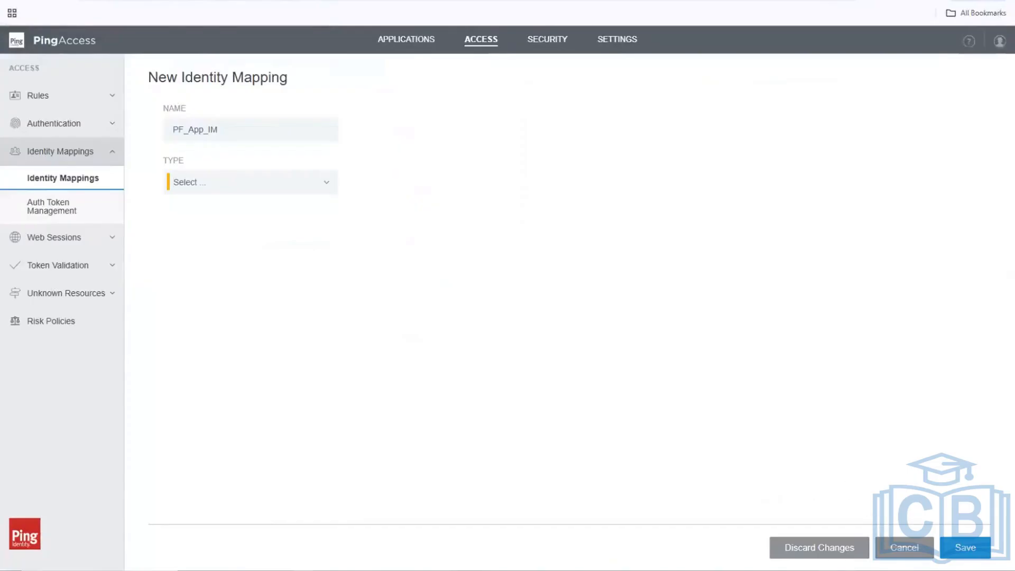
# Set PF_App_IM's type to HTTP Request Header and add a row marked as Subject.
pyautogui.click(214, 186)
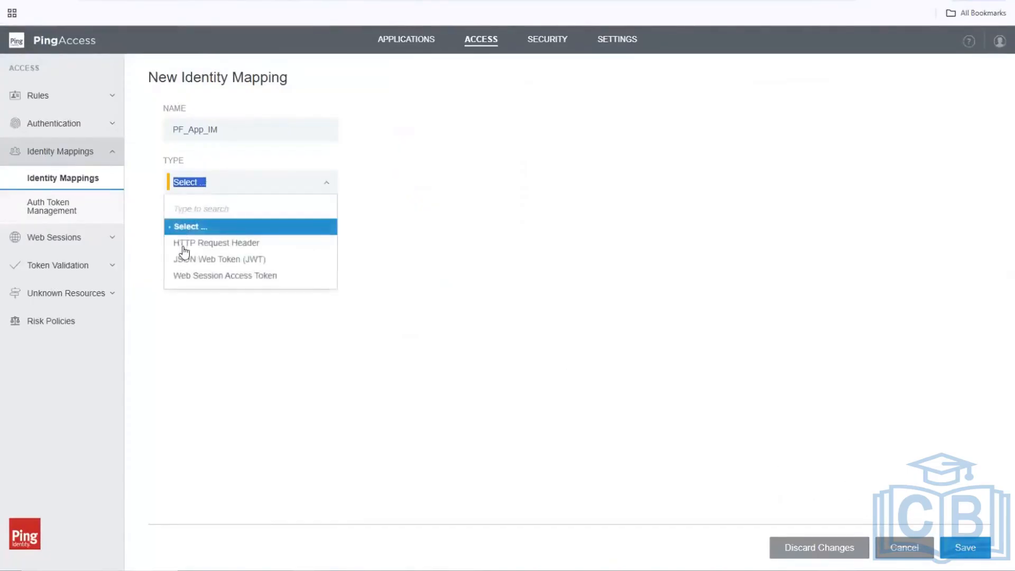
pyautogui.click(184, 246)
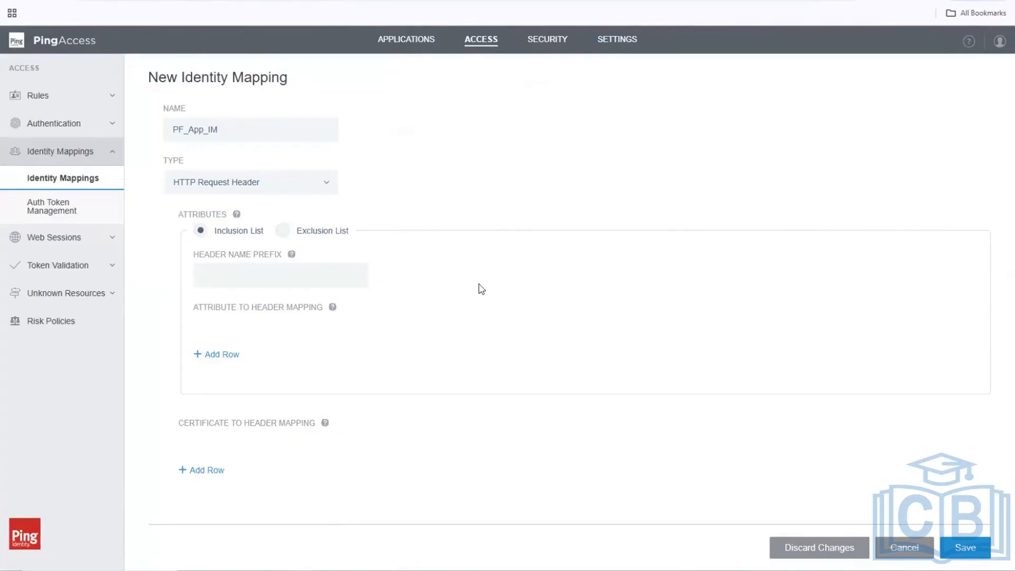
pyautogui.click(207, 356)
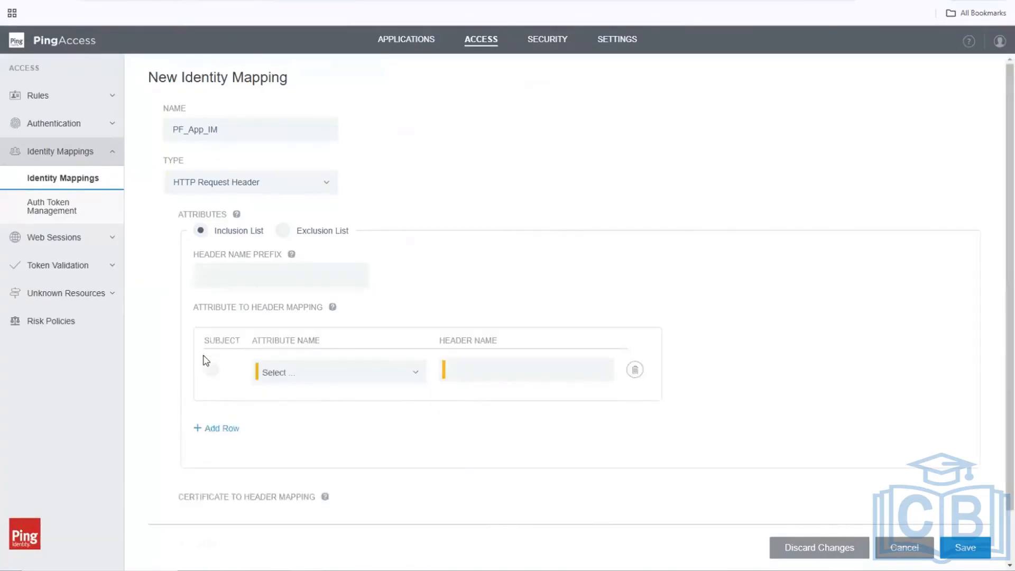
pyautogui.click(209, 273)
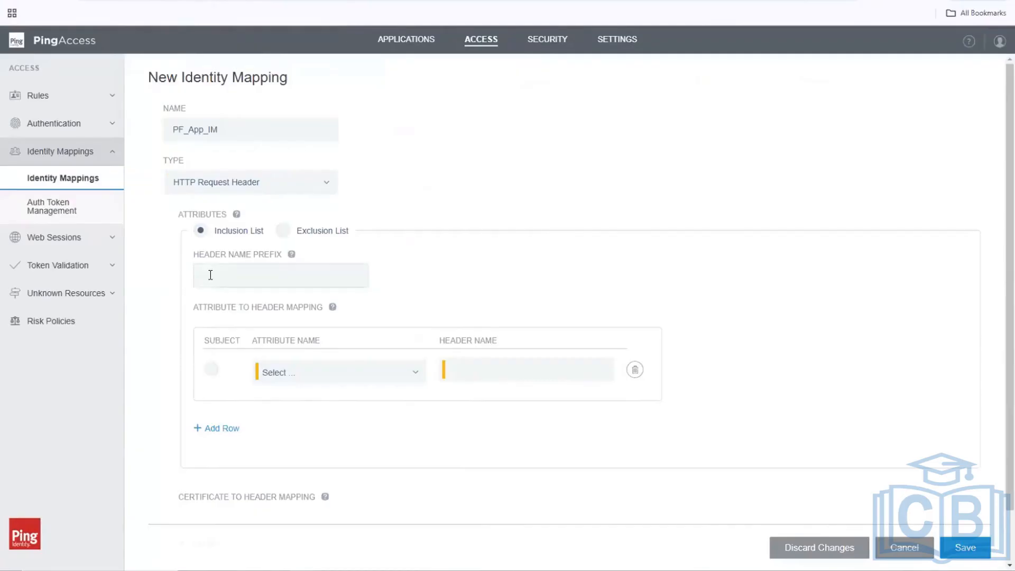
pyautogui.click(211, 369)
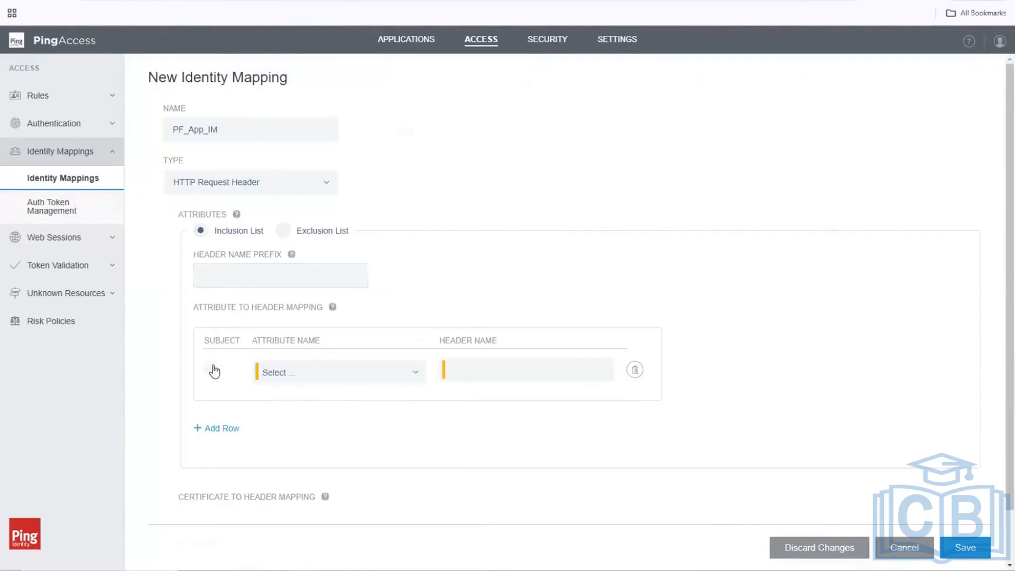
# Map attribute uid to header name uid in that row, then view PingFederate's token mapping.
pyautogui.click(414, 373)
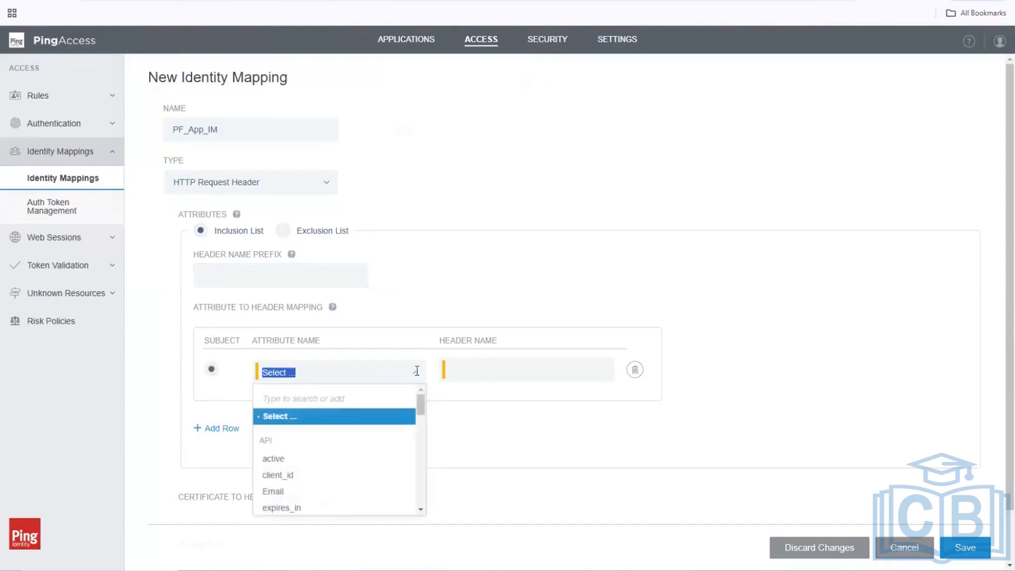
pyautogui.click(417, 374)
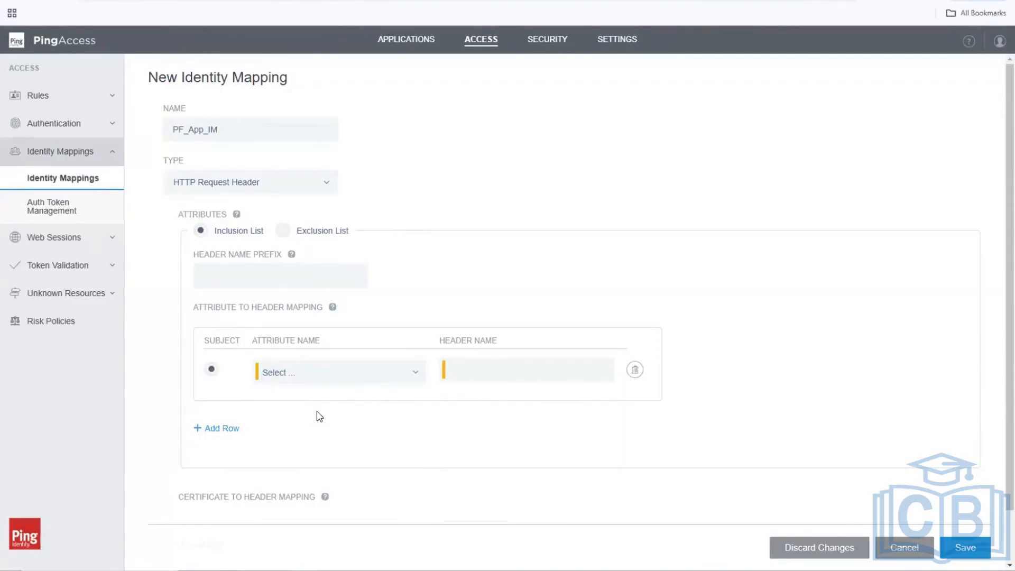
pyautogui.scroll(-1, 318, 418)
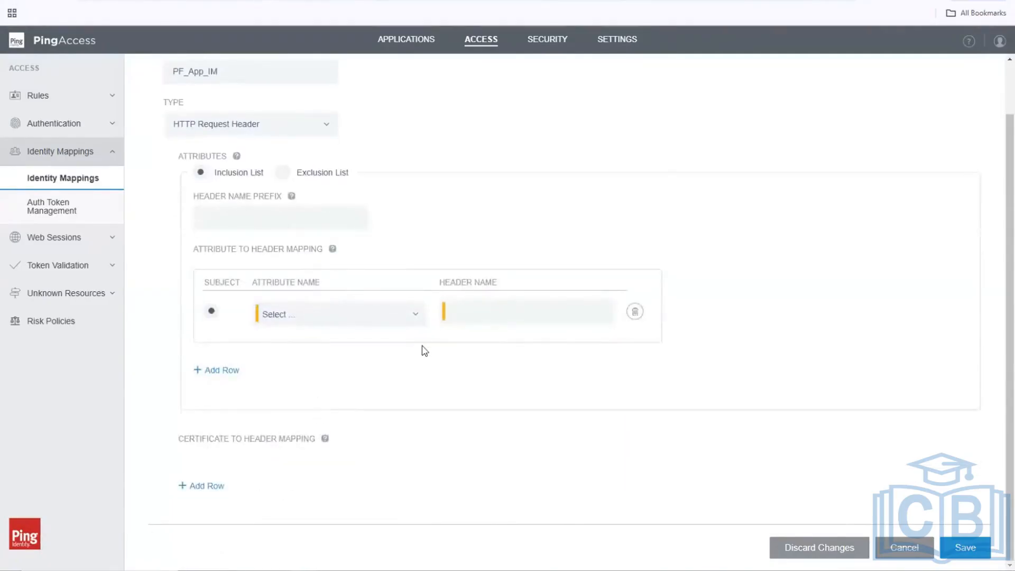
pyautogui.click(412, 314)
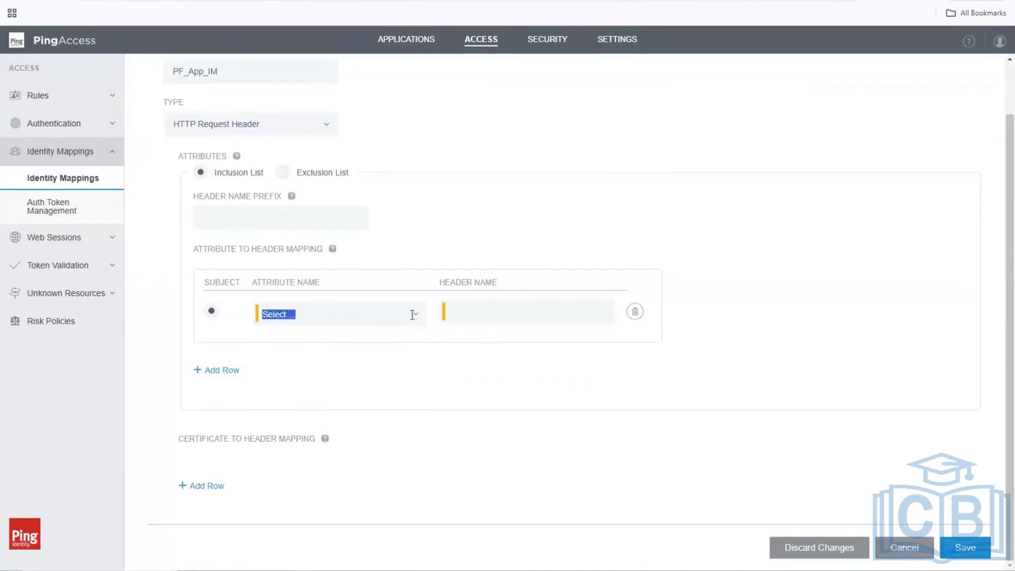
pyautogui.scroll(-3, 365, 415)
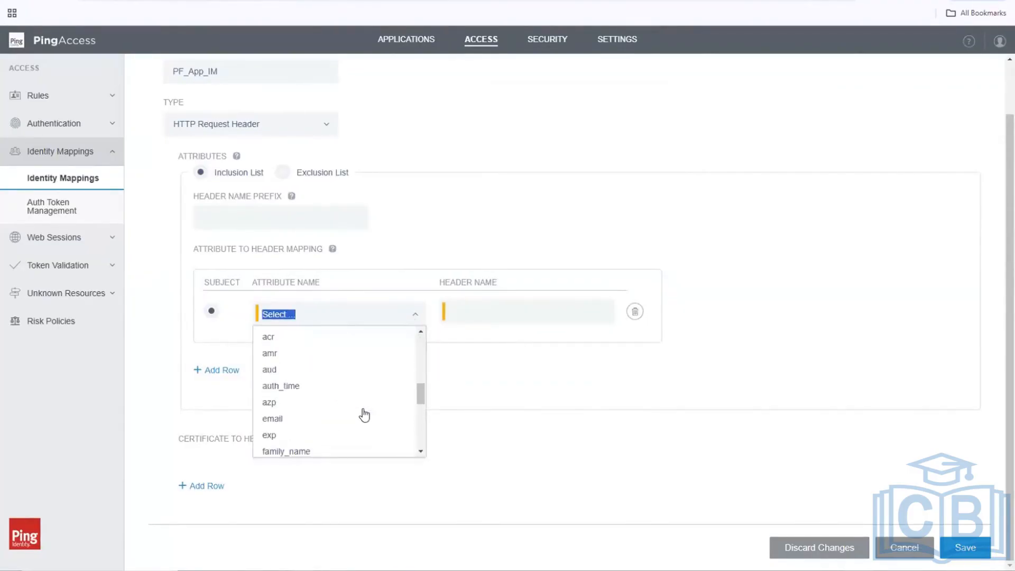
pyautogui.scroll(-3, 364, 415)
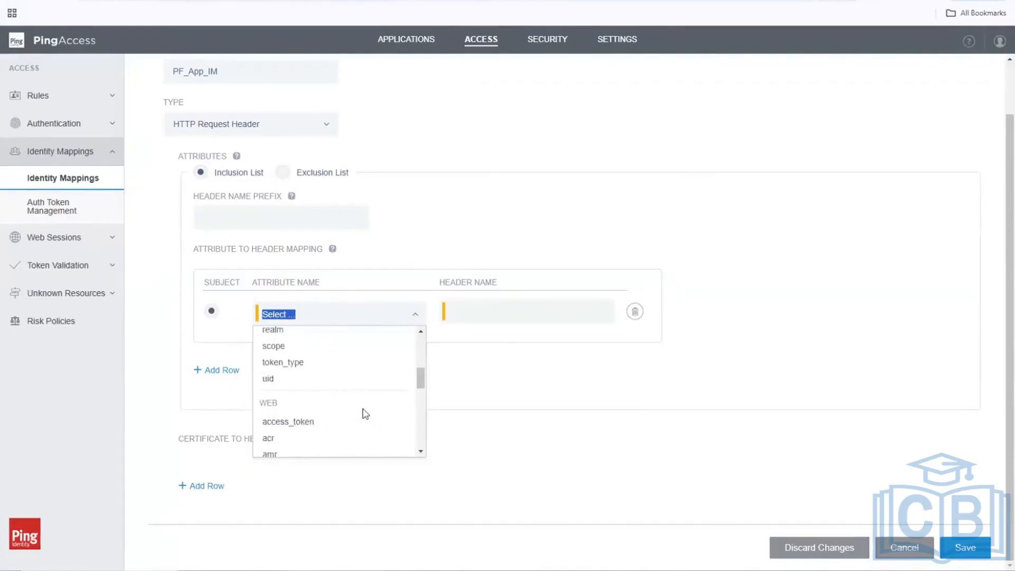
pyautogui.write('u')
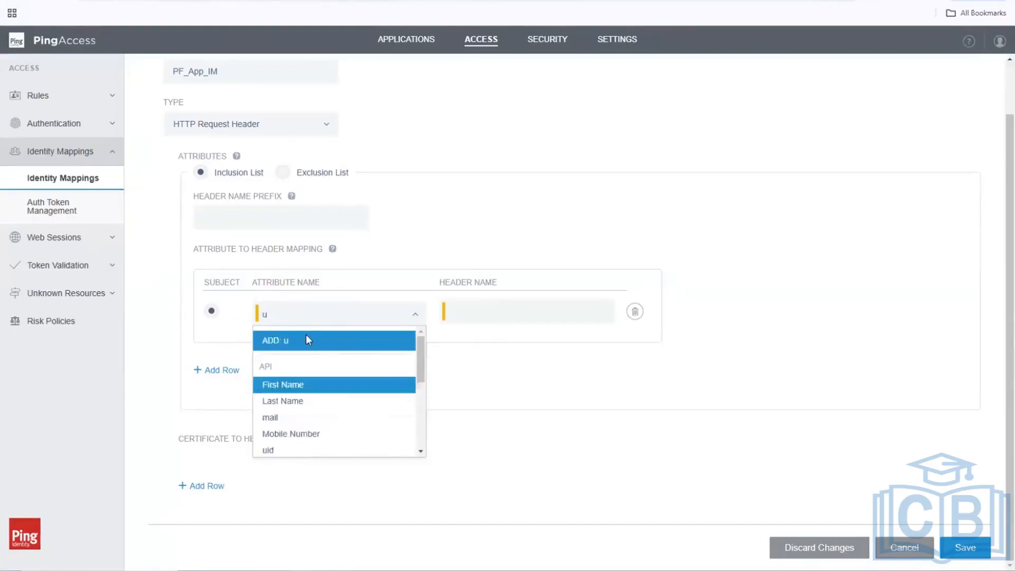
pyautogui.write('id')
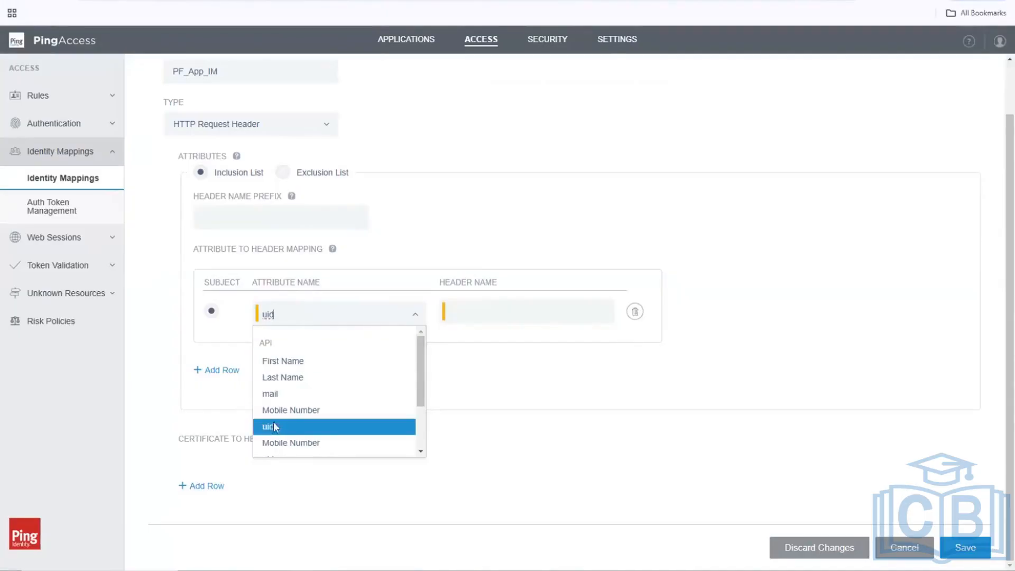
pyautogui.click(273, 426)
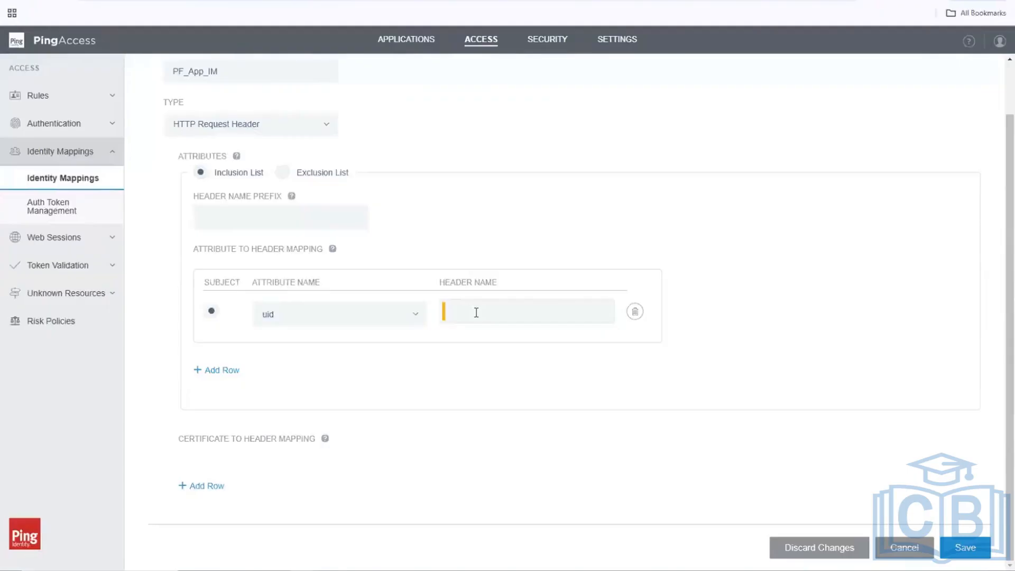
pyautogui.click(476, 312)
pyautogui.write('uid')
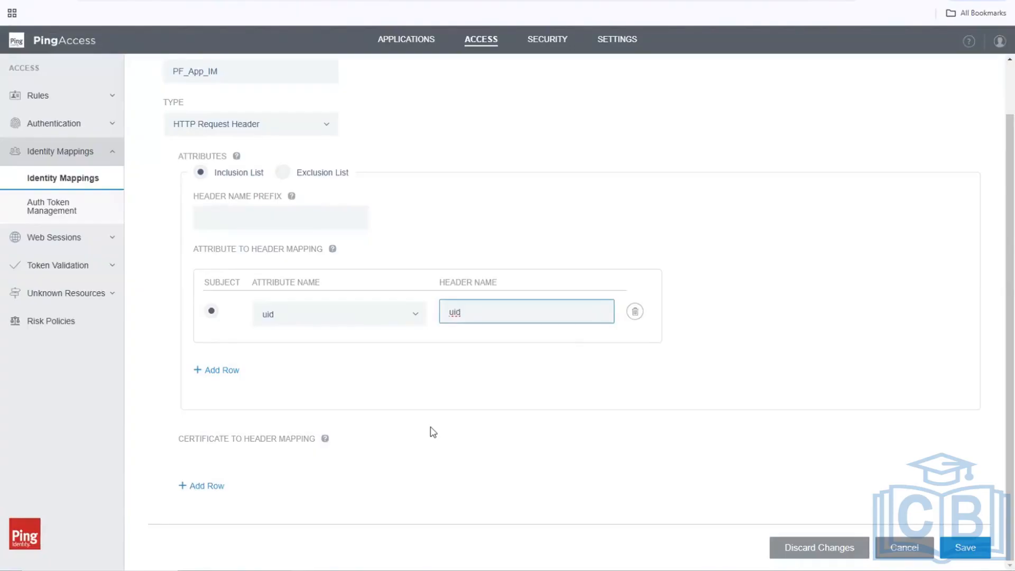
pyautogui.click(350, 1)
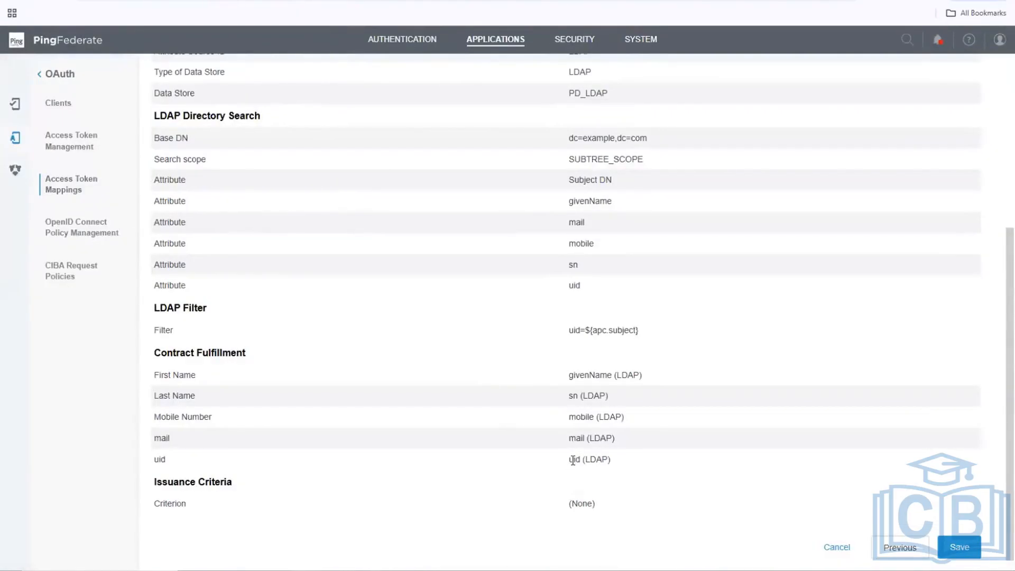
# Select uid (LDAP) under Contract Fulfillment, then go back to the PF_App_IM form.
pyautogui.doubleClick(573, 461)
pyautogui.click(275, 1)
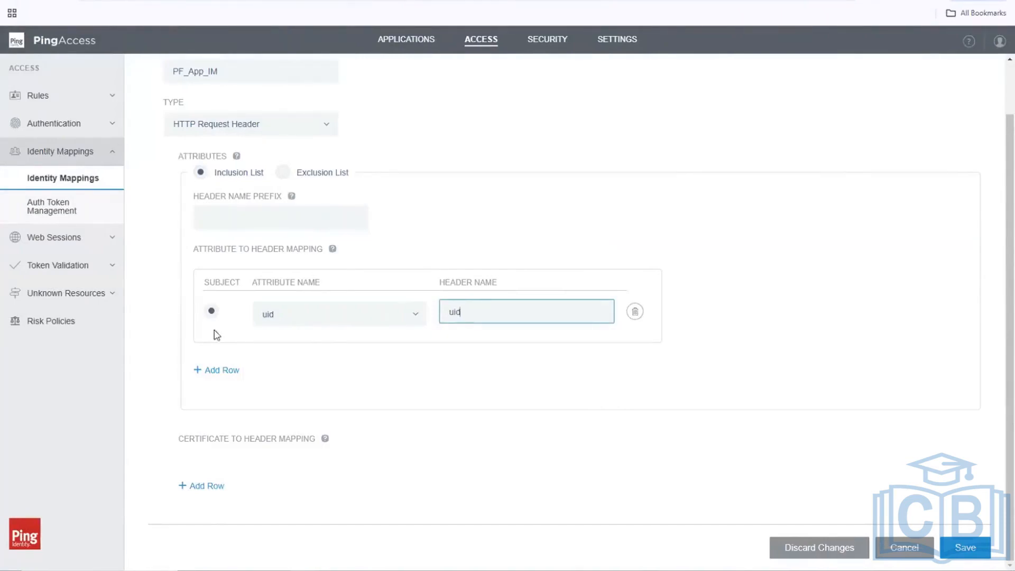
# Add a second mapping row that sends First Name as request header User_FN.
pyautogui.click(198, 373)
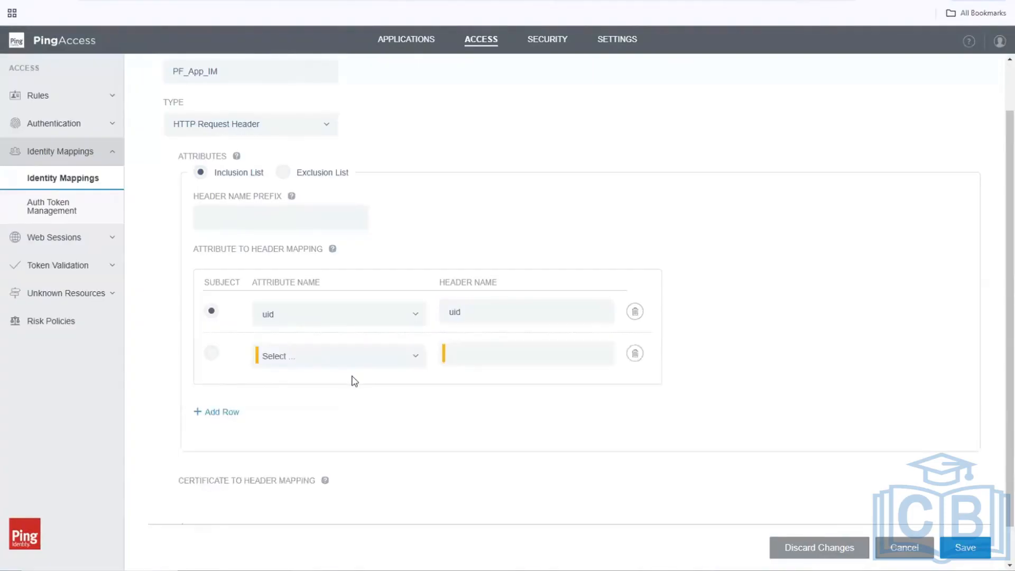
pyautogui.click(416, 355)
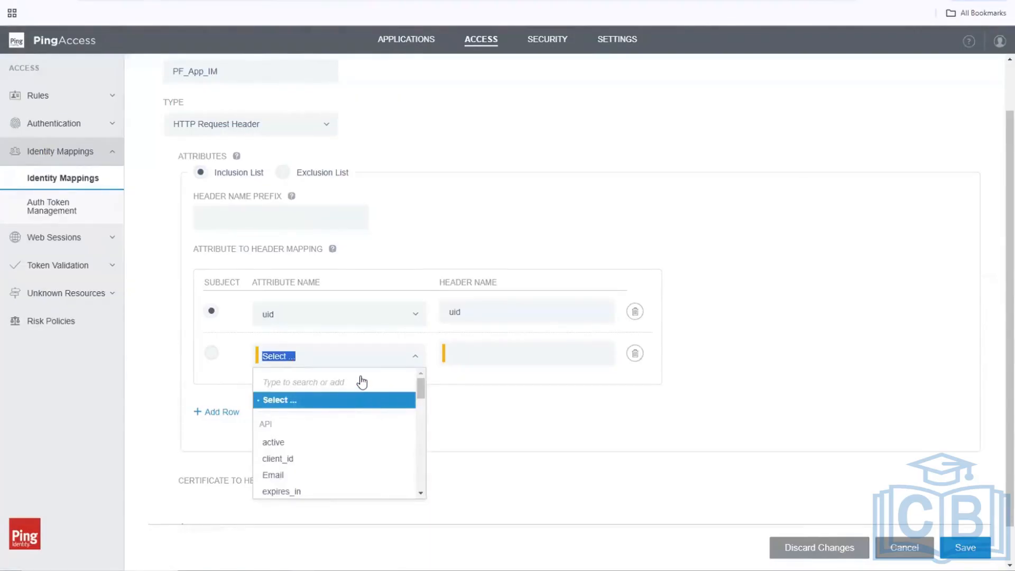
pyautogui.write('First')
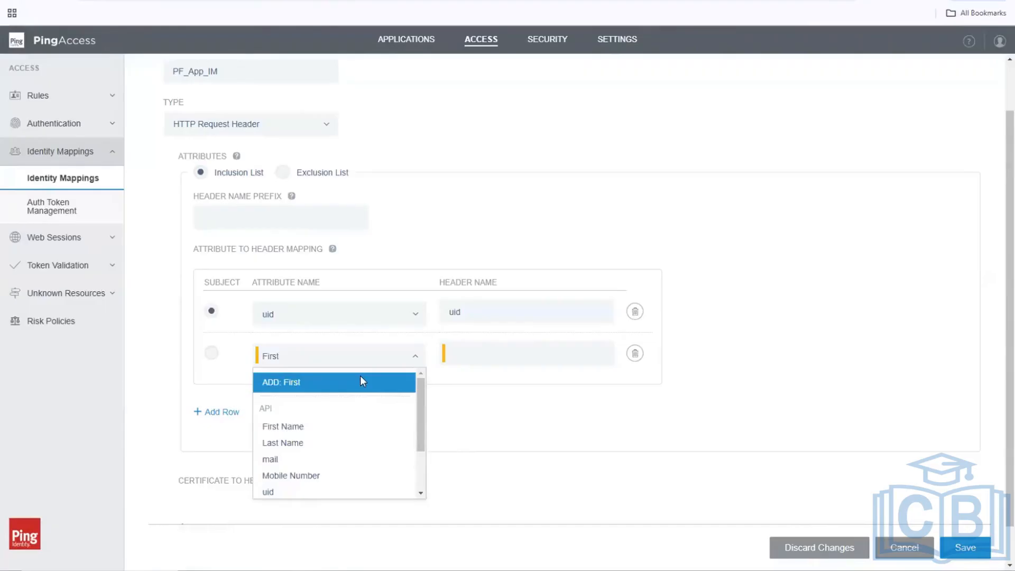
pyautogui.click(319, 426)
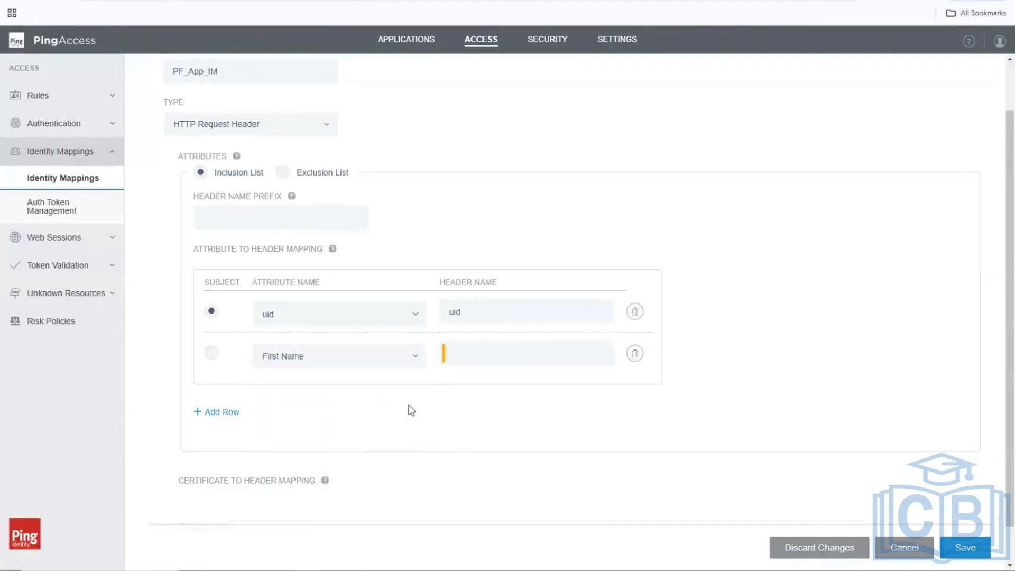
pyautogui.click(490, 346)
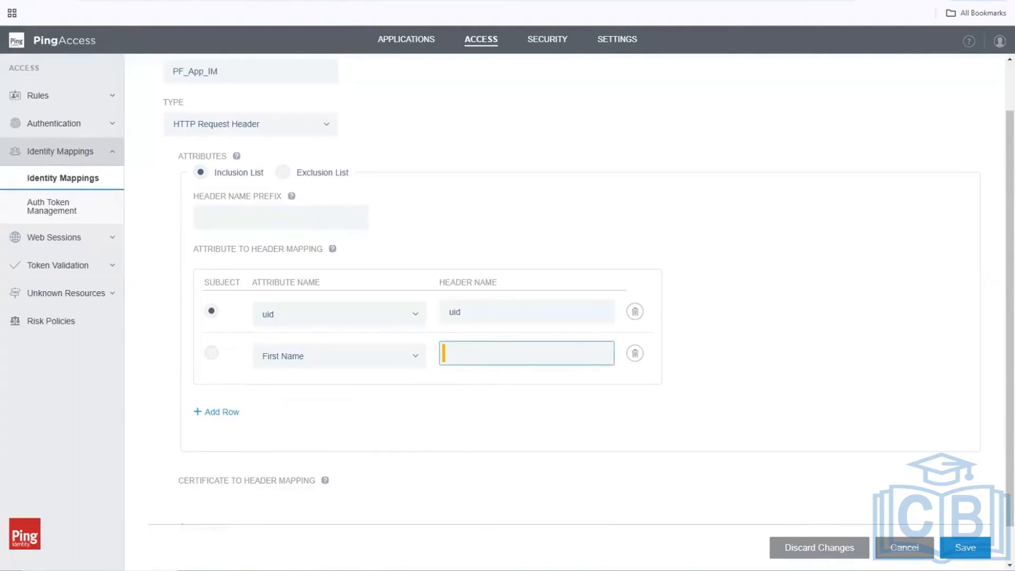
pyautogui.click(341, 1)
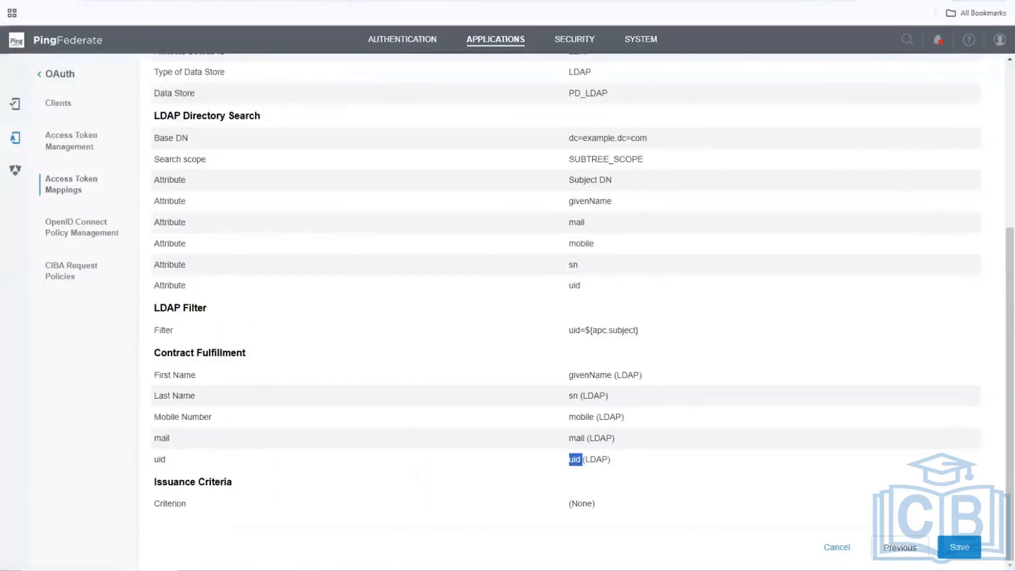
pyautogui.click(264, 1)
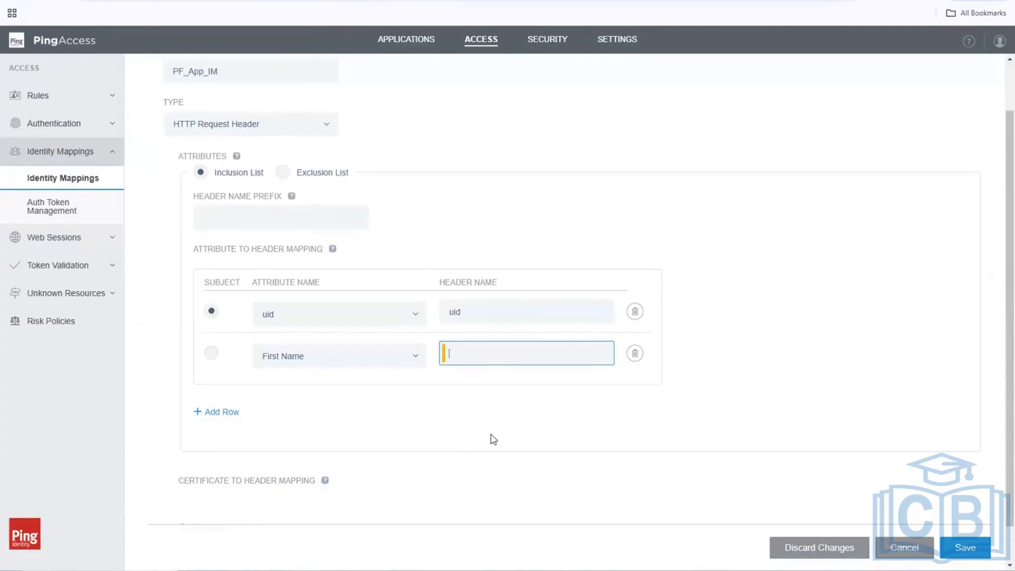
pyautogui.write('User_FN')
pyautogui.click(450, 434)
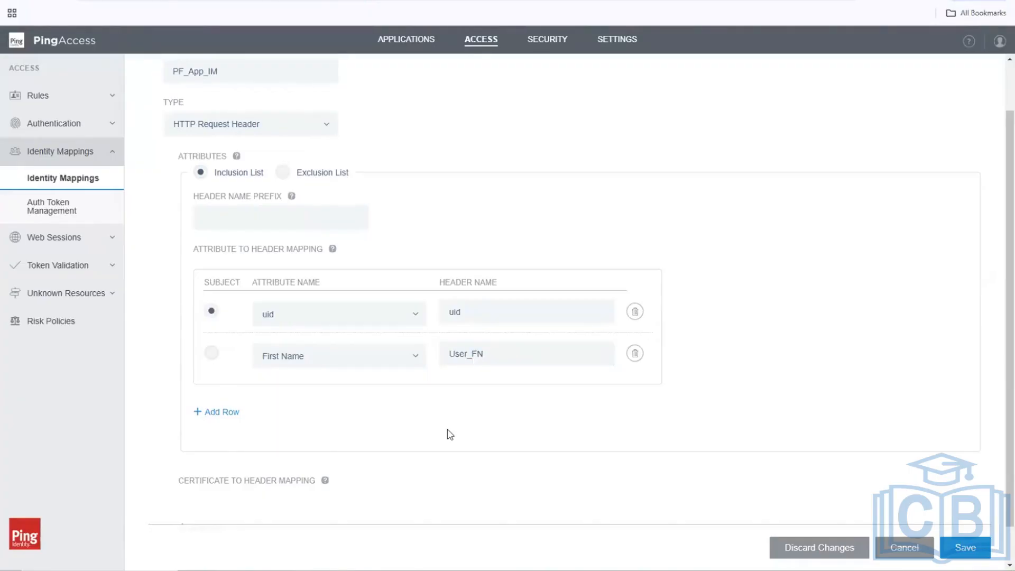
# Add a third mapping row that sends Last Name as header User_LN.
pyautogui.click(214, 413)
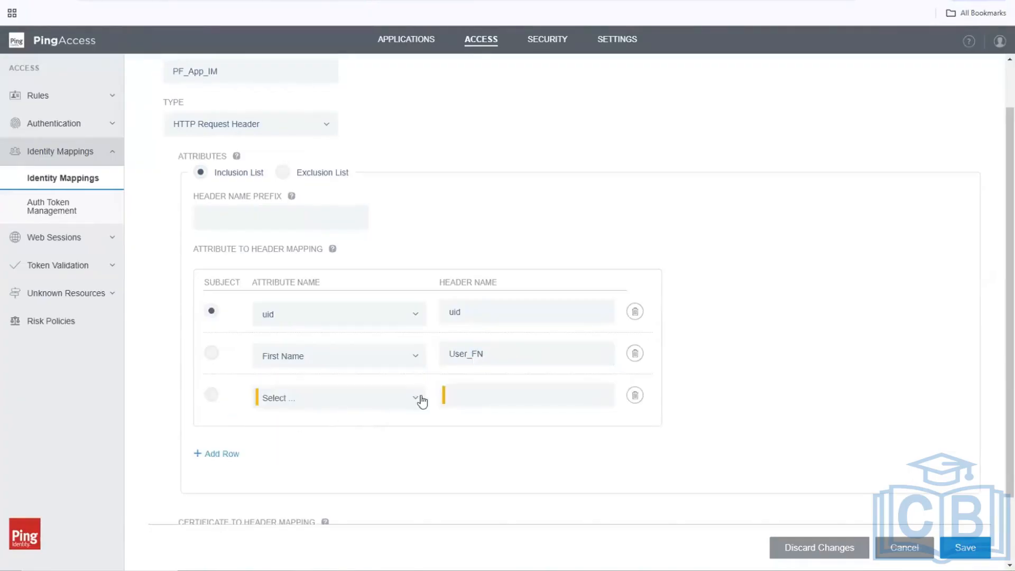
pyautogui.click(393, 392)
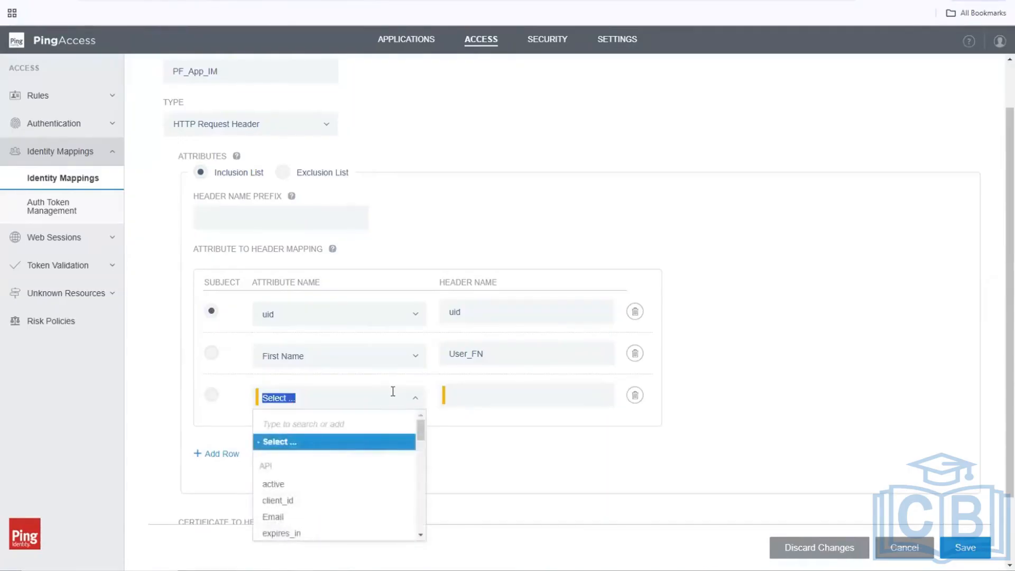
pyautogui.write('last')
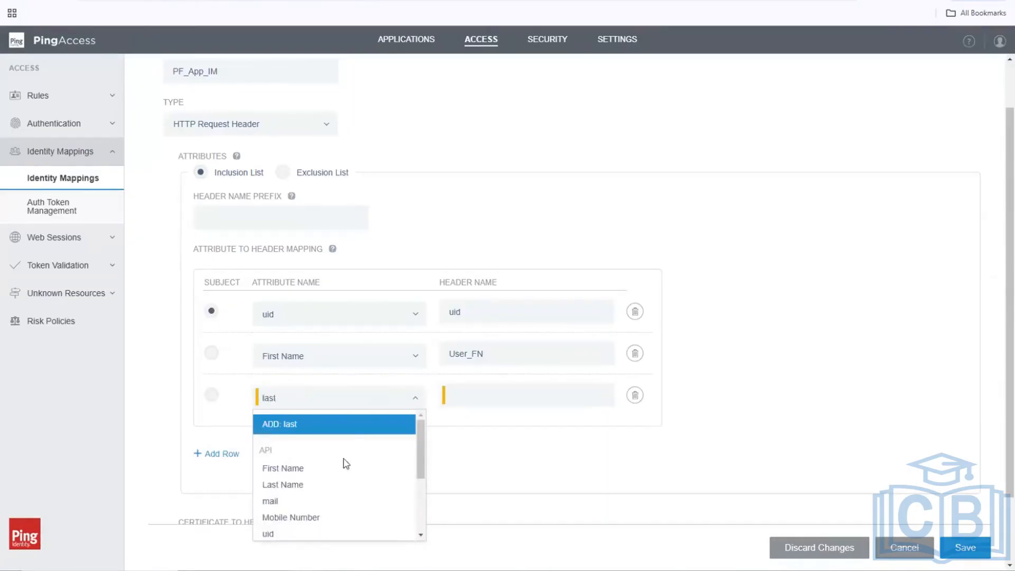
pyautogui.click(316, 488)
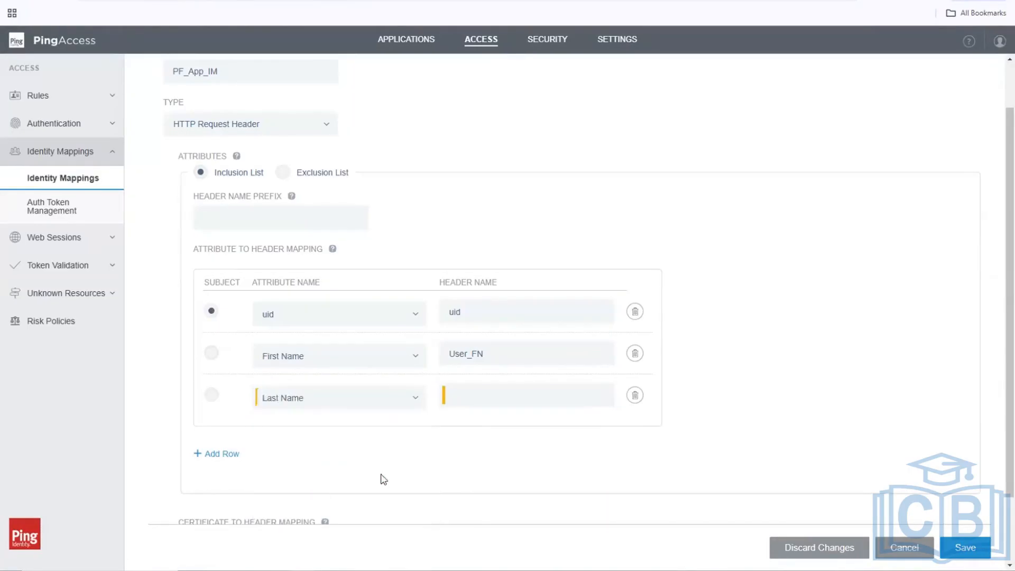
pyautogui.click(521, 391)
pyautogui.write('User')
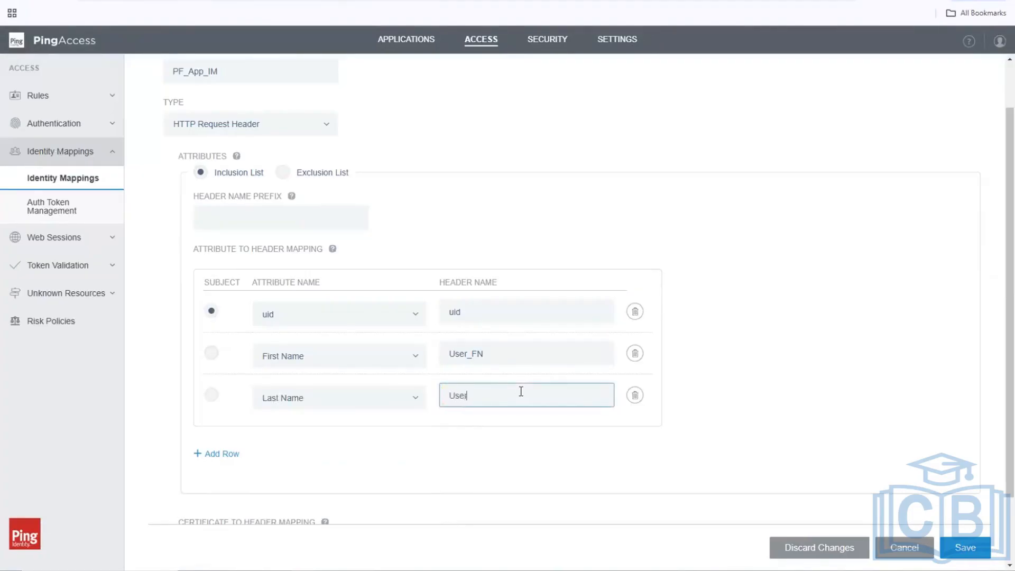
pyautogui.write('_LN')
# Add a fourth mapping row that sends mail as header User_Mail, plus a fifth blank row.
pyautogui.click(229, 458)
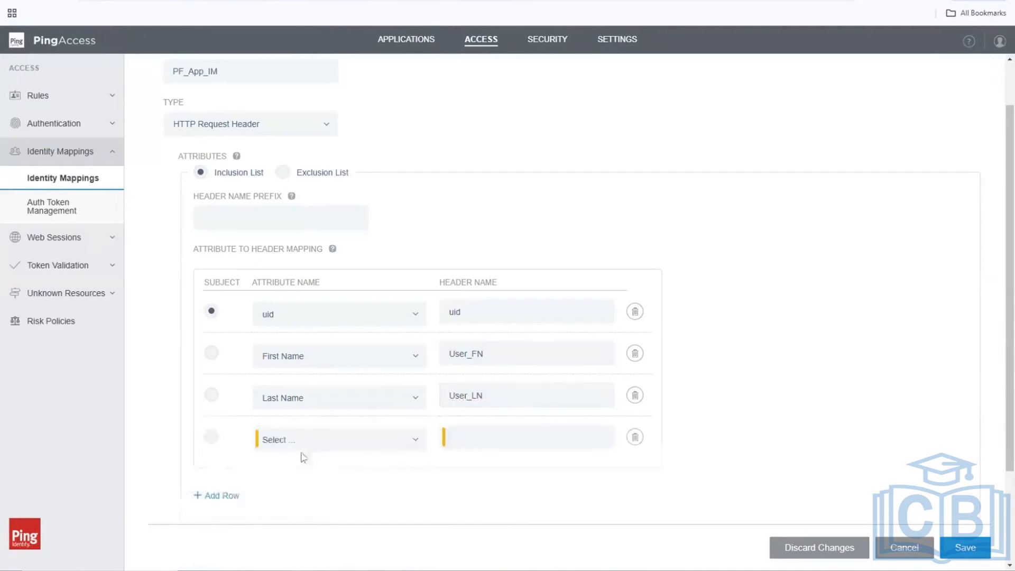
pyautogui.click(416, 437)
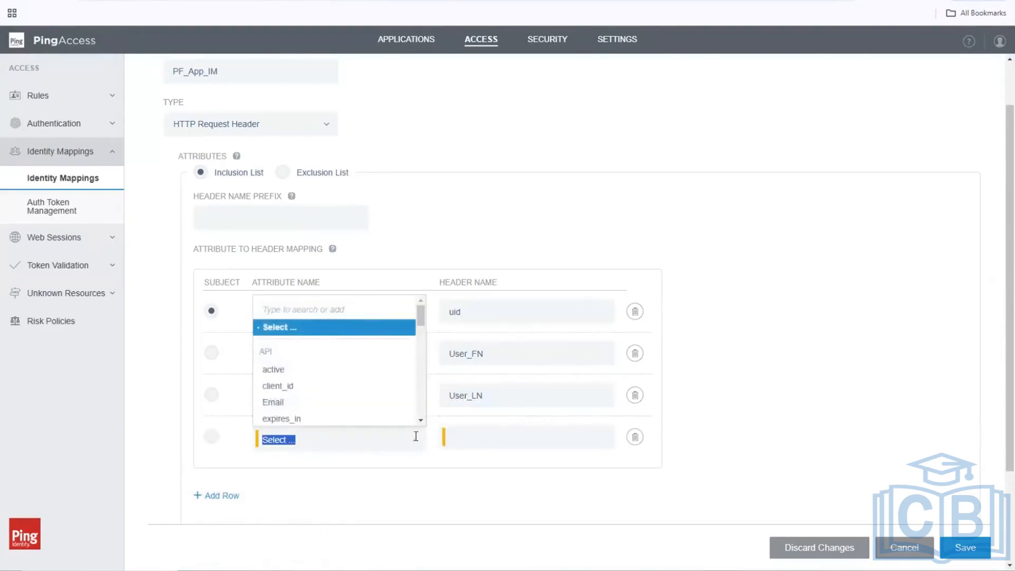
pyautogui.write('mail')
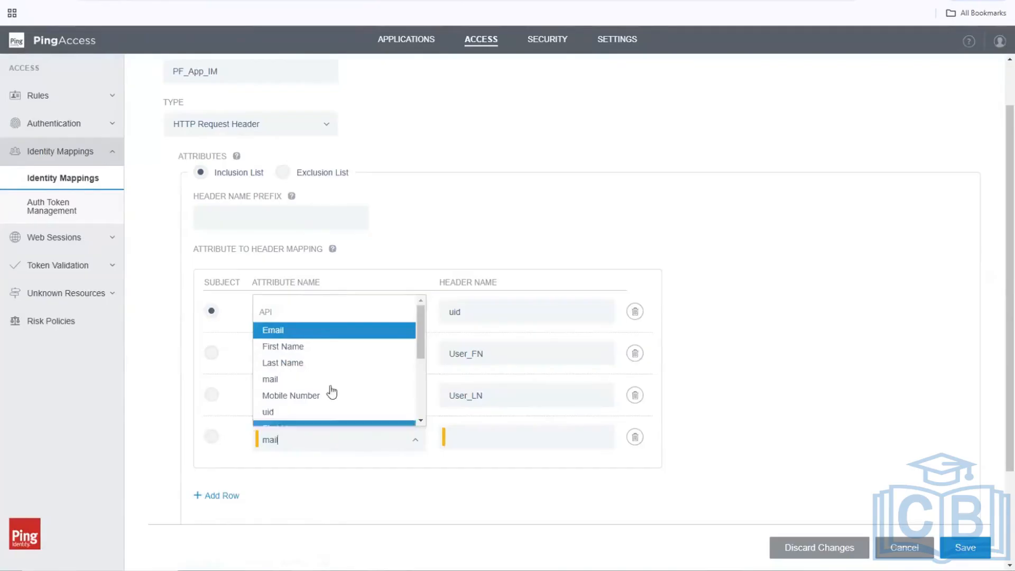
pyautogui.click(299, 379)
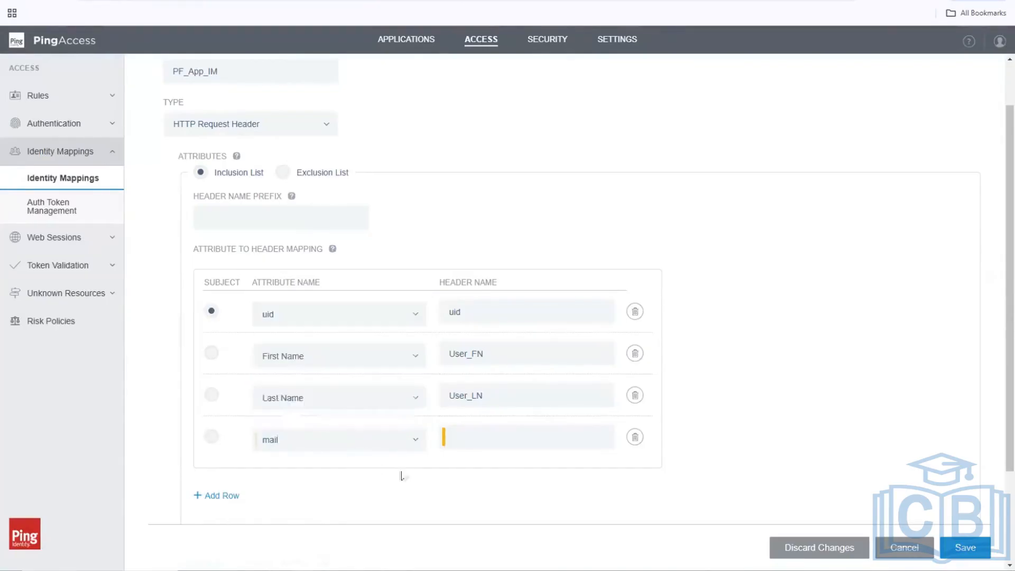
pyautogui.click(502, 435)
pyautogui.write('U')
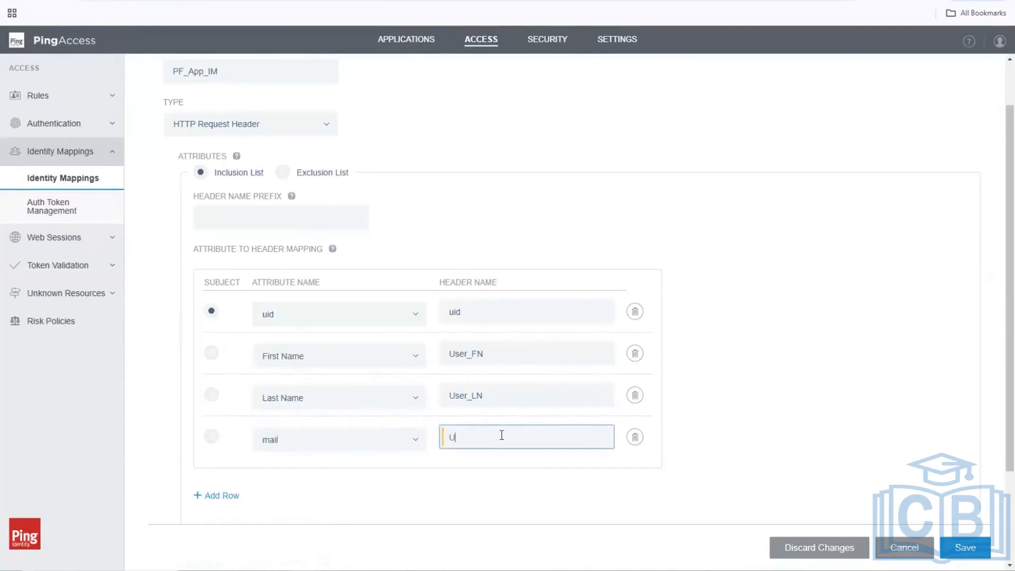
pyautogui.write('ser_Mail')
pyautogui.click(217, 500)
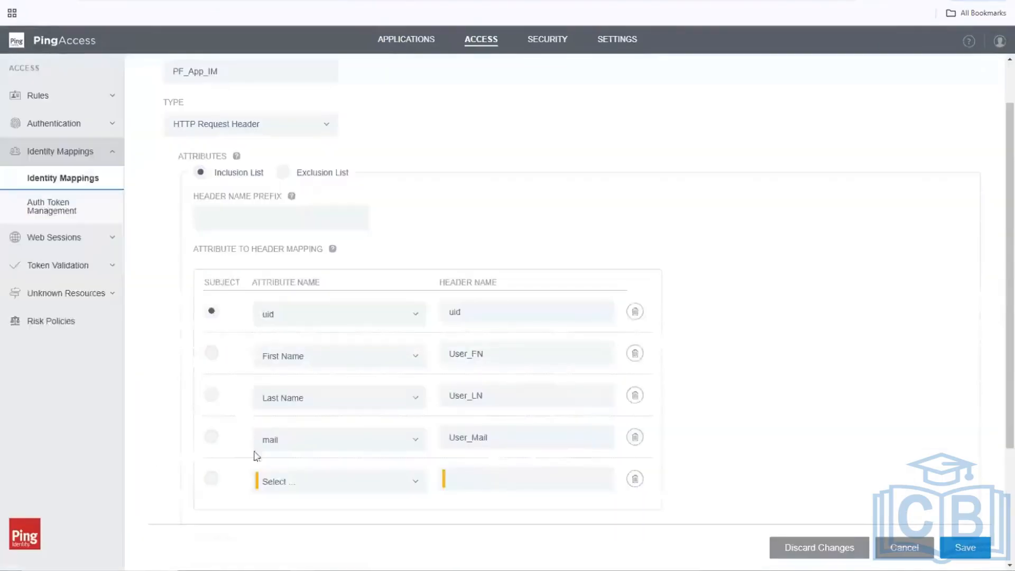
# Map Mobile Number to header User_Phone in the fifth row, fixing the header's capitalization.
pyautogui.click(288, 482)
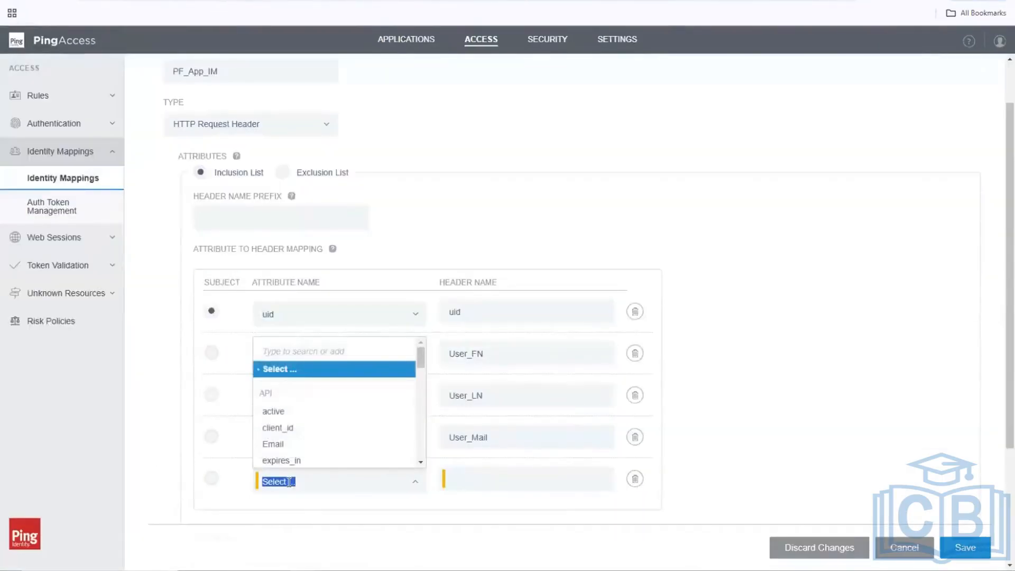
pyautogui.write('mobil')
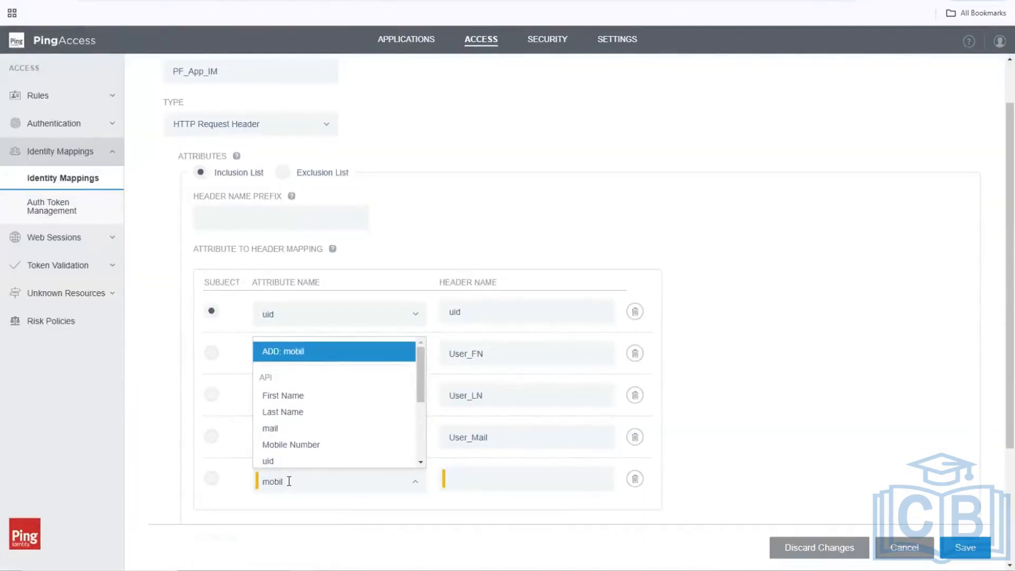
pyautogui.click(308, 447)
pyautogui.click(489, 480)
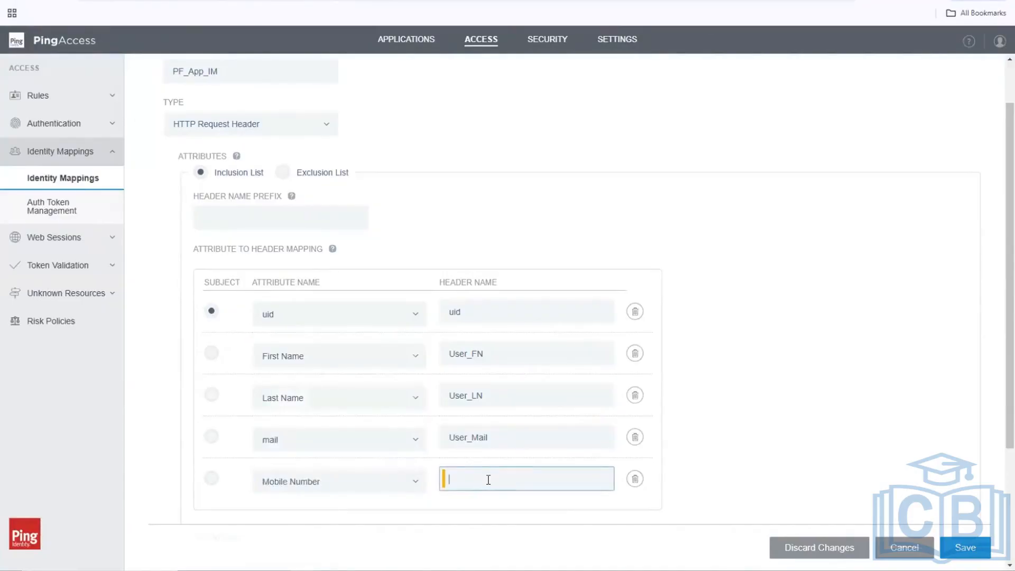
pyautogui.write('User_phone')
pyautogui.press('BackSpace')
pyautogui.press('BackSpace')
pyautogui.press('BackSpace')
pyautogui.press('BackSpace')
pyautogui.press('BackSpace')
pyautogui.write('Phone')
pyautogui.click(812, 375)
pyautogui.scroll(-2, 813, 375)
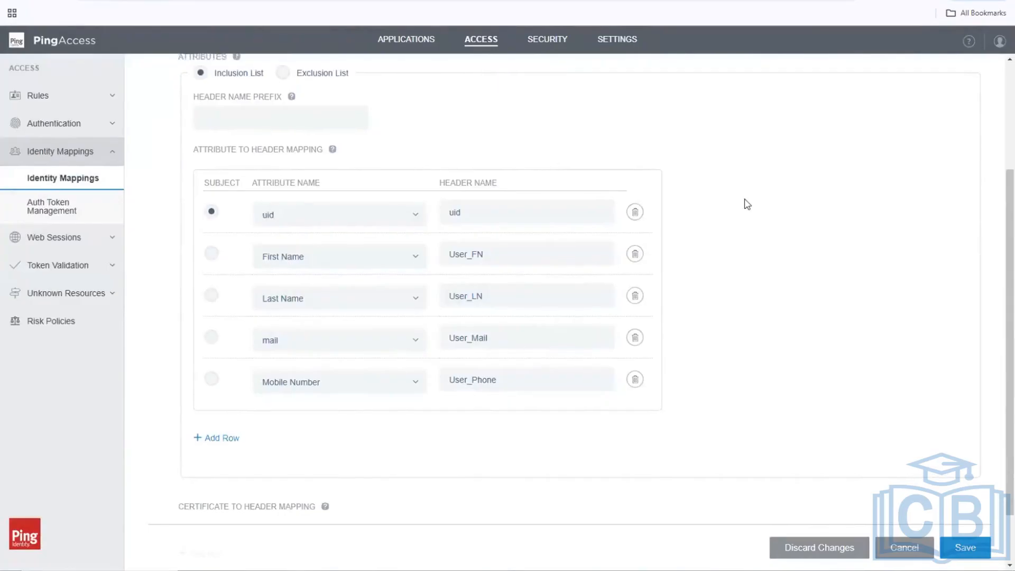
pyautogui.scroll(2, 645, 204)
pyautogui.click(253, 225)
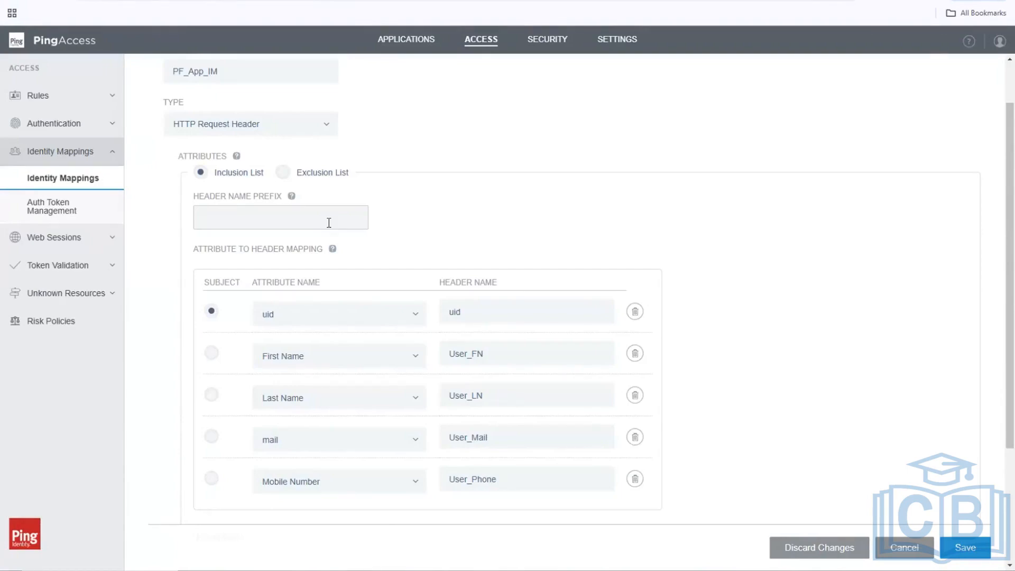
pyautogui.scroll(-3, 848, 288)
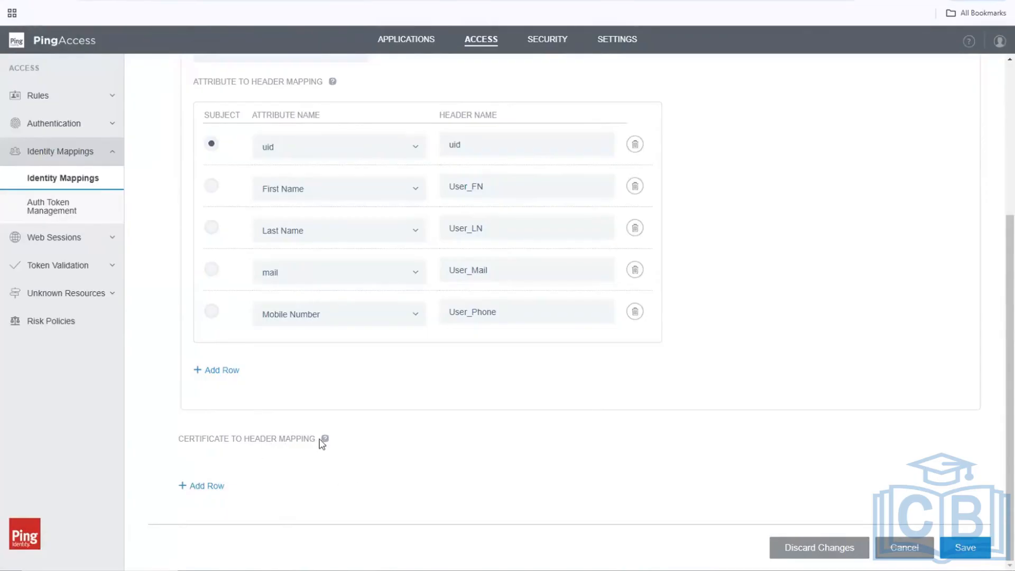
# Note that Certificate to Header Mapping is used for digital signatures (non-repudiation), then hide Notepad++.
pyautogui.moveTo(325, 442)
pyautogui.moveTo(228, 443); pyautogui.dragTo(315, 444)
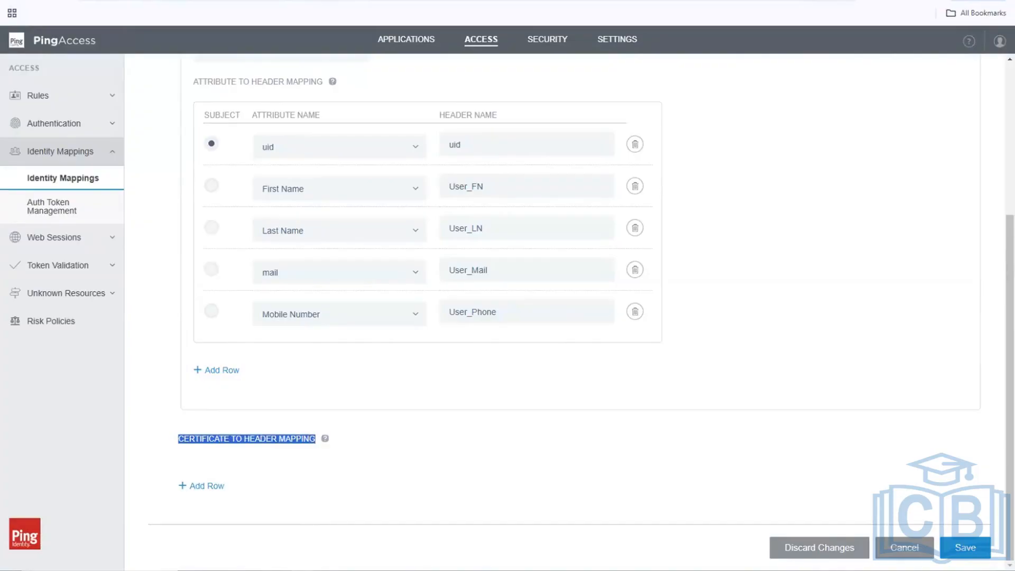
pyautogui.hotkey('alt', 'Tab')
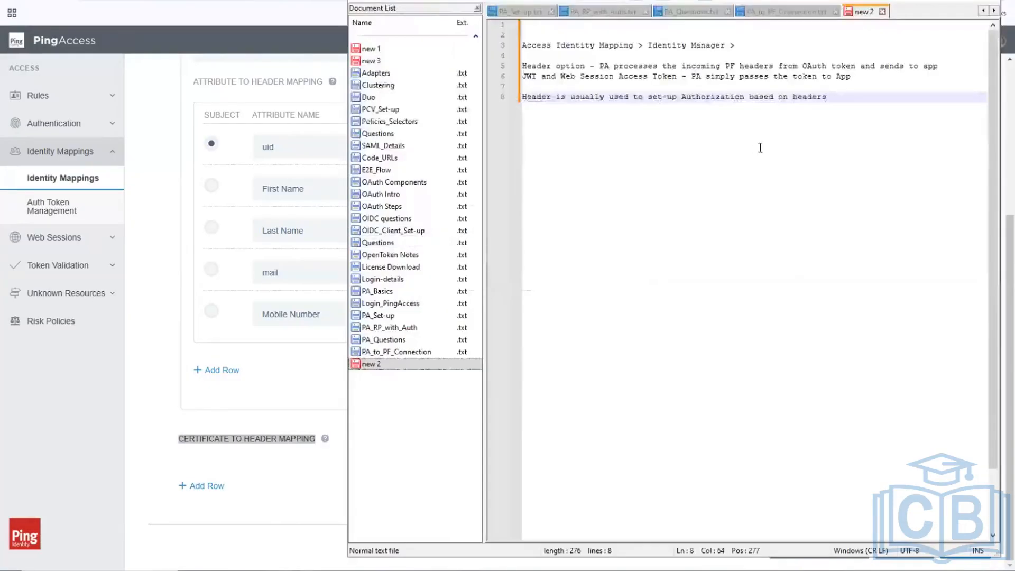
pyautogui.press('Return')
pyautogui.press('Return')
pyautogui.press('Return')
pyautogui.write('Certificate to Header Mapping ')
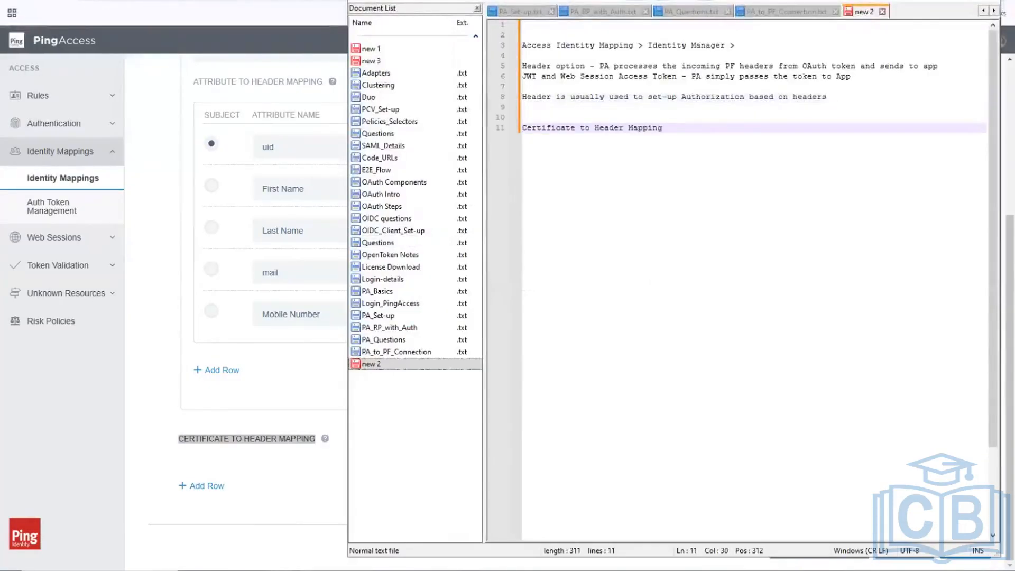
pyautogui.write('- Us')
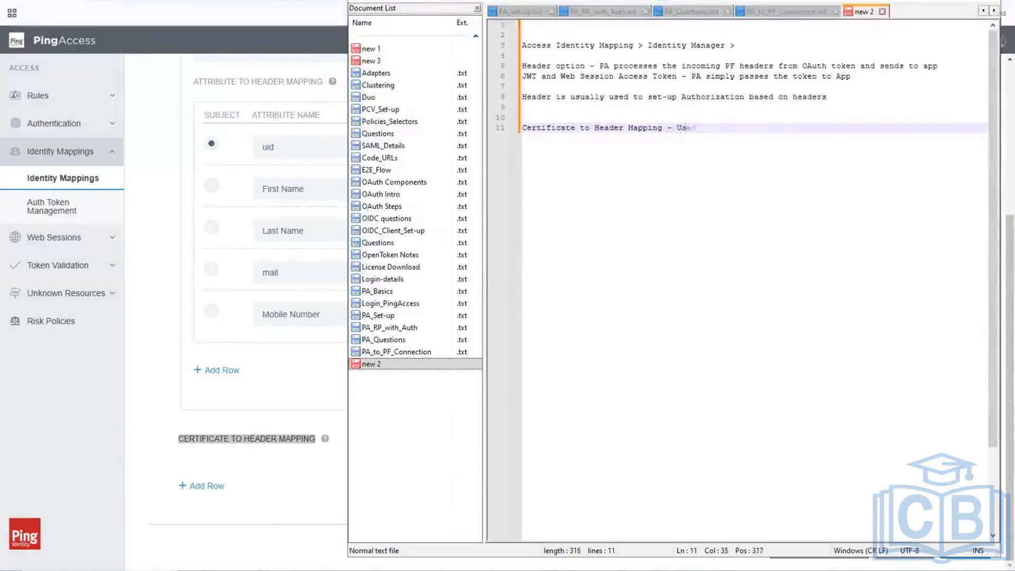
pyautogui.write('ed fopr digit')
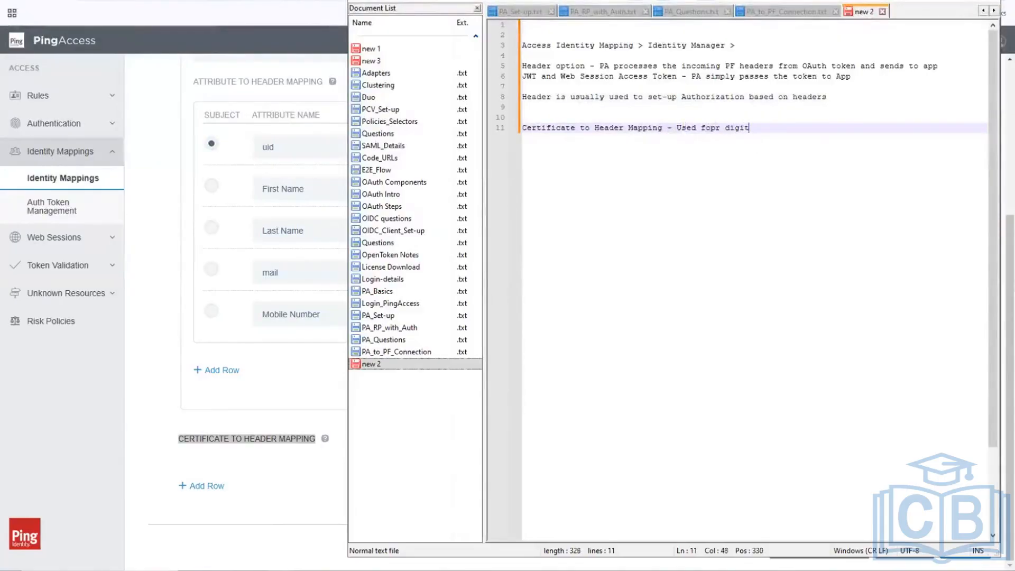
pyautogui.write('al signatu')
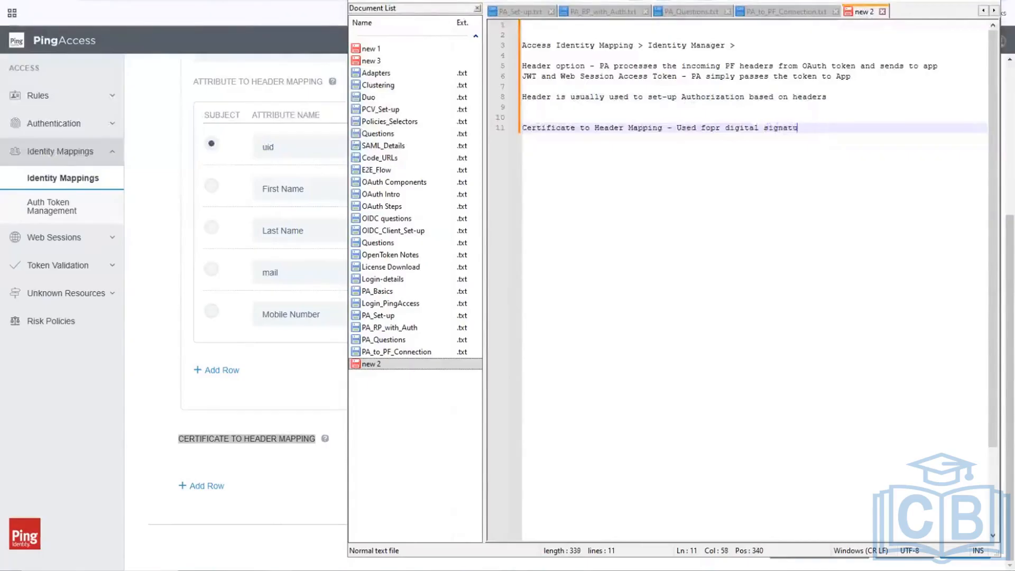
pyautogui.write('res (non')
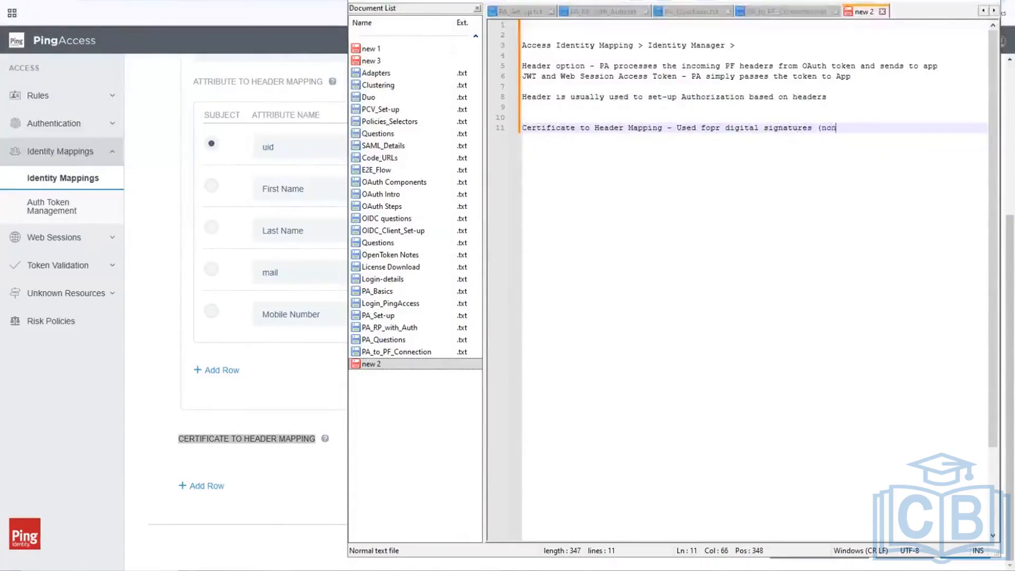
pyautogui.write('-repudiation)')
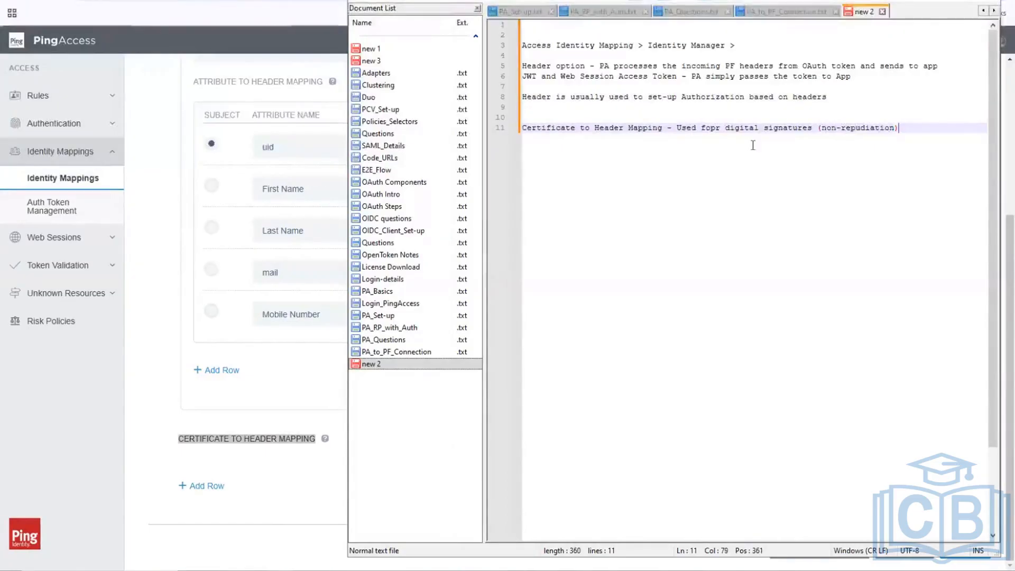
pyautogui.click(926, 1)
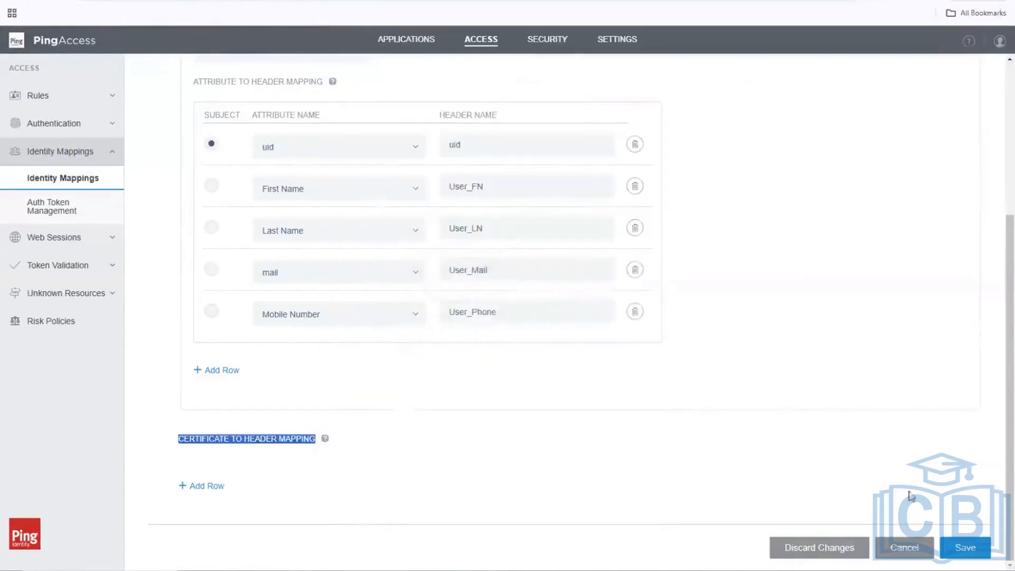
# Save the PF_App_IM identity mapping and bring the Notepad++ notes back.
pyautogui.click(966, 548)
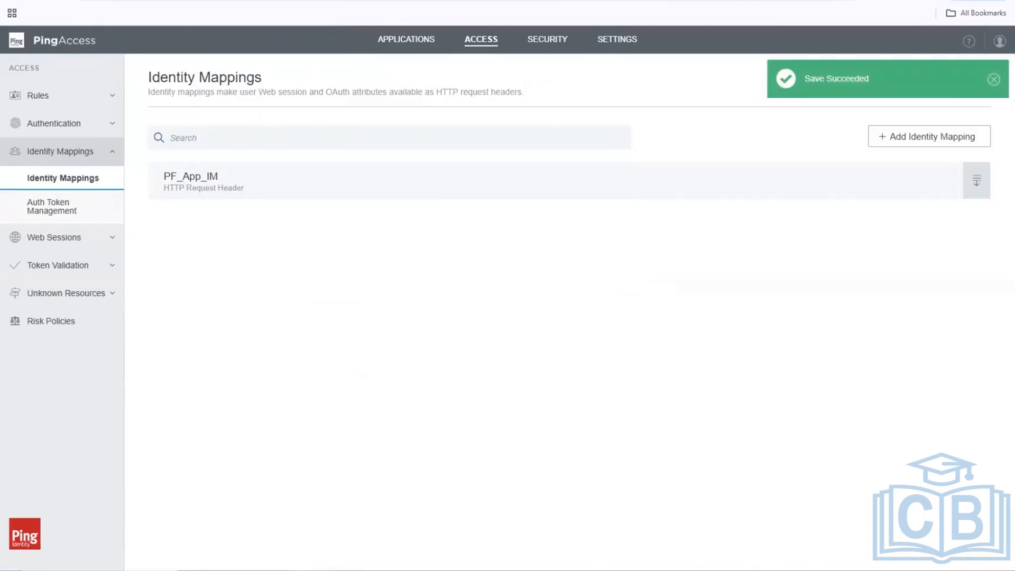
pyautogui.hotkey('alt', 'Tab')
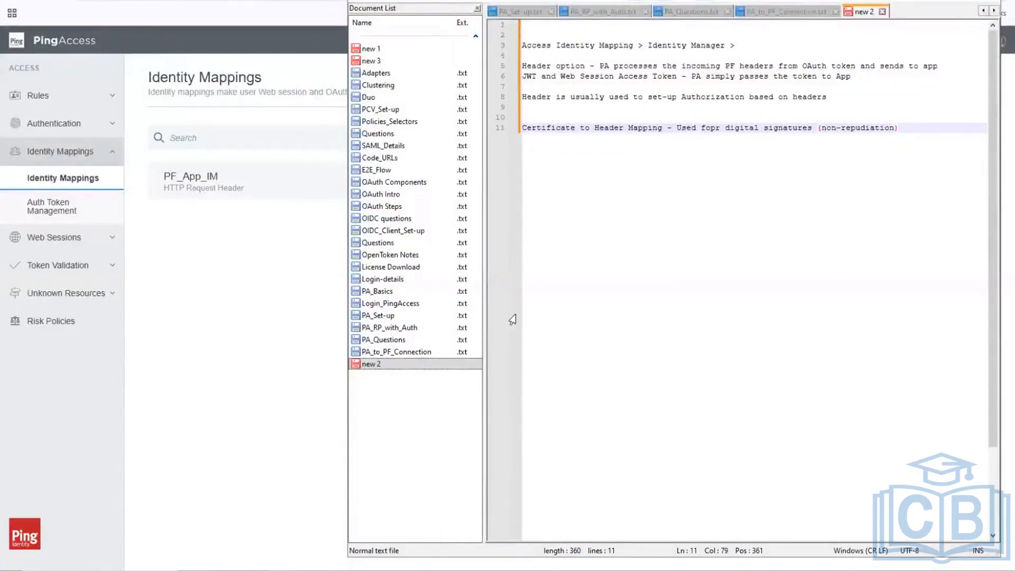
# Open PA_RP_with_Auth.txt, underline the Components of Ping Access heading with dashes, then minimize Notepad++.
pyautogui.click(383, 330)
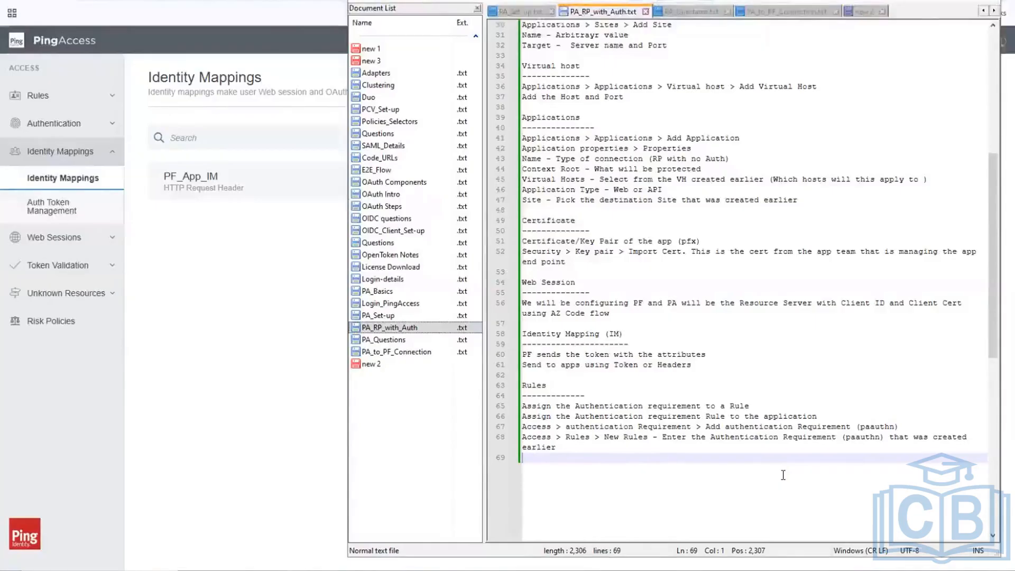
pyautogui.scroll(5, 784, 475)
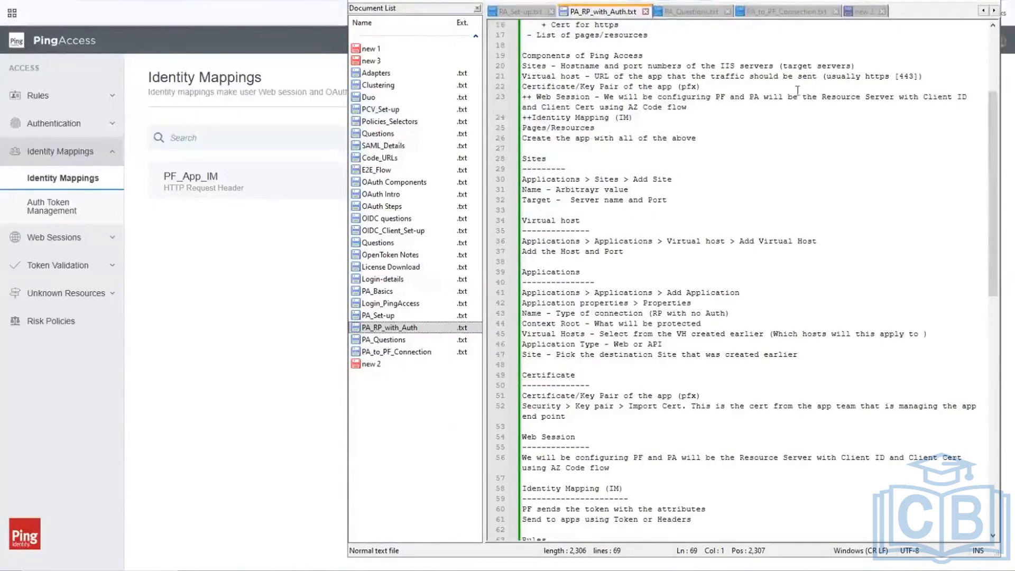
pyautogui.click(680, 65)
pyautogui.click(667, 52)
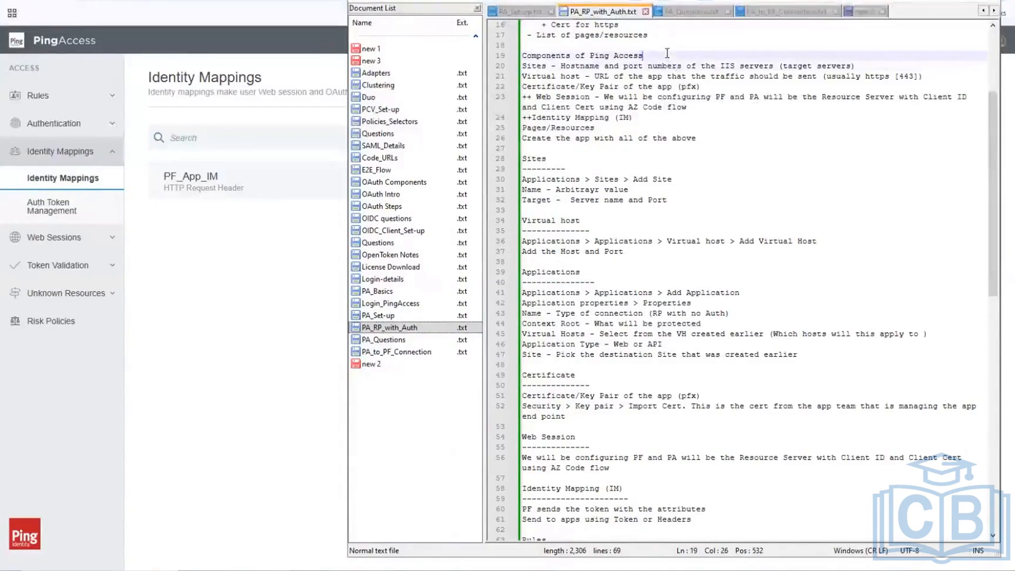
pyautogui.press('Return')
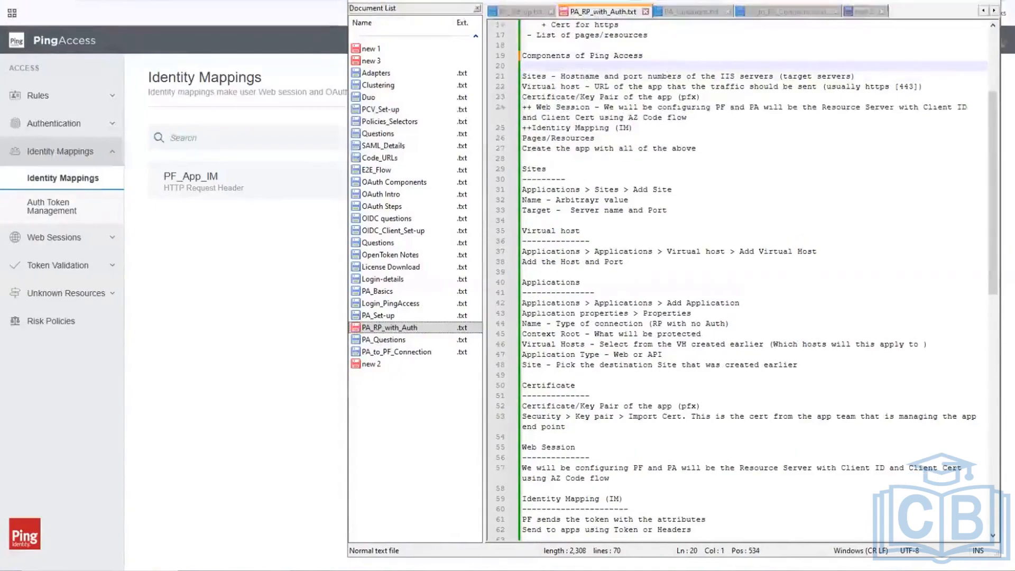
pyautogui.write('----------------------')
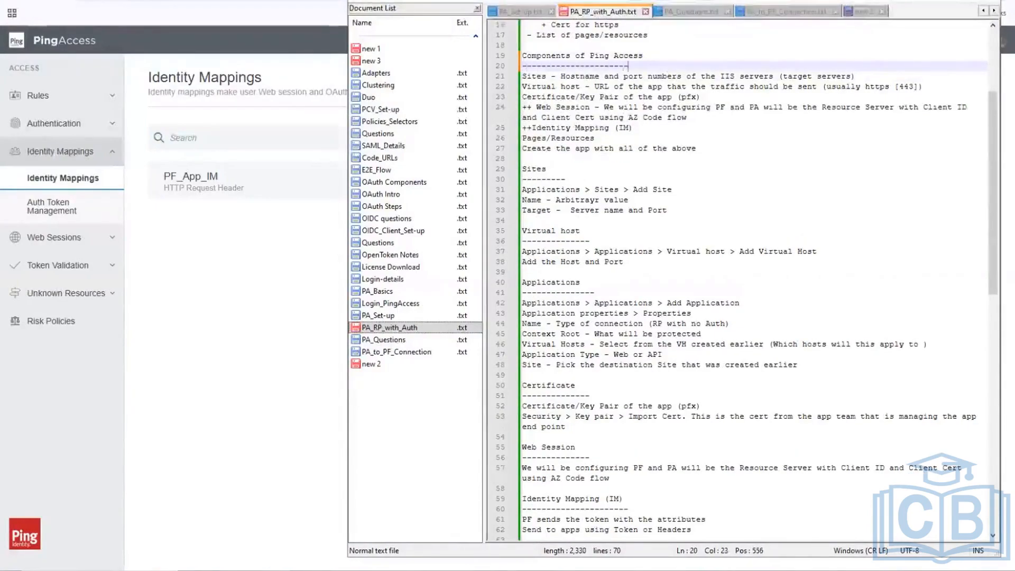
pyautogui.write('---')
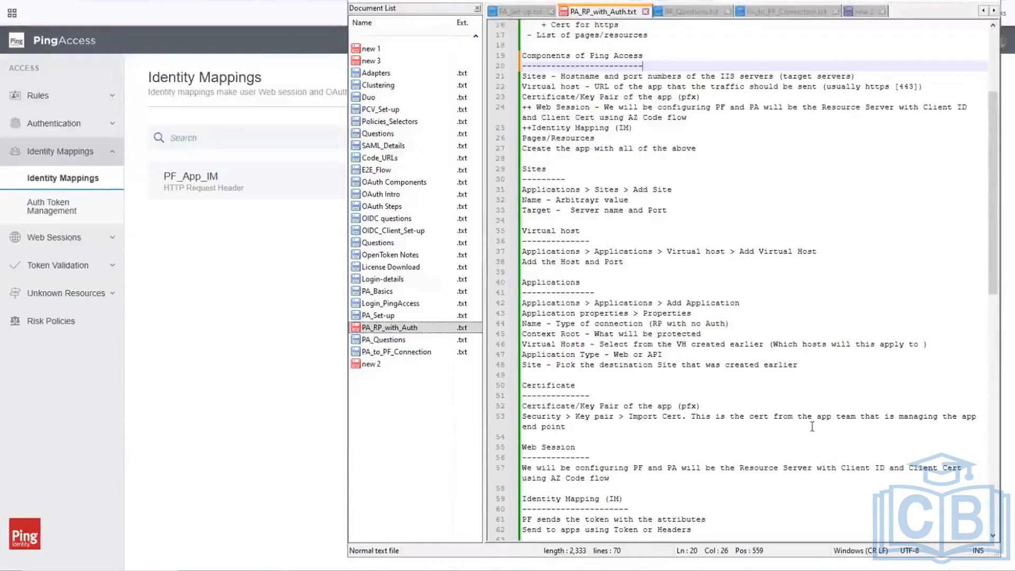
pyautogui.scroll(-2, 493, 277)
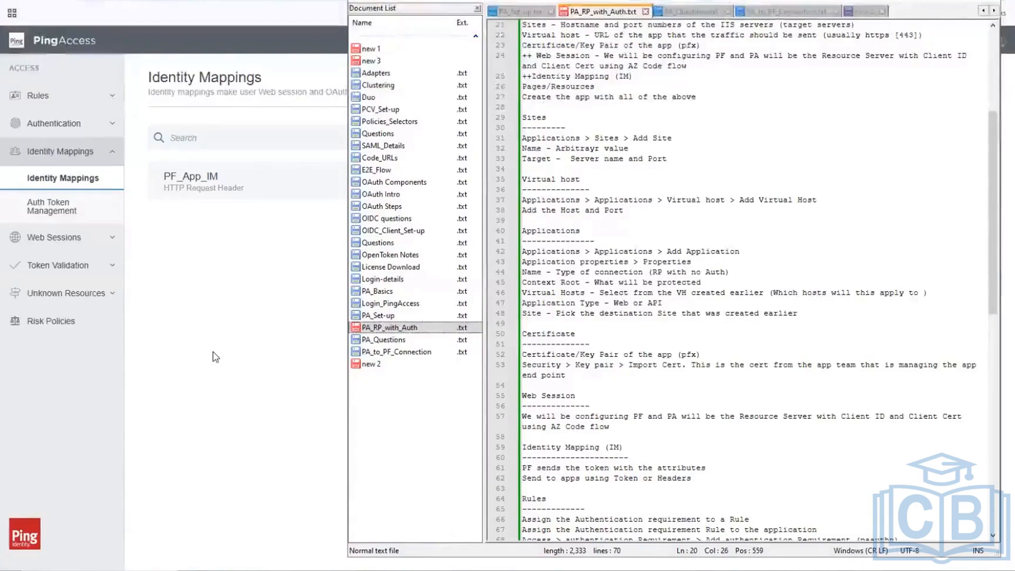
pyautogui.click(216, 357)
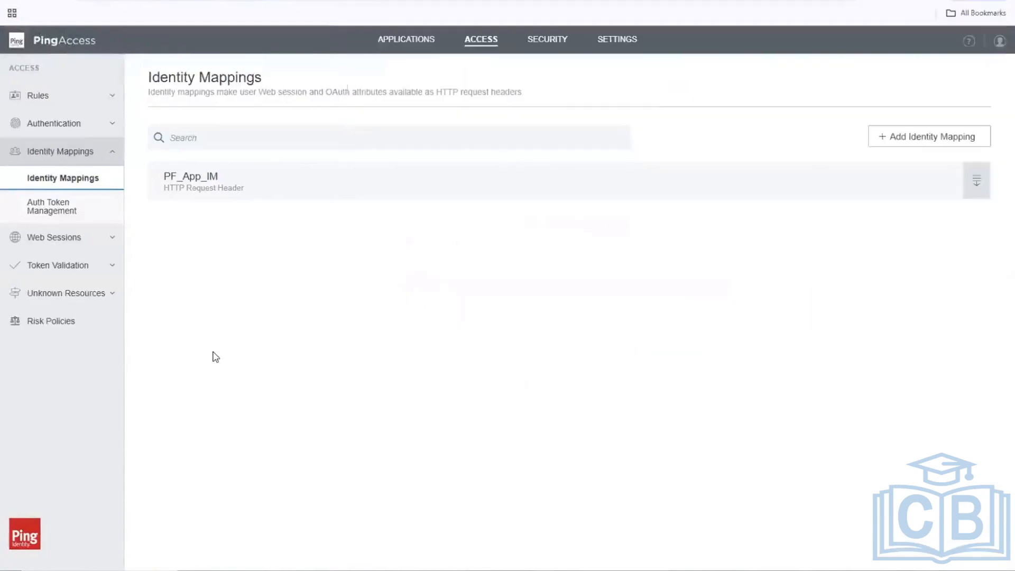
# Go to the Applications list, expand RP_No_Auth and open its edit page.
pyautogui.click(400, 42)
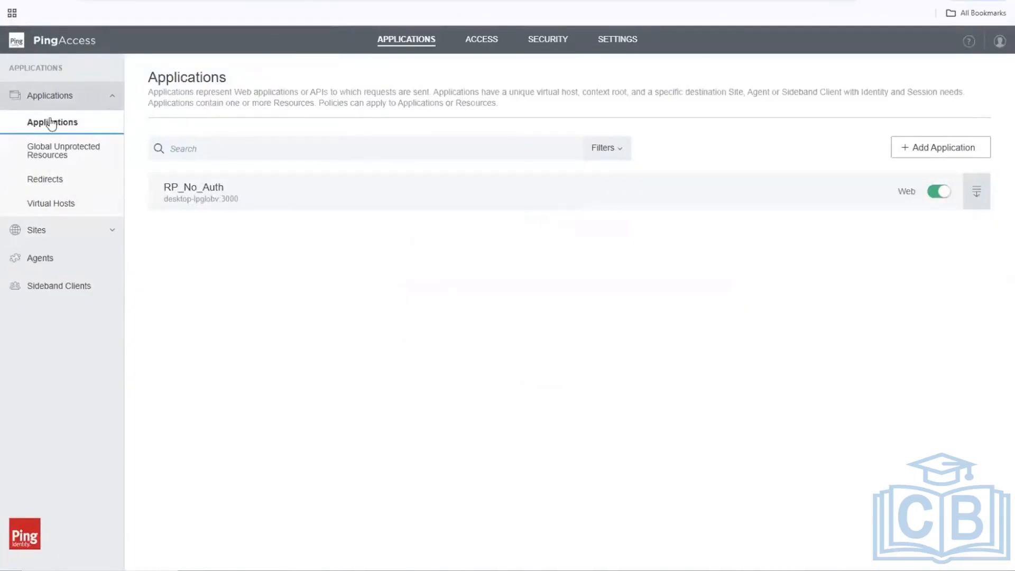
pyautogui.click(71, 146)
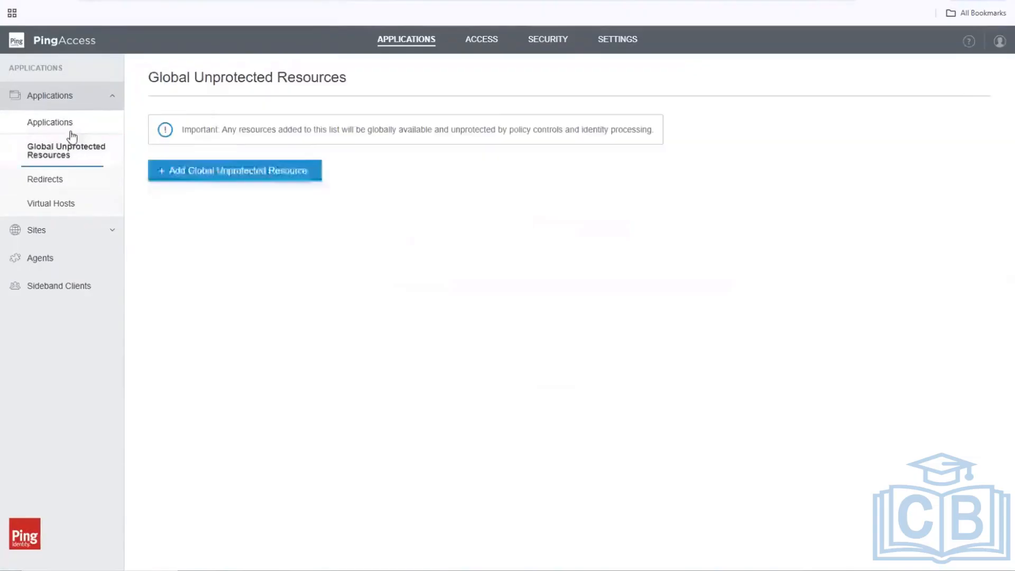
pyautogui.click(71, 127)
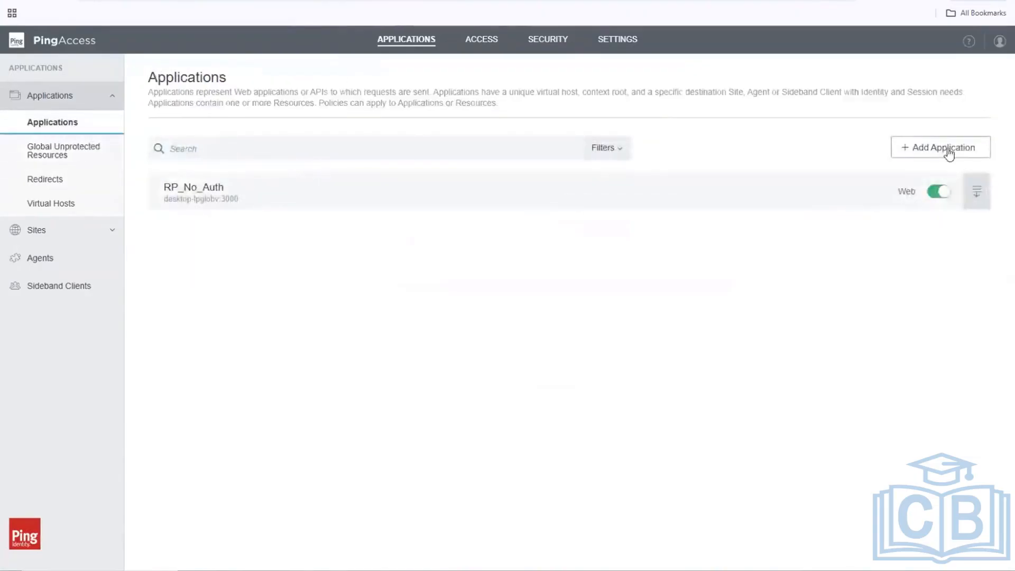
pyautogui.click(977, 192)
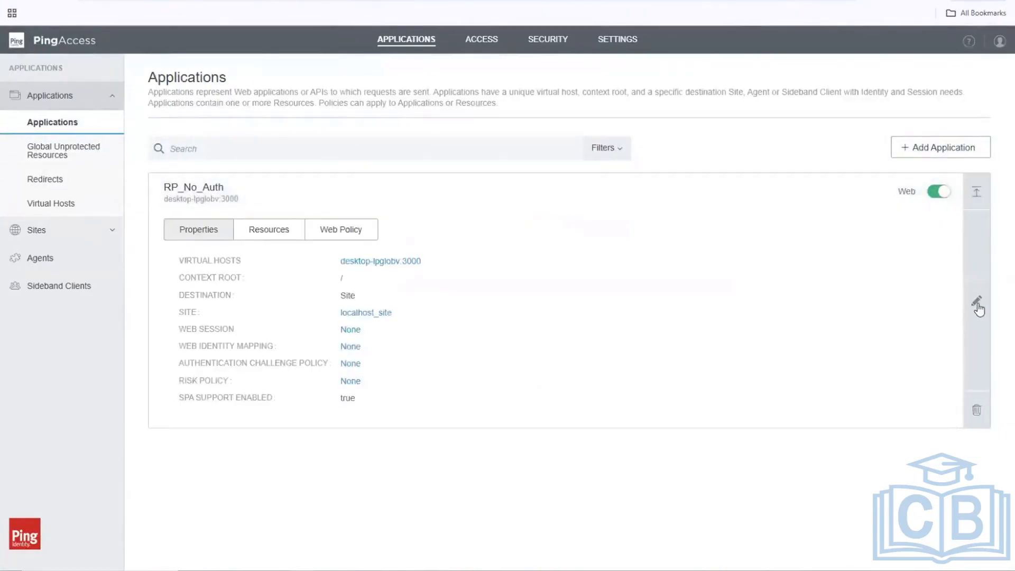
pyautogui.click(977, 304)
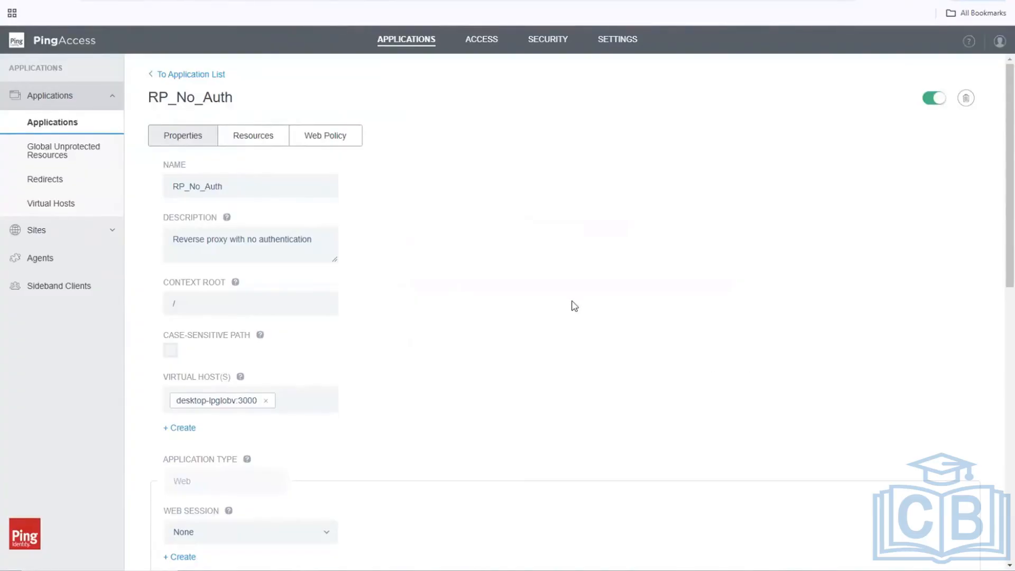
pyautogui.click(295, 237)
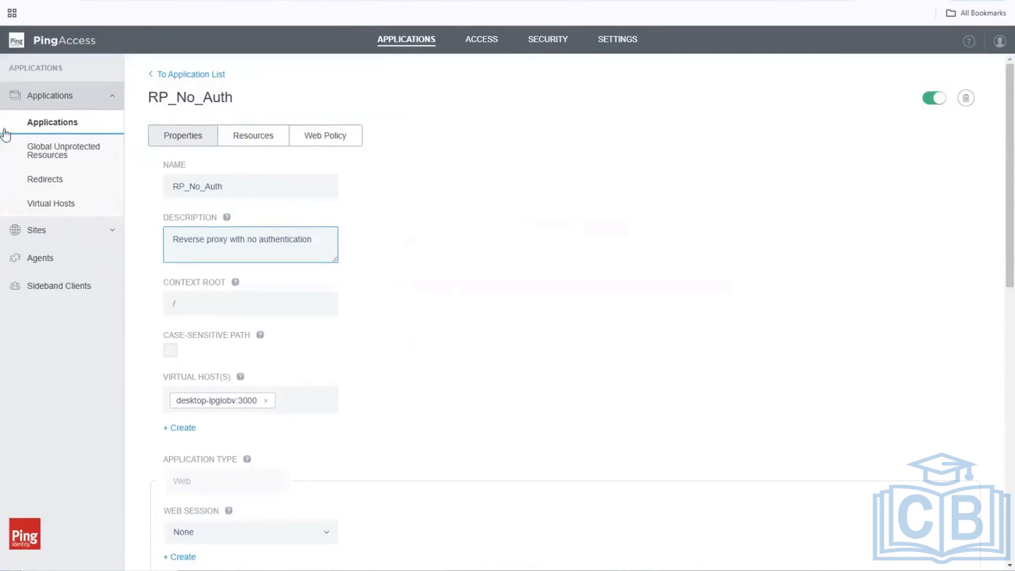
pyautogui.click(68, 125)
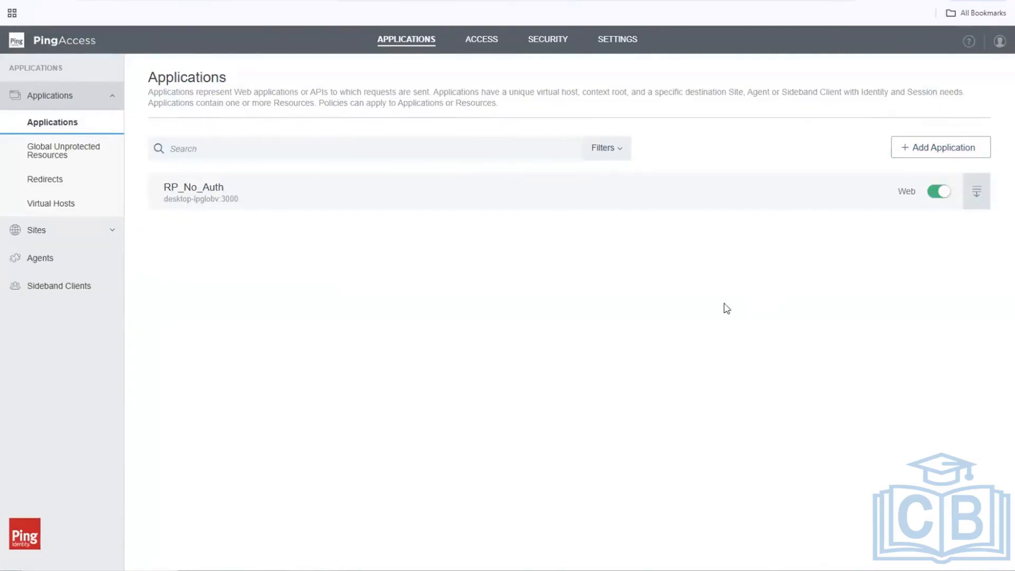
pyautogui.click(976, 192)
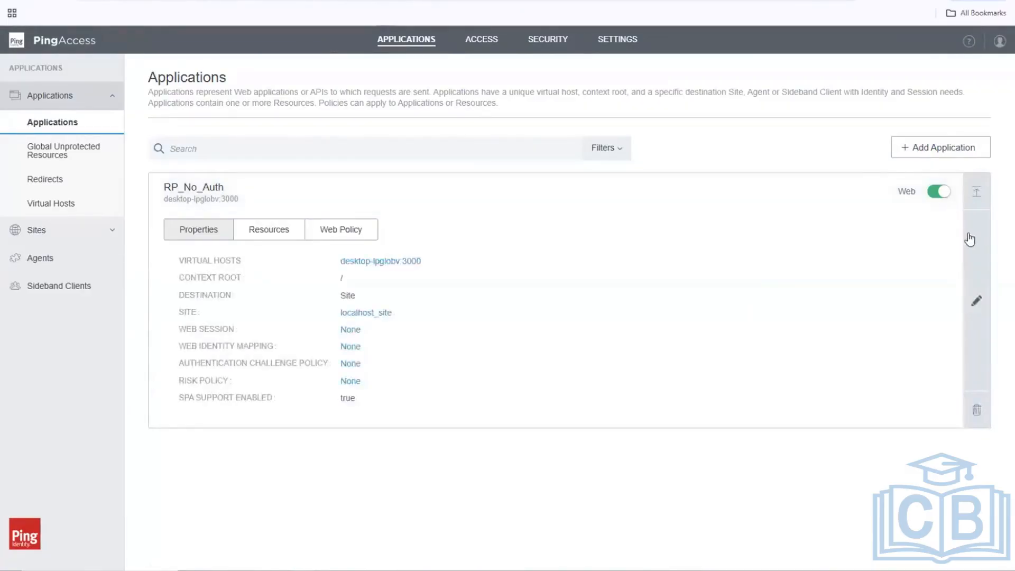
pyautogui.click(975, 303)
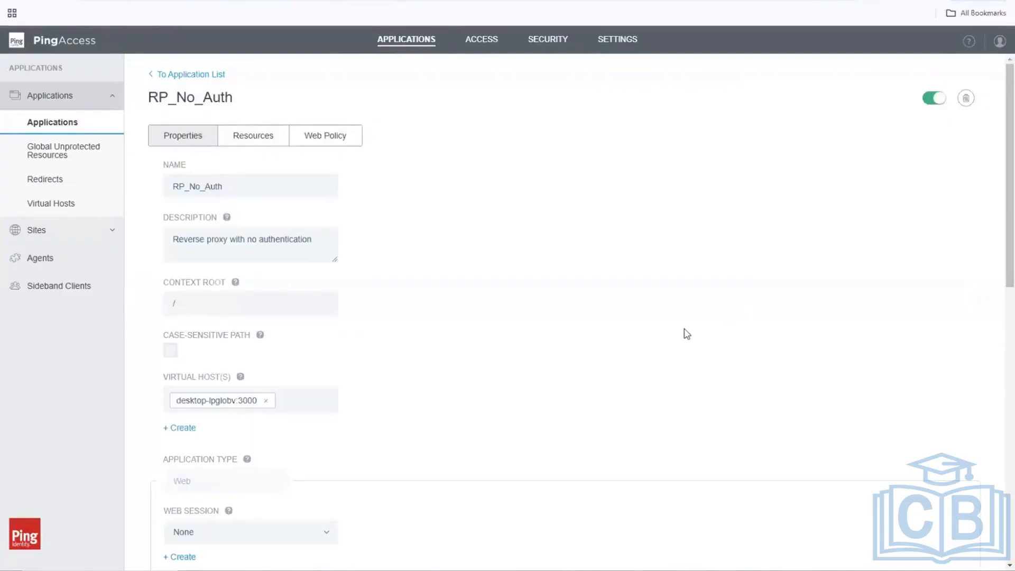
# Rename the application from RP_No_Auth to RP_with_Auth.
pyautogui.click(194, 191)
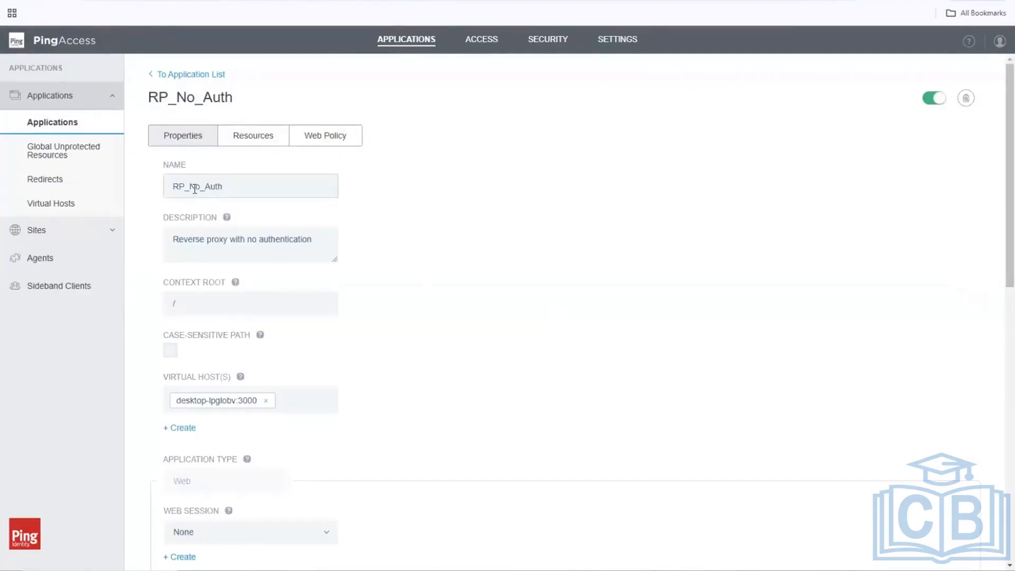
pyautogui.doubleClick(194, 189)
pyautogui.click(199, 186)
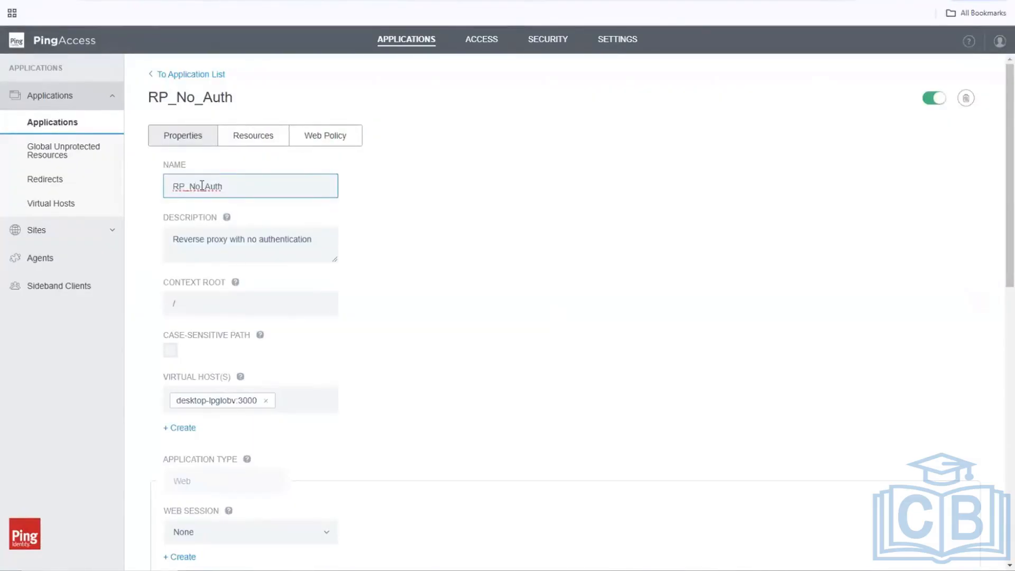
pyautogui.press('BackSpace')
pyautogui.press('BackSpace')
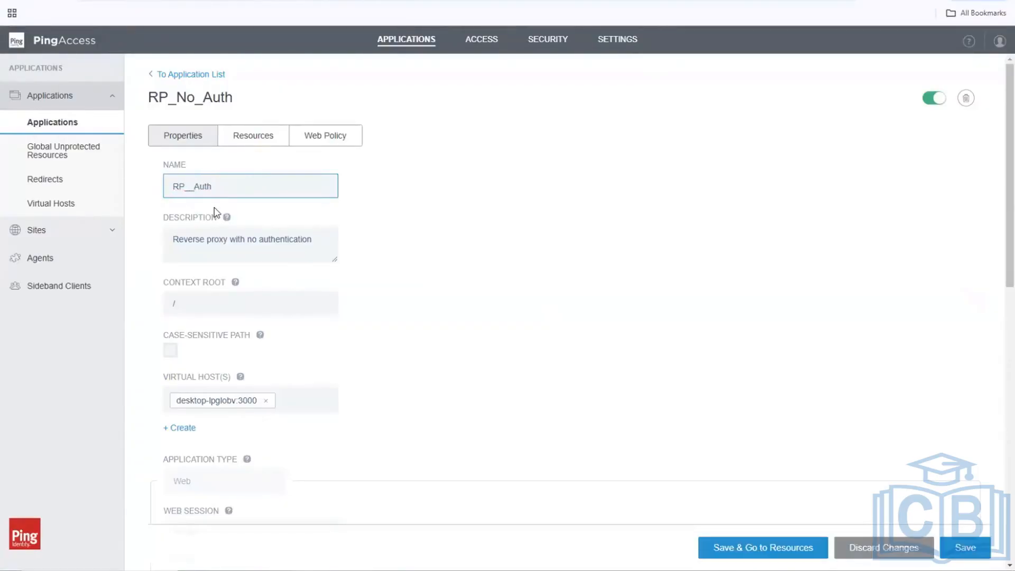
pyautogui.write('with')
# Assign web session PF_App_WS and web identity mapping PF_App_IM, then save the application.
pyautogui.scroll(-2, 632, 322)
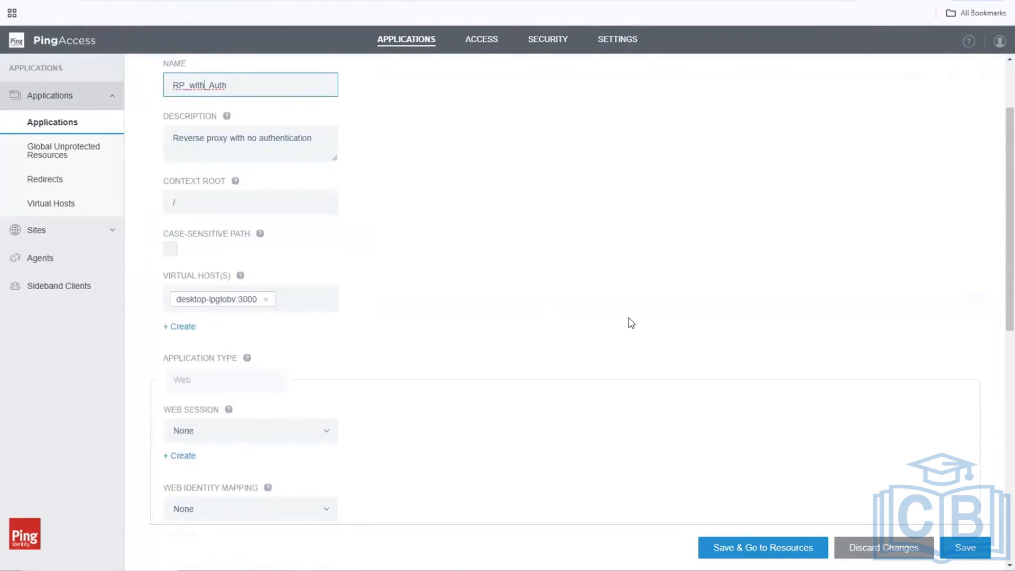
pyautogui.scroll(-4, 631, 323)
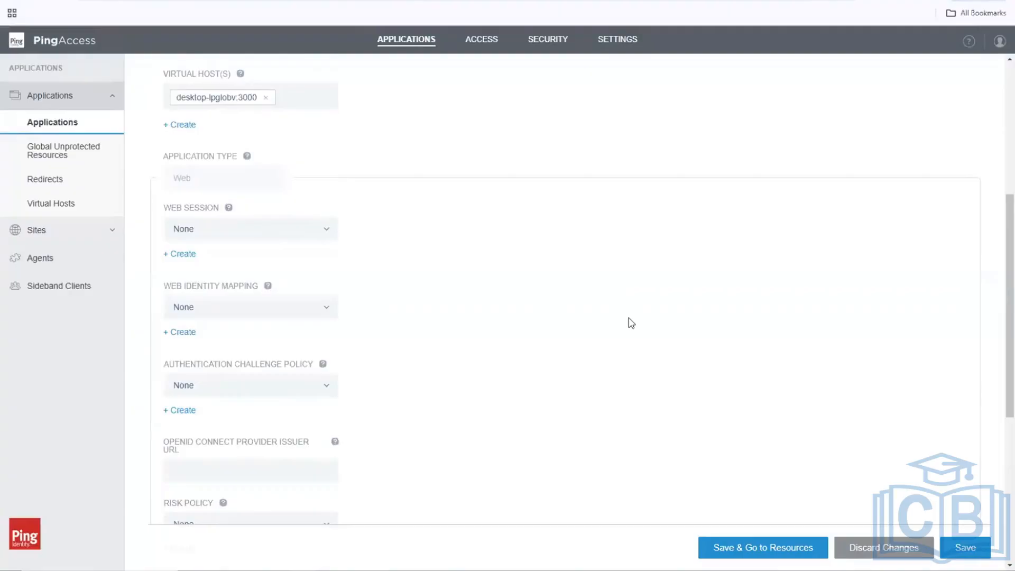
pyautogui.click(331, 230)
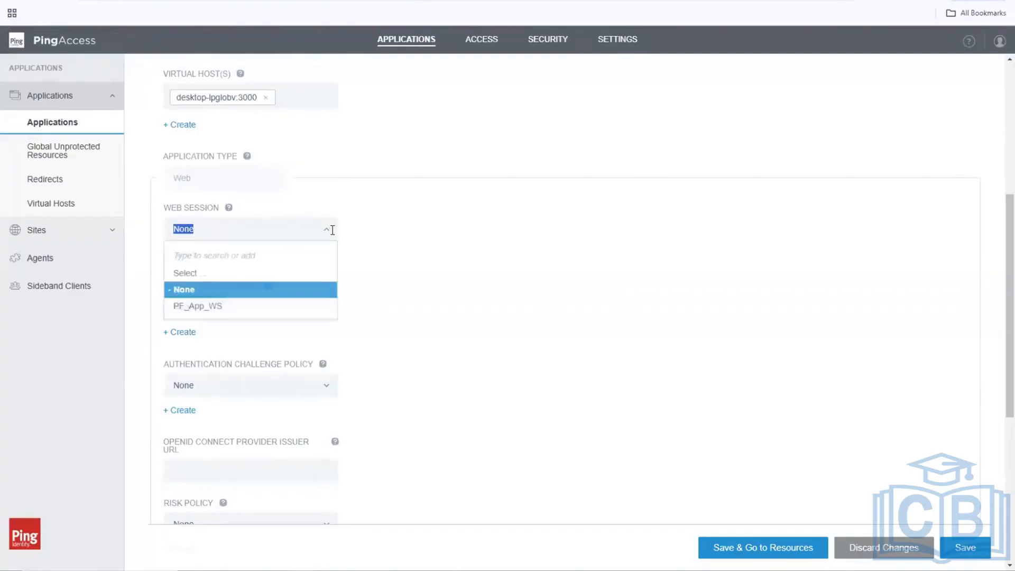
pyautogui.click(221, 307)
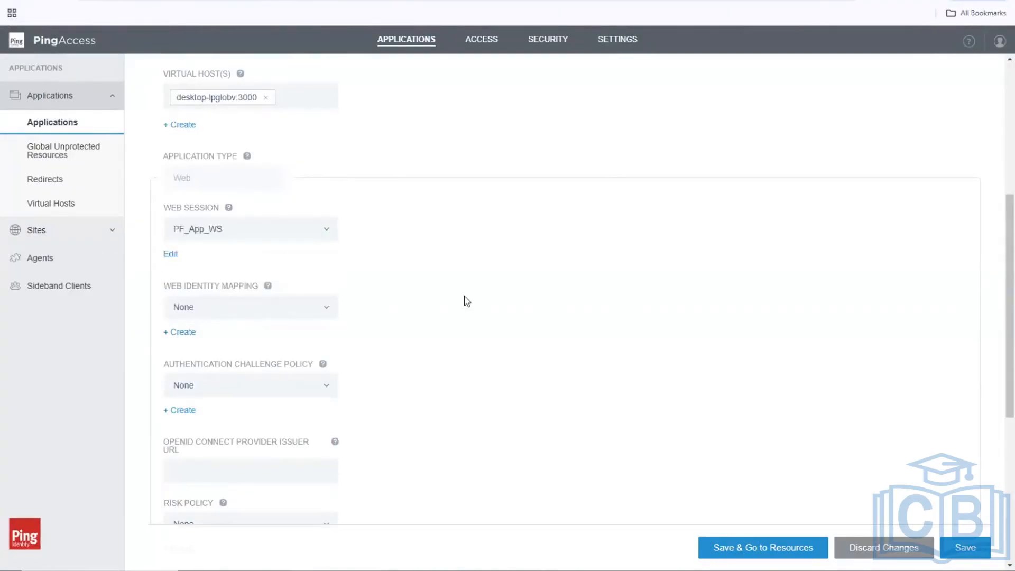
pyautogui.click(327, 307)
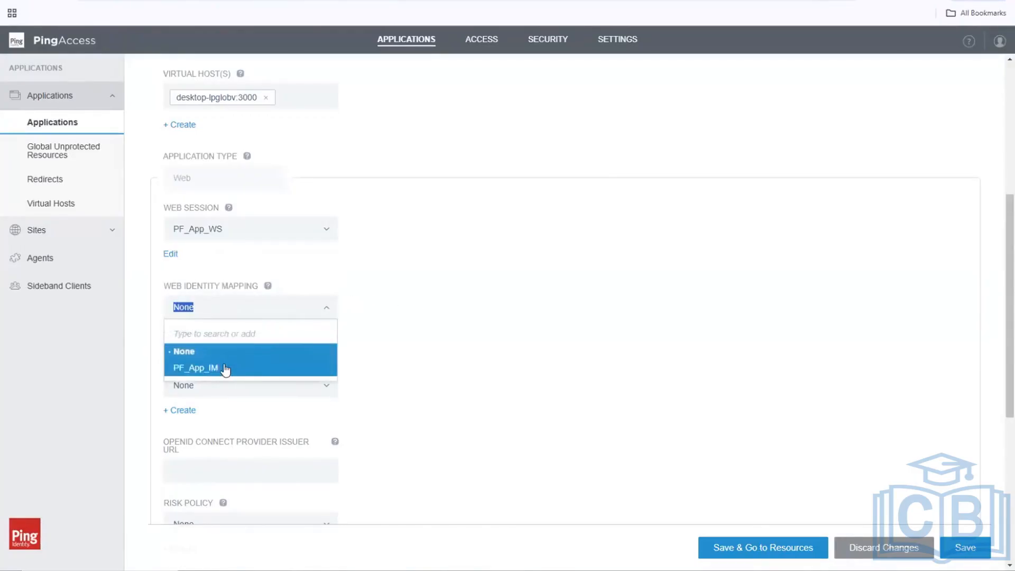
pyautogui.click(225, 367)
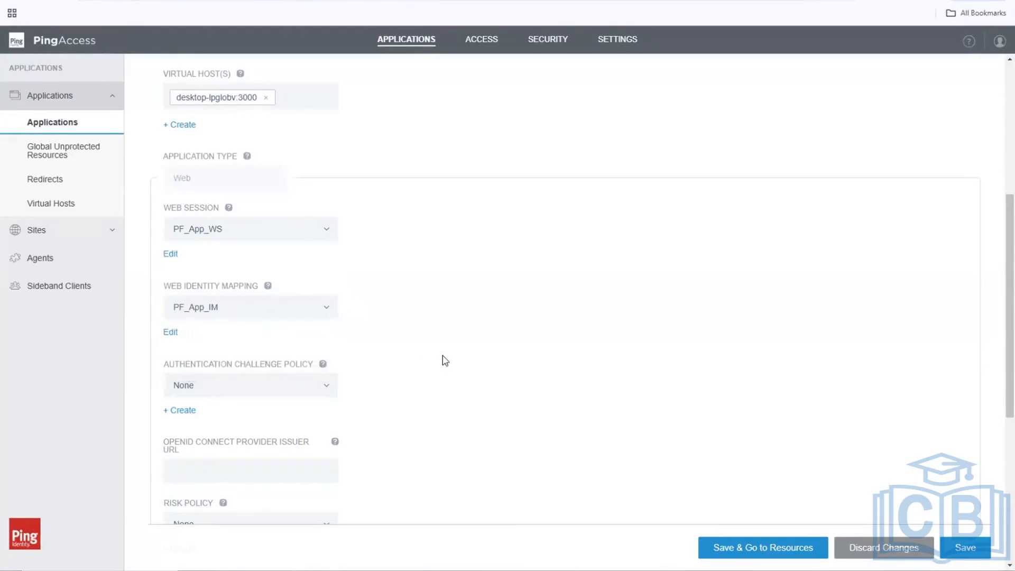
pyautogui.scroll(-2, 443, 357)
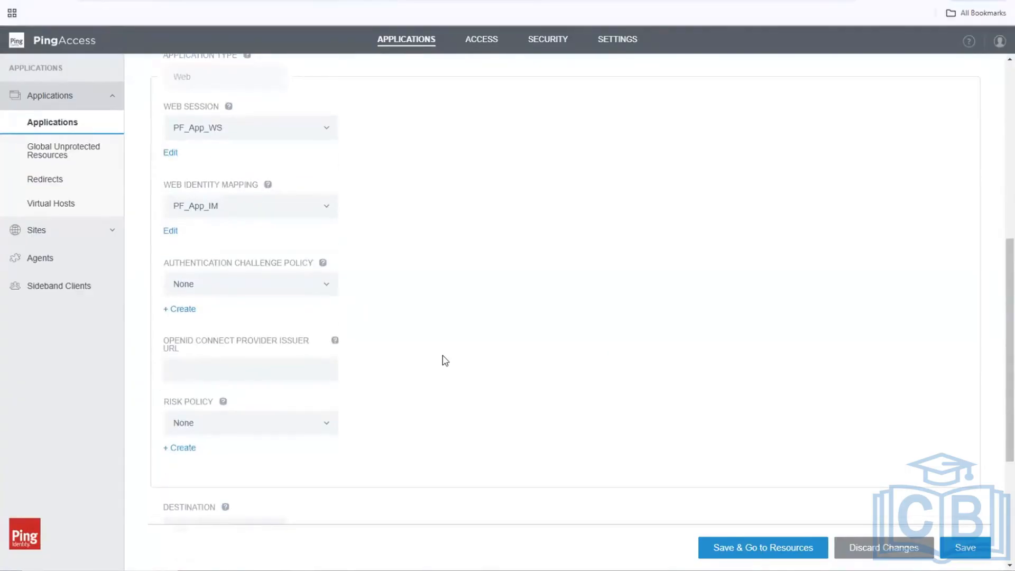
pyautogui.click(979, 549)
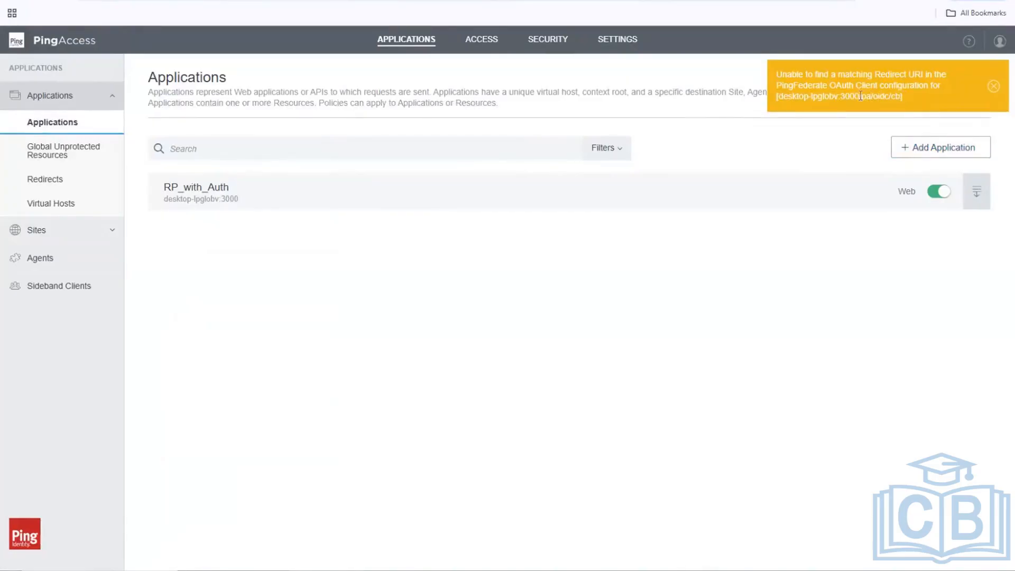
# Select the desktop-lpglobv:3000/pa/oidc/cb callback URL in the redirect URI warning.
pyautogui.moveTo(901, 96); pyautogui.dragTo(777, 97)
pyautogui.hotkey('ctrl', 'c')
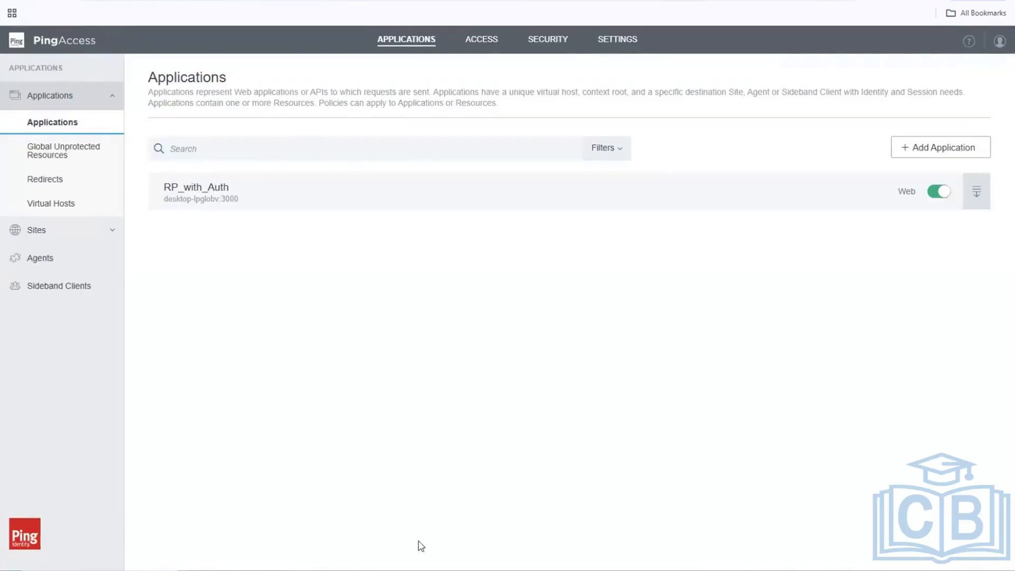
# Paste the callback URL onto a new line at the end of PA_RP_with_Auth.txt.
pyautogui.hotkey('alt', 'Tab')
pyautogui.scroll(-6, 656, 399)
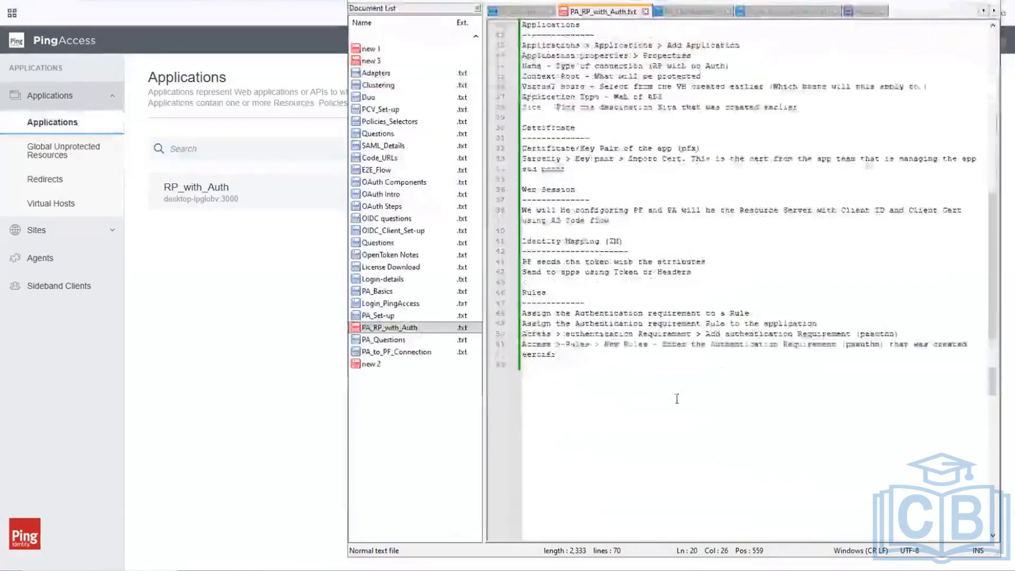
pyautogui.click(639, 401)
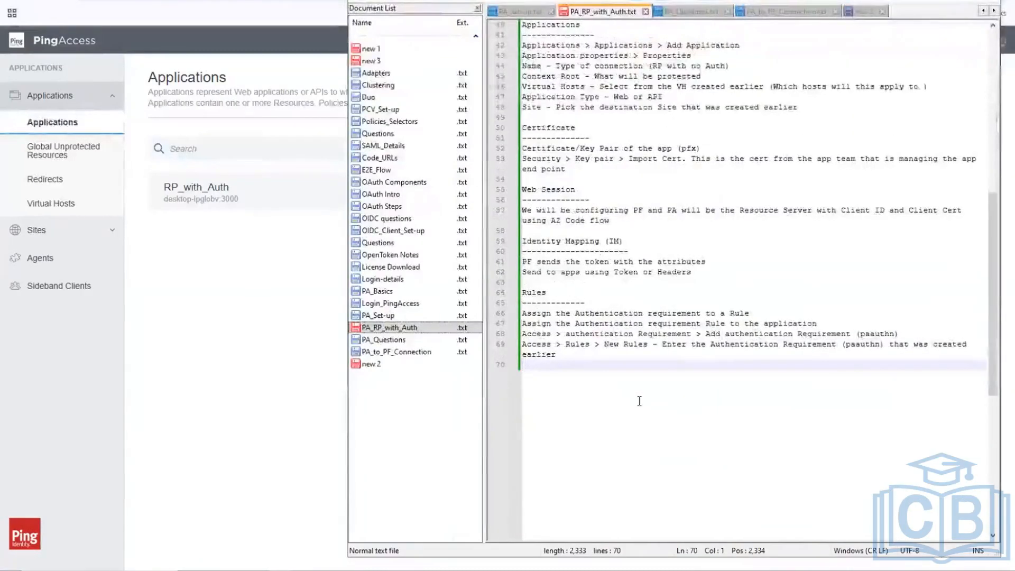
pyautogui.press('Return')
pyautogui.press('Return')
pyautogui.hotkey('ctrl', 'v')
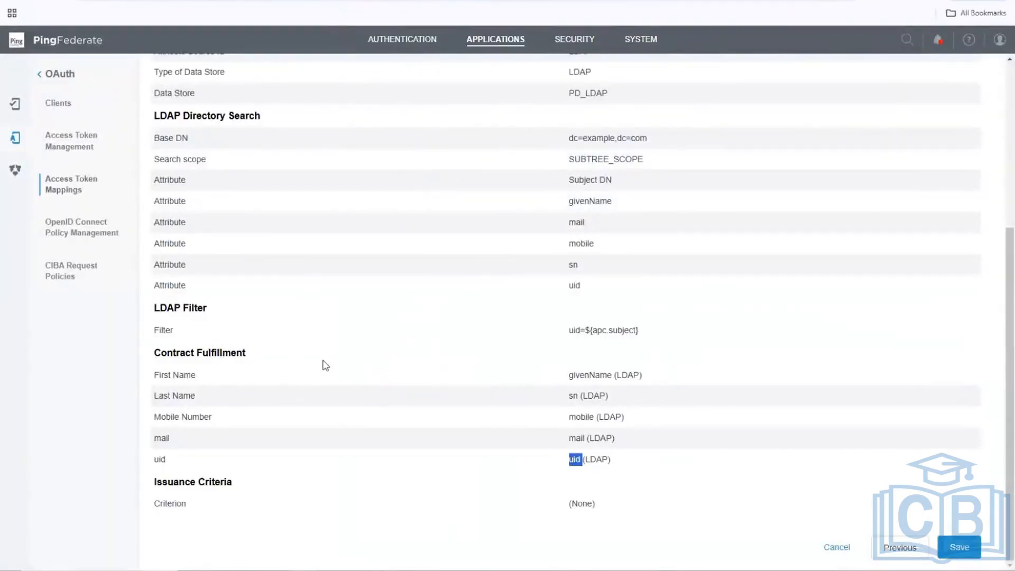
# Go to the OAuth Clients list under Applications and dismiss the license expiry warning.
pyautogui.click(653, 40)
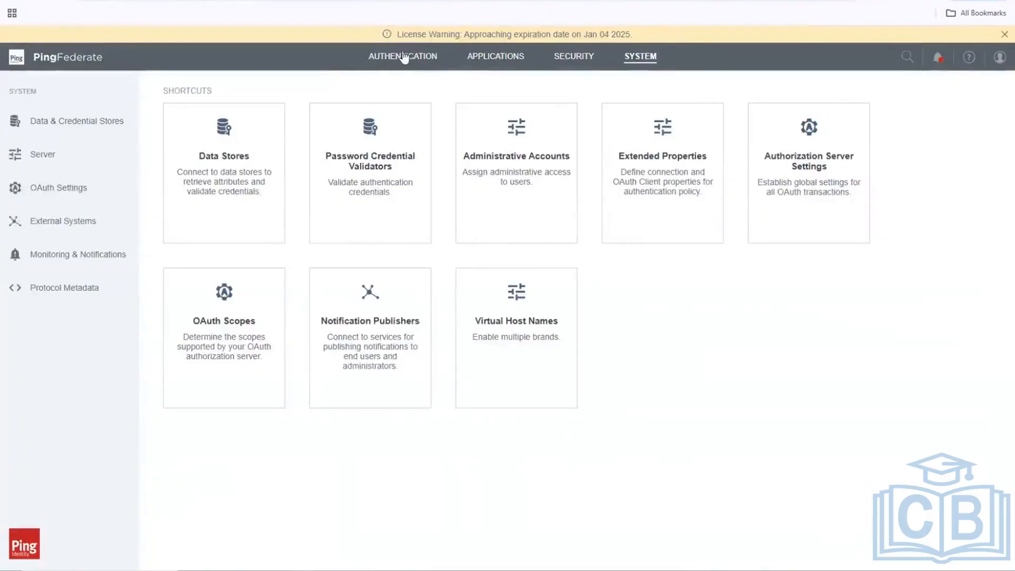
pyautogui.click(483, 59)
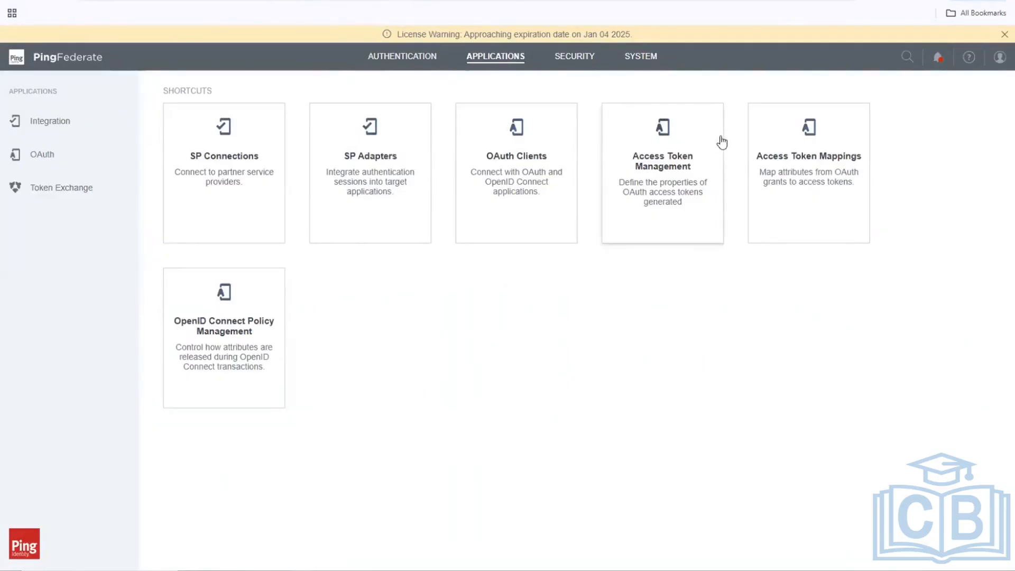
pyautogui.click(558, 184)
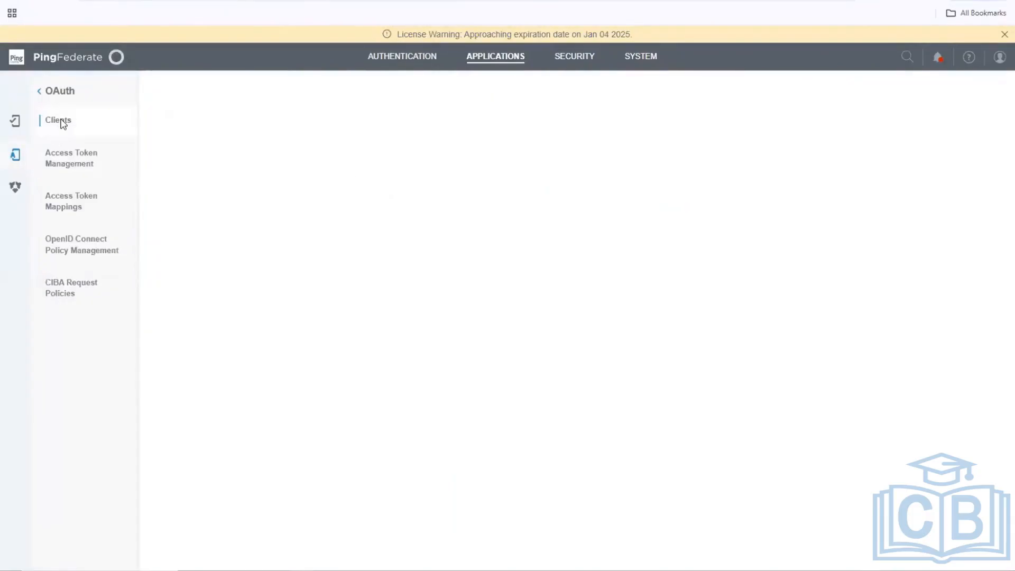
pyautogui.click(1003, 36)
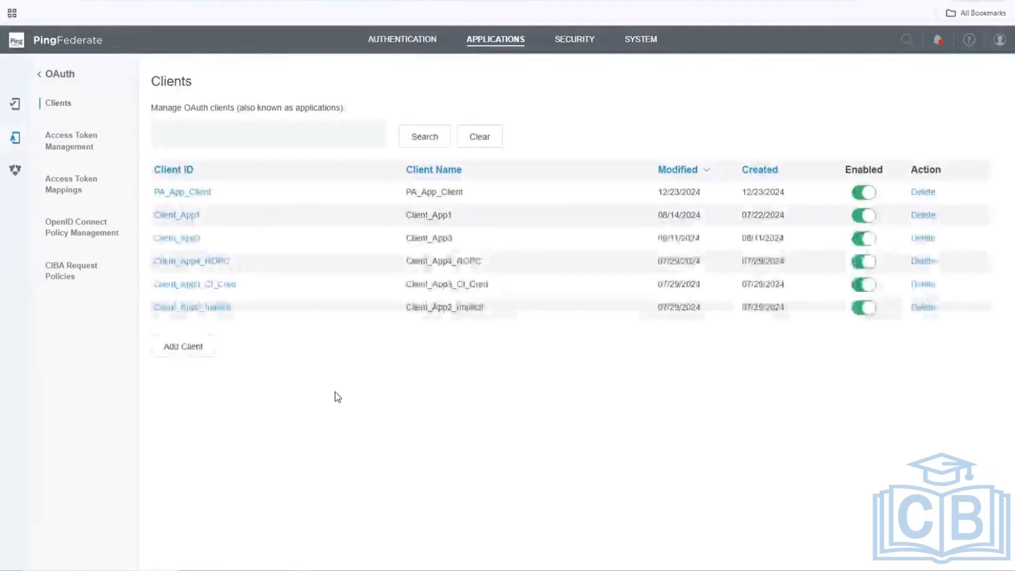
# Open the PA_App_Client settings and scroll to its Redirect URIs.
pyautogui.click(205, 193)
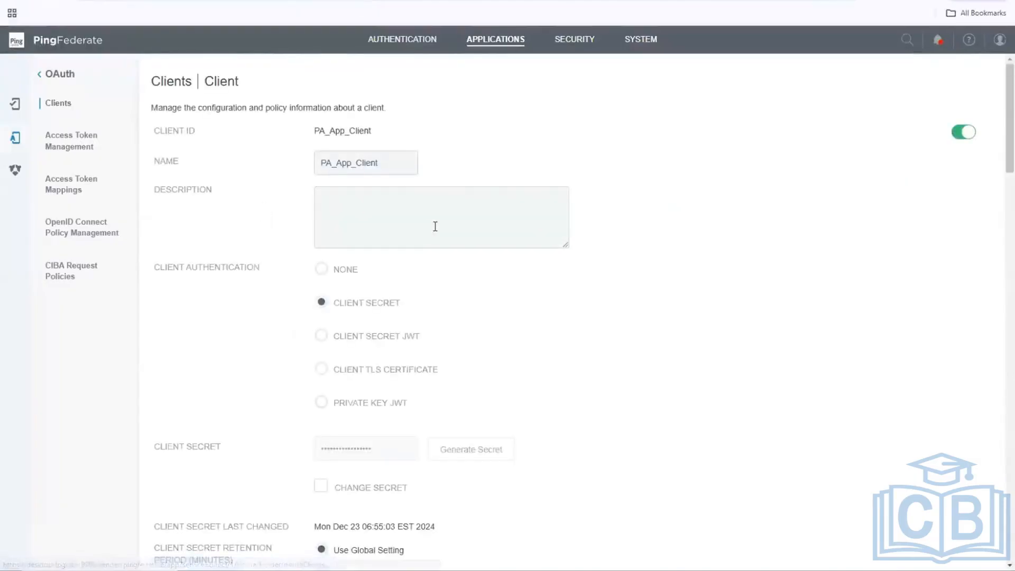
pyautogui.scroll(-8, 435, 226)
pyautogui.scroll(-2, 436, 226)
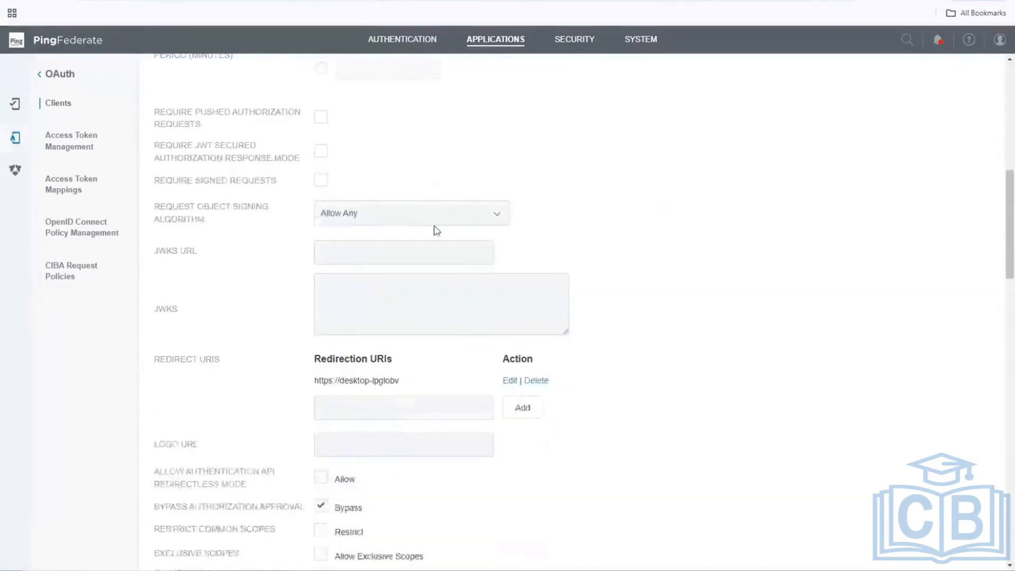
pyautogui.scroll(2, 433, 229)
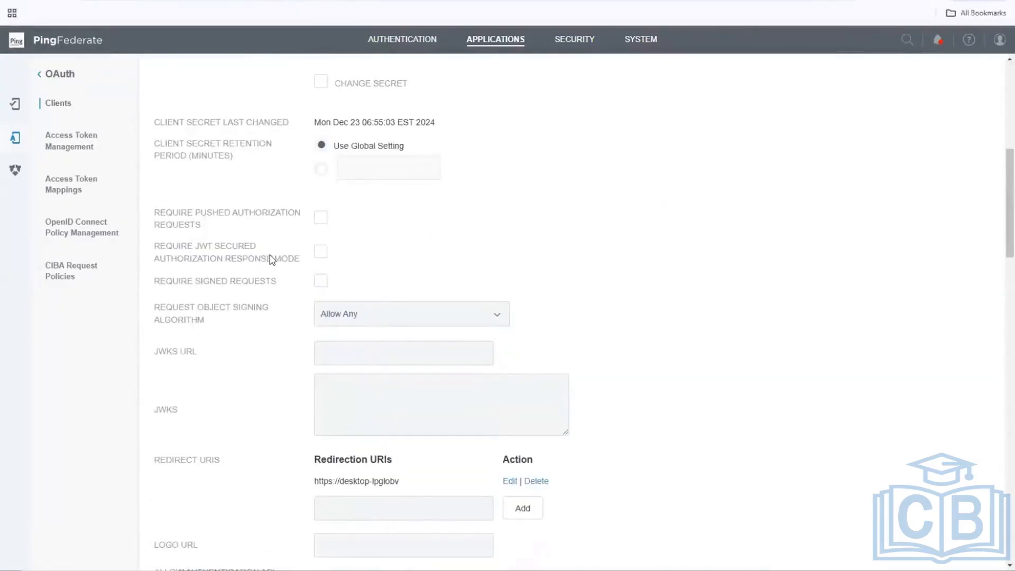
pyautogui.scroll(4, 275, 259)
pyautogui.scroll(-8, 276, 259)
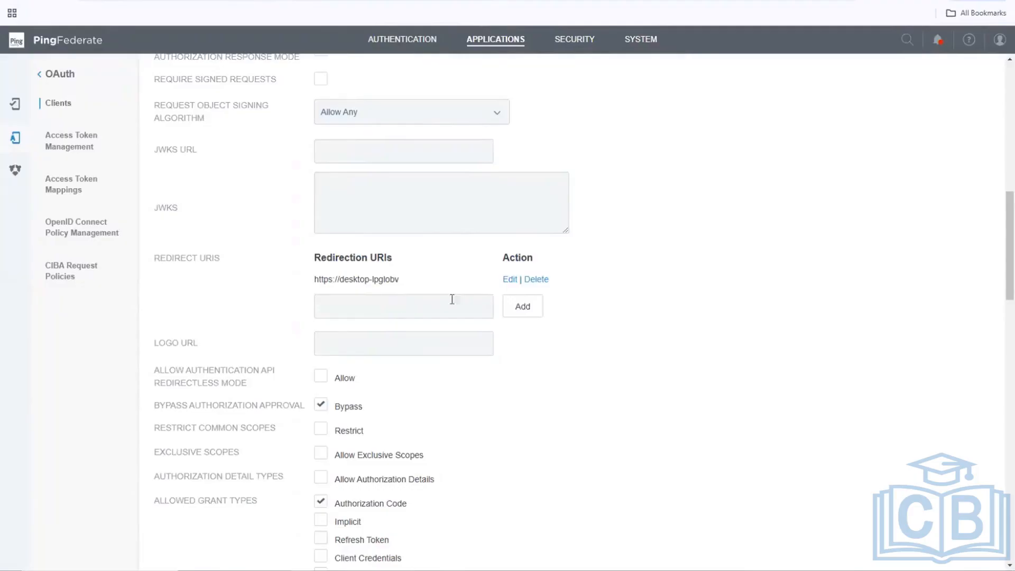
pyautogui.click(509, 280)
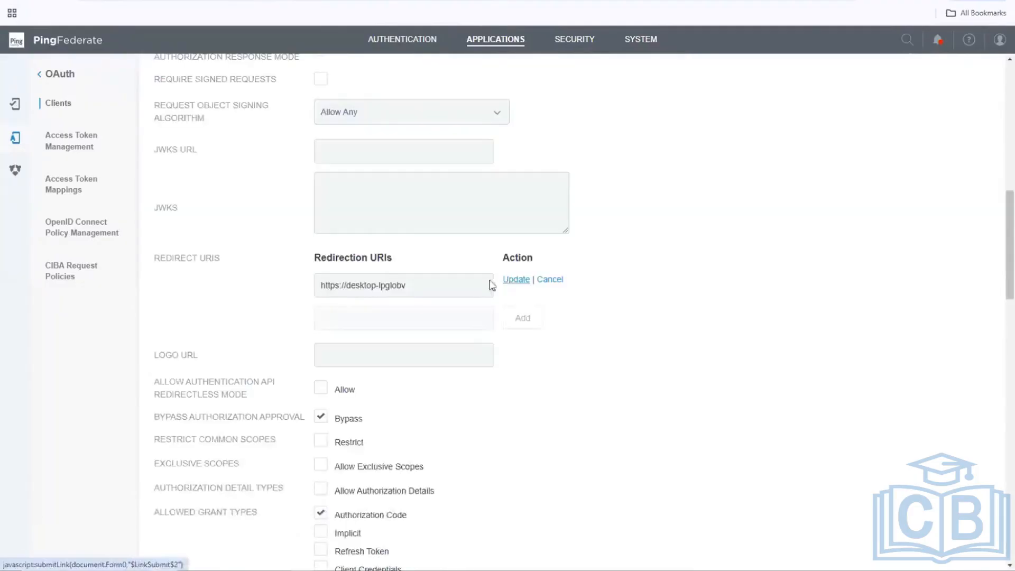
pyautogui.moveTo(435, 285); pyautogui.dragTo(248, 285)
pyautogui.hotkey('ctrl', 'v')
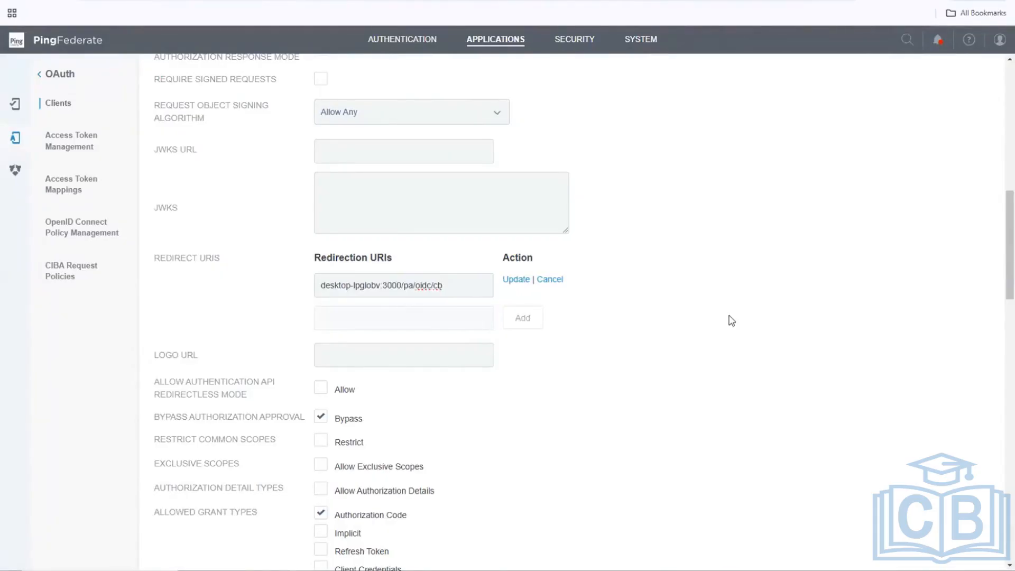
pyautogui.click(321, 285)
pyautogui.write('https:')
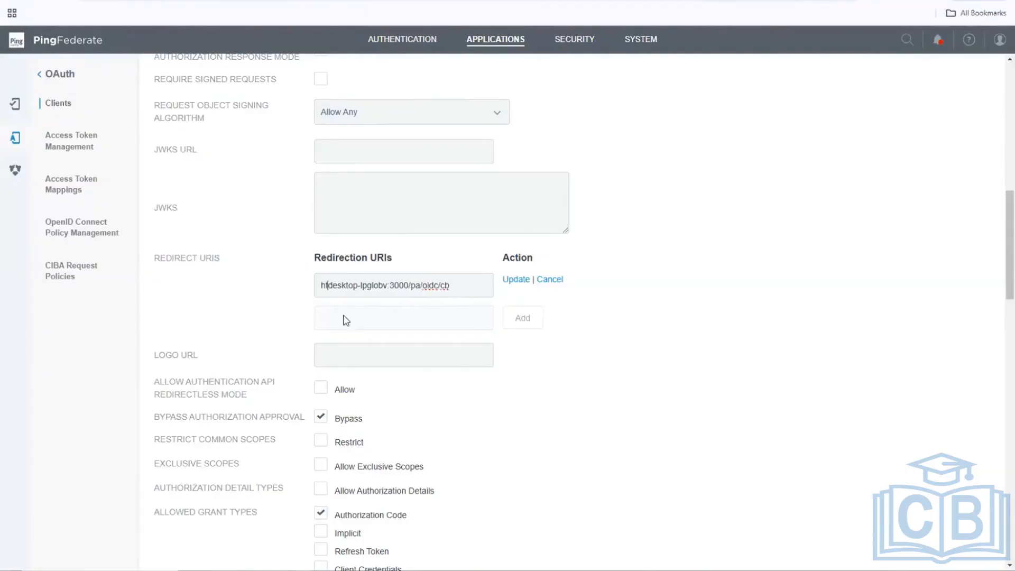
pyautogui.write('//')
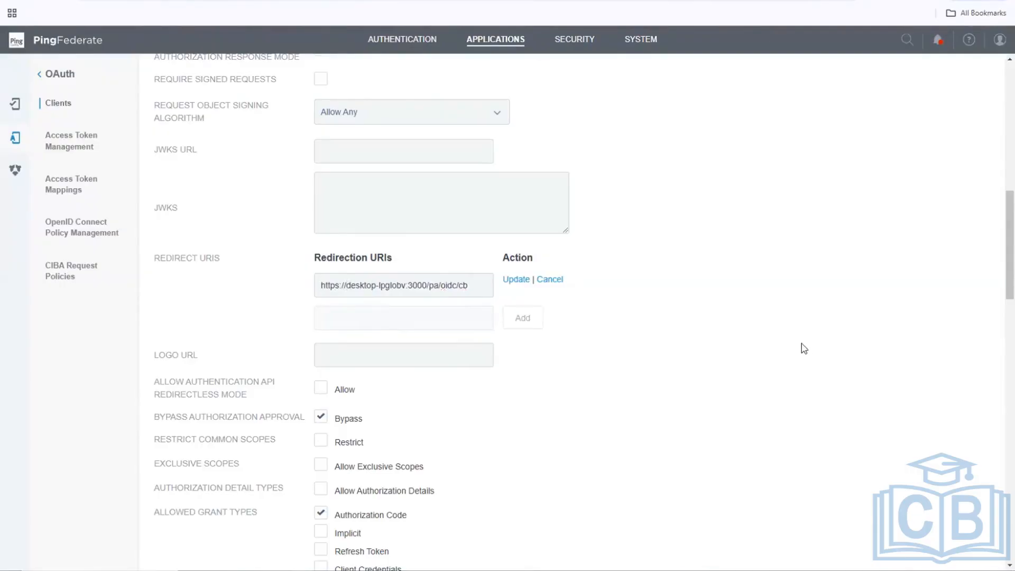
pyautogui.click(516, 281)
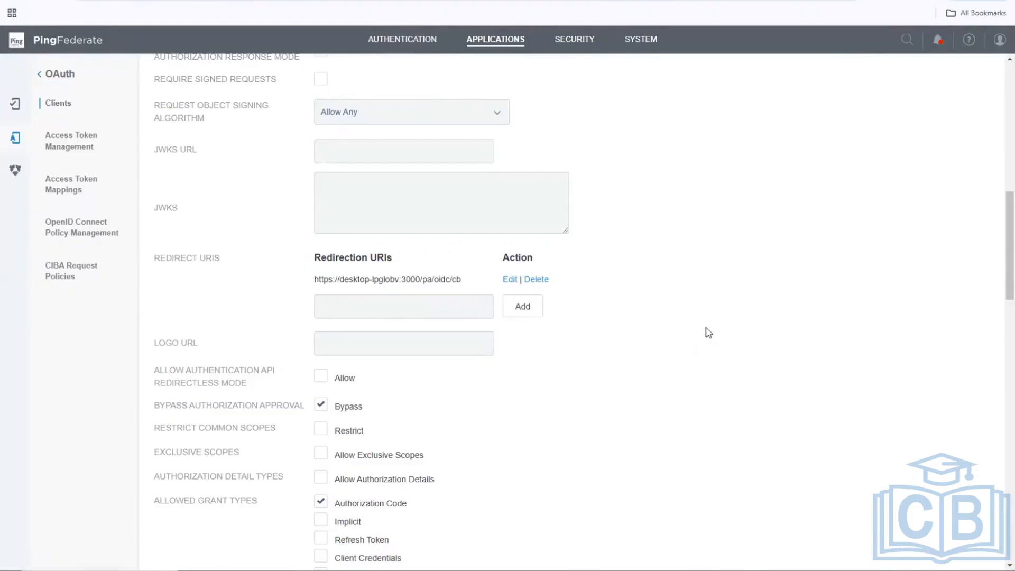
# Save the PA_App_Client changes.
pyautogui.scroll(-1, 709, 332)
pyautogui.scroll(-15, 708, 332)
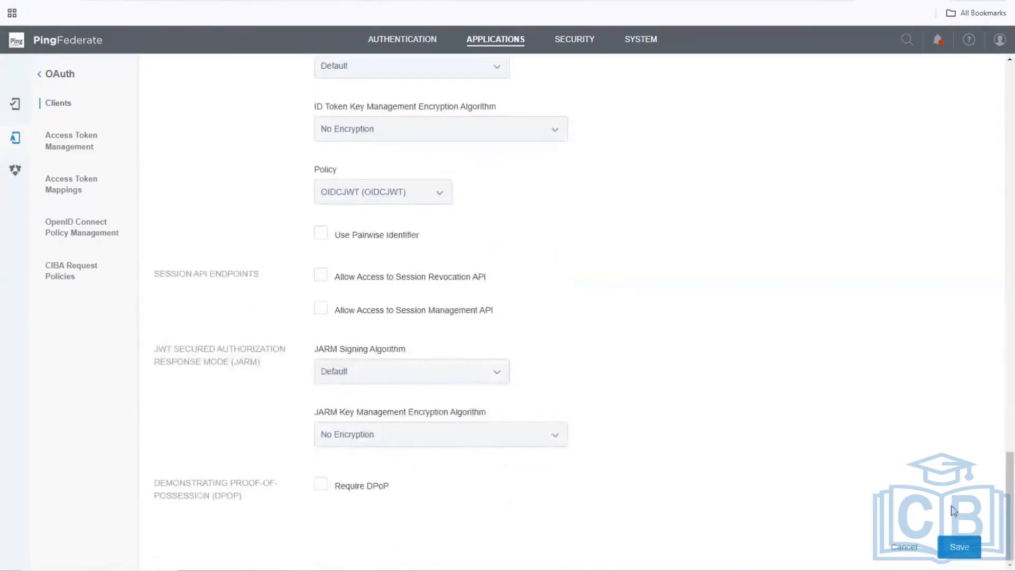
pyautogui.click(969, 554)
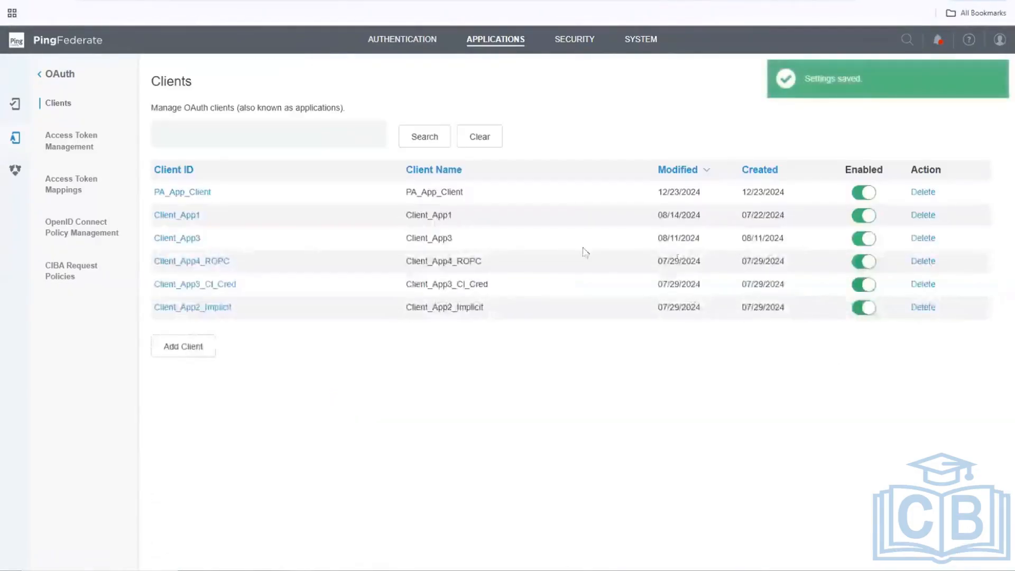